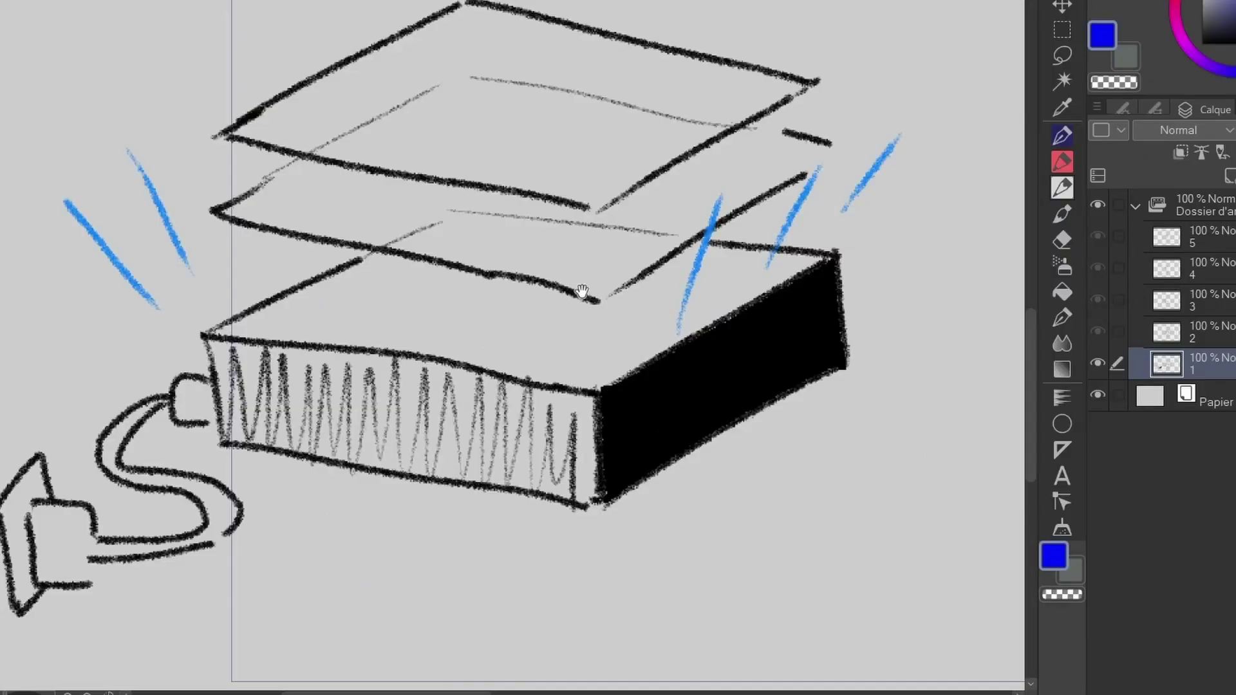
Step: Sketch blue arrows rising from the lit surface of the light box toward the sheets above it
drag(615, 347, 590, 383)
drag(463, 397, 473, 394)
drag(212, 364, 197, 227)
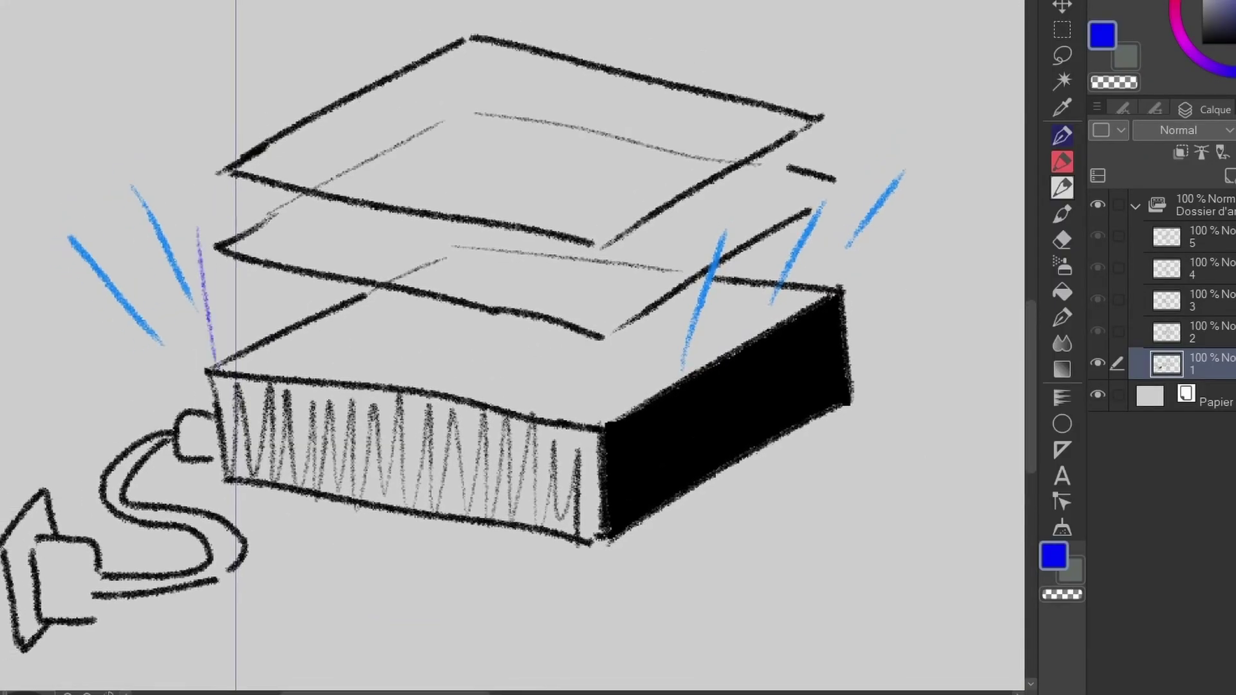
drag(249, 370, 230, 257)
drag(183, 306, 226, 295)
drag(298, 306, 306, 354)
mouse_move(281, 305)
mouse_down()
mouse_move(305, 281)
mouse_move(320, 303)
mouse_up()
drag(320, 303, 293, 314)
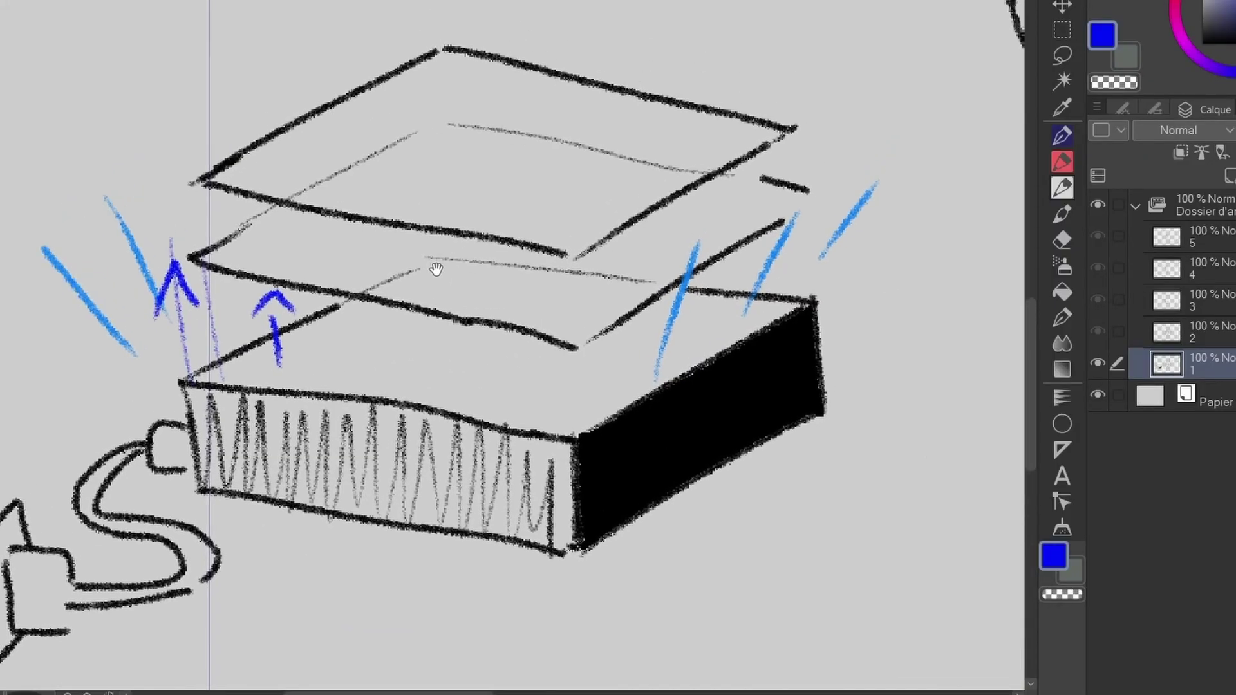
Step: Sketch a small blue rounded figure on each of the two sheets floating above the light box
mouse_move(468, 312)
mouse_down()
mouse_move(601, 212)
mouse_move(635, 229)
mouse_move(557, 318)
mouse_up()
mouse_move(373, 206)
mouse_down()
mouse_move(467, 103)
mouse_move(513, 165)
mouse_move(449, 204)
mouse_up()
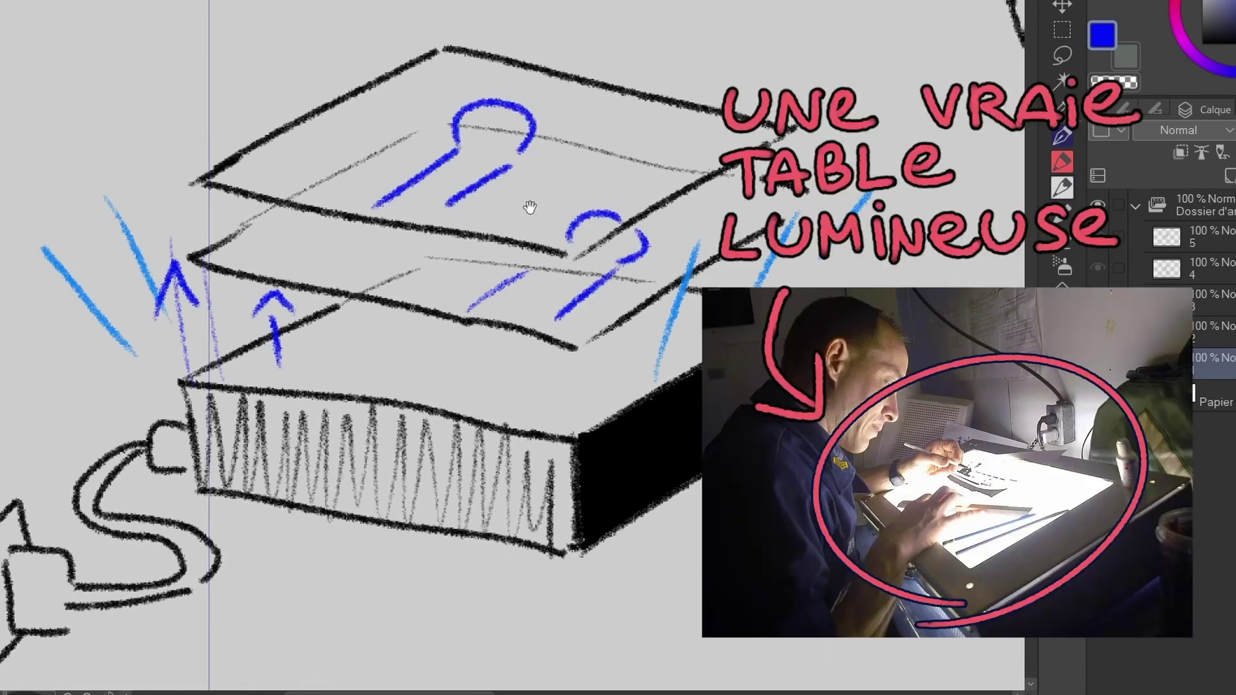
drag(532, 204, 506, 240)
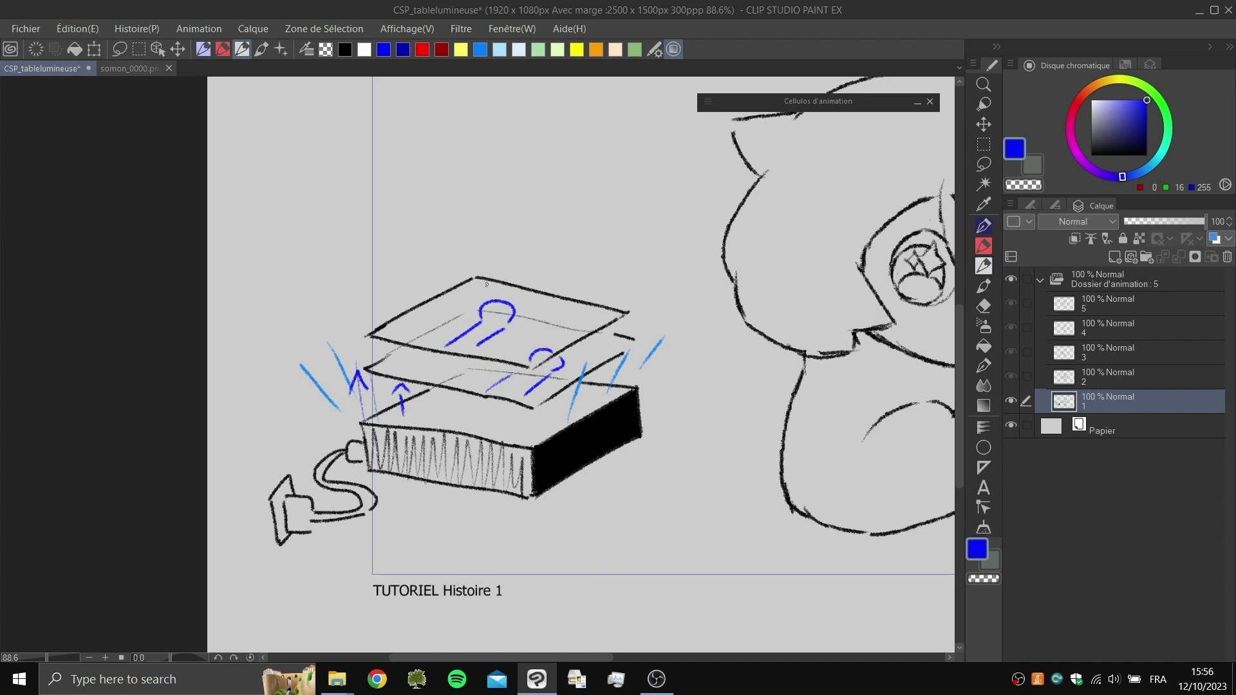
scroll(669, 231, down, 3)
scroll(667, 231, up, 2)
drag(663, 263, 576, 287)
scroll(464, 363, up, 2)
drag(464, 366, 446, 383)
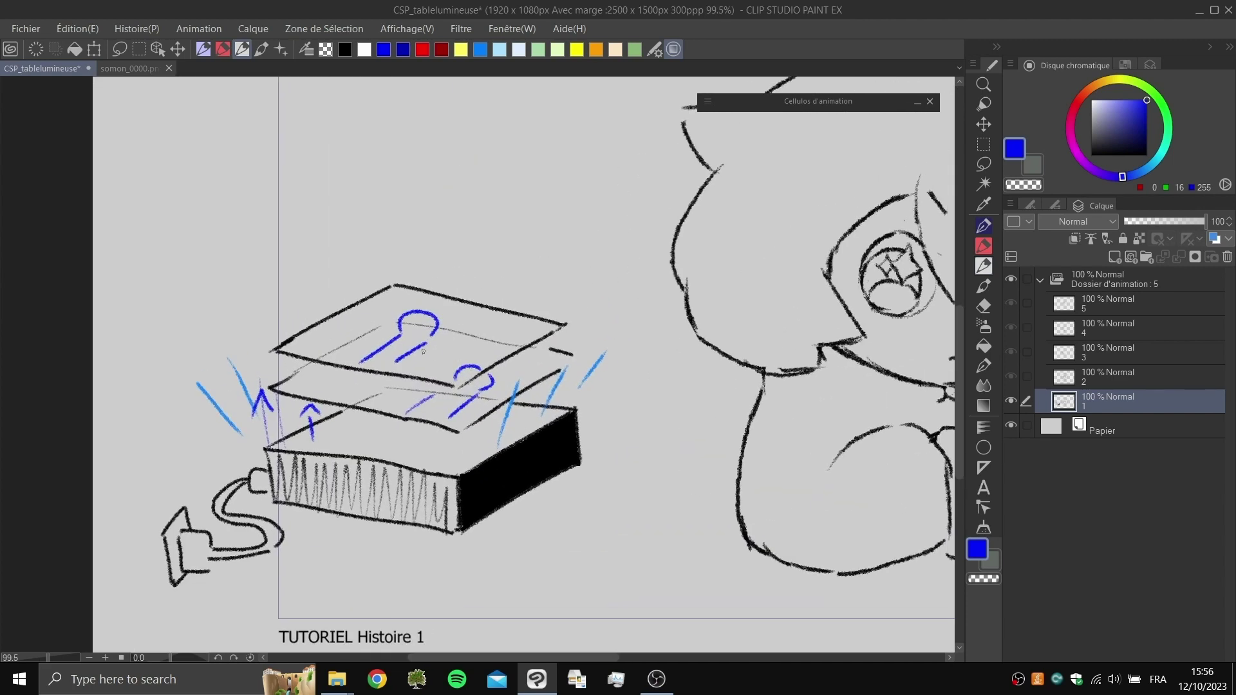
scroll(412, 357, up, 2)
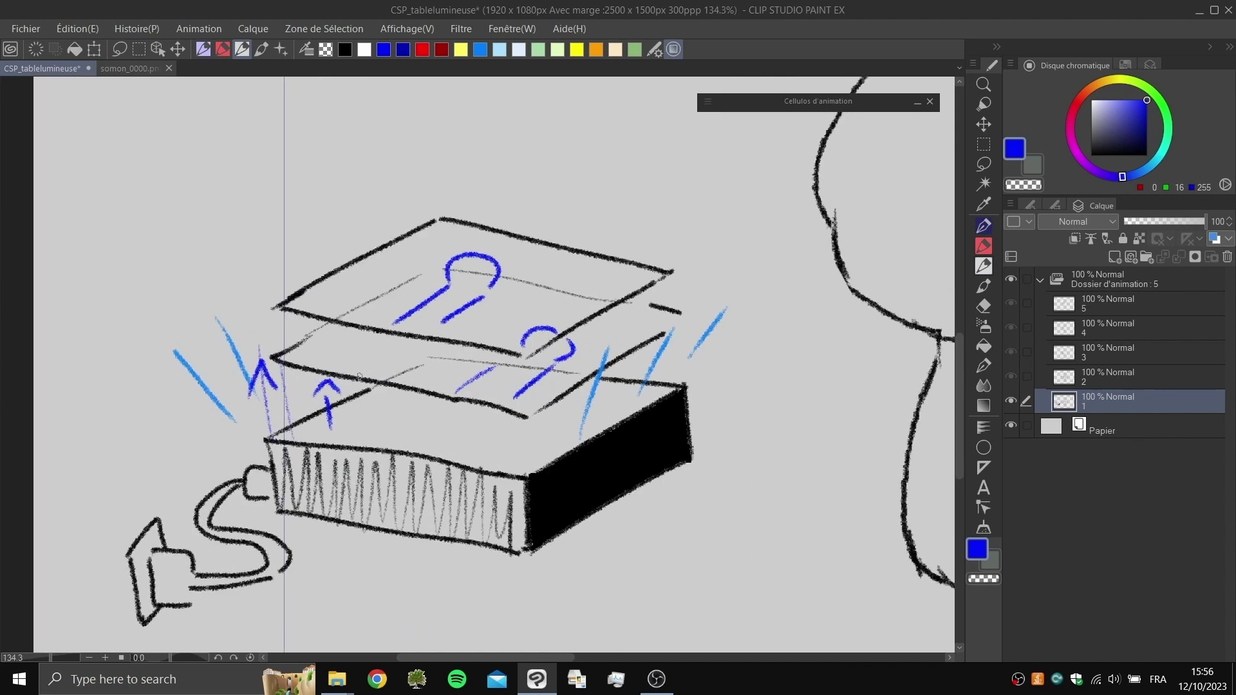
drag(280, 358, 333, 325)
drag(281, 359, 423, 395)
key(ctrl+z)
key(ctrl+z)
mouse_move(288, 359)
mouse_down()
mouse_move(362, 338)
mouse_move(468, 363)
mouse_move(643, 315)
mouse_up()
drag(452, 353, 419, 387)
key(ctrl+z)
key(ctrl+z)
Step: Sketch a blue sheet outline offset to the left over the light box stack, with a small figure drawn on it
mouse_move(219, 324)
mouse_down()
mouse_move(430, 378)
mouse_move(468, 375)
mouse_move(496, 362)
mouse_move(316, 246)
mouse_move(399, 245)
mouse_move(513, 269)
mouse_up()
mouse_move(538, 276)
mouse_down()
mouse_move(581, 292)
mouse_move(471, 374)
mouse_up()
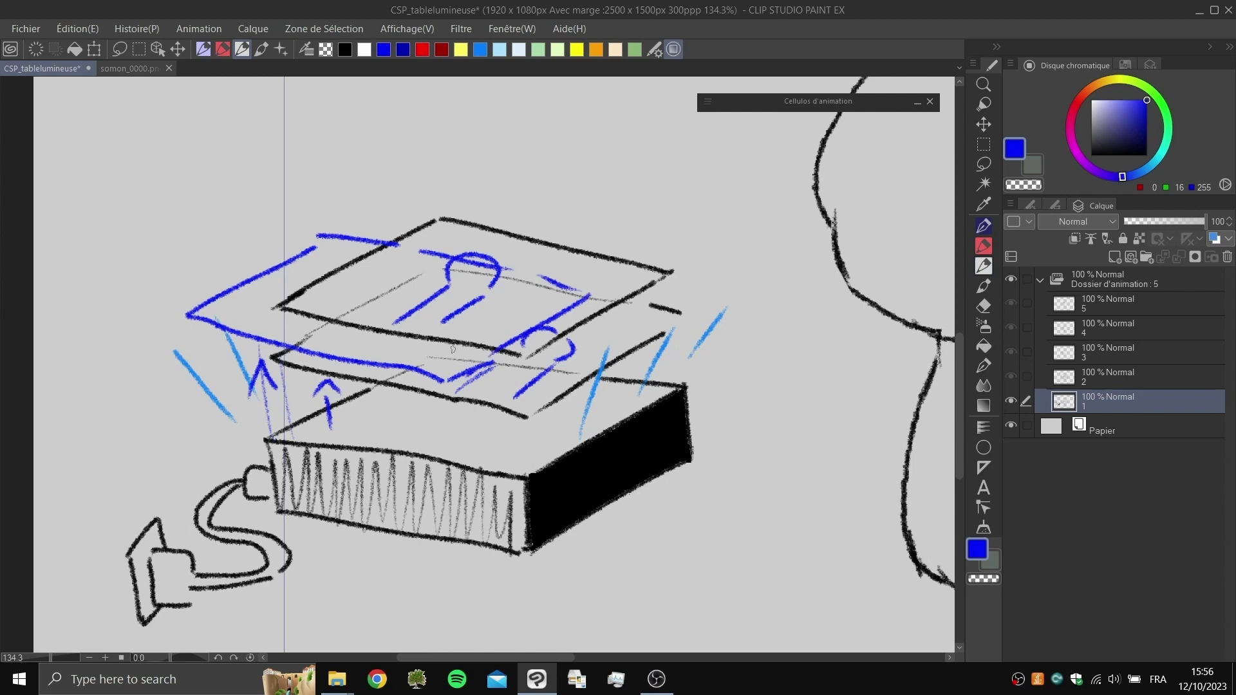
mouse_move(391, 359)
mouse_down()
mouse_move(469, 296)
mouse_move(485, 319)
mouse_move(416, 374)
mouse_up()
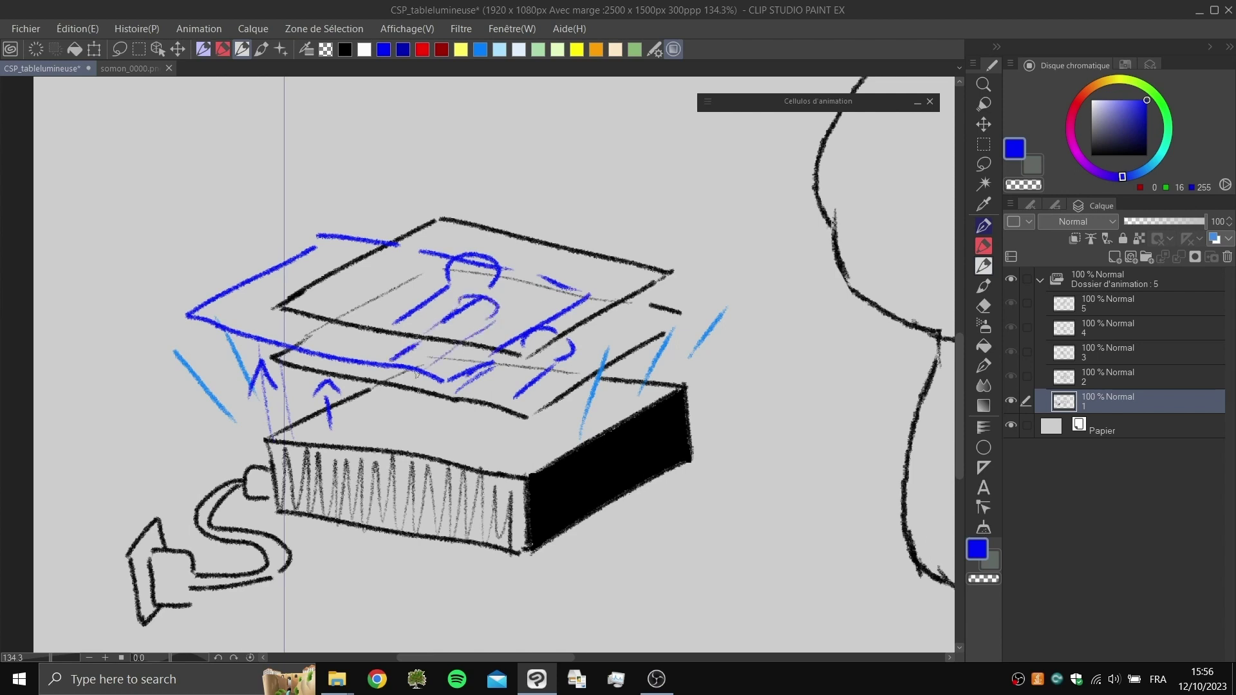
drag(484, 331, 465, 343)
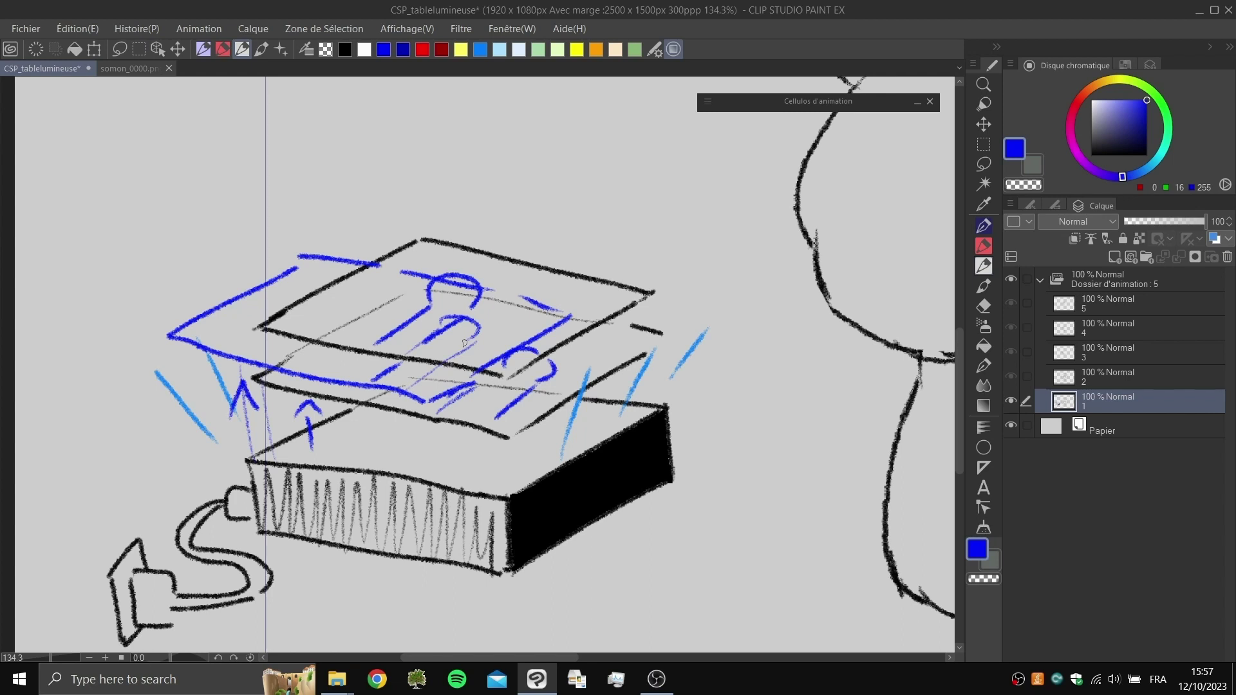
drag(523, 281, 531, 285)
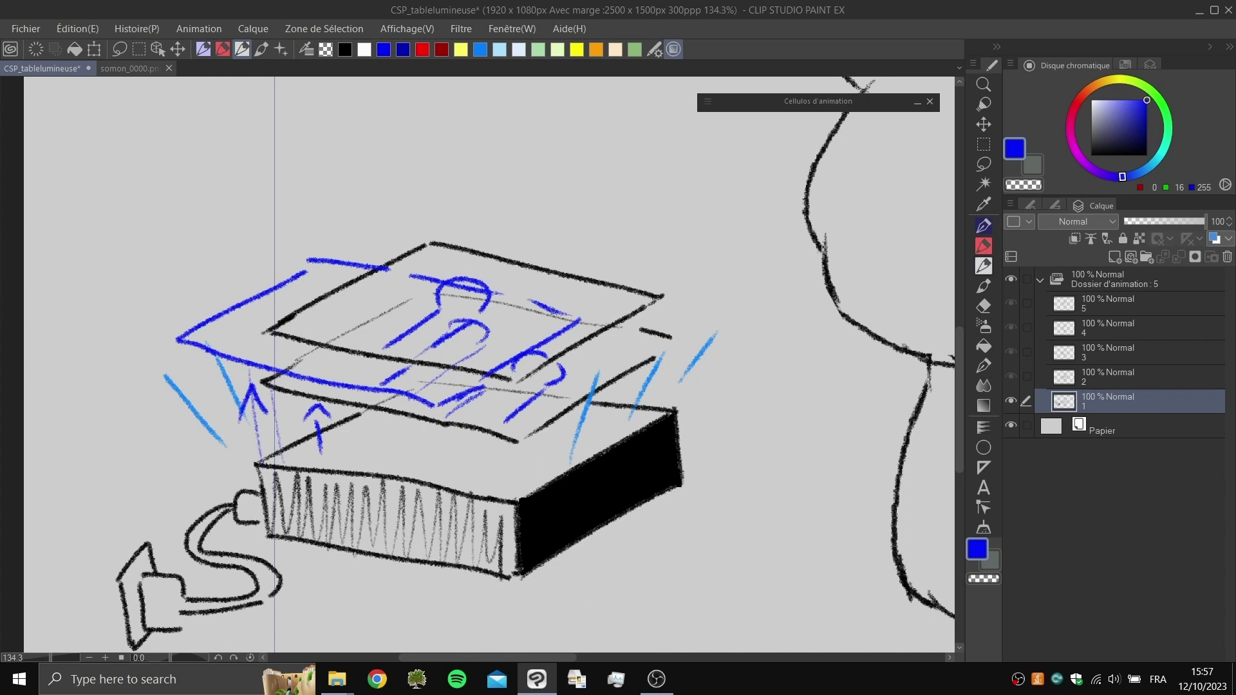
Step: Compare the character's pose in cels 1 and 2 by flipping back and forth between them
scroll(583, 300, down, 4)
mouse_move(717, 291)
mouse_down()
mouse_move(667, 321)
mouse_move(287, 380)
mouse_up()
scroll(704, 302, up, 1)
scroll(667, 320, down, 1)
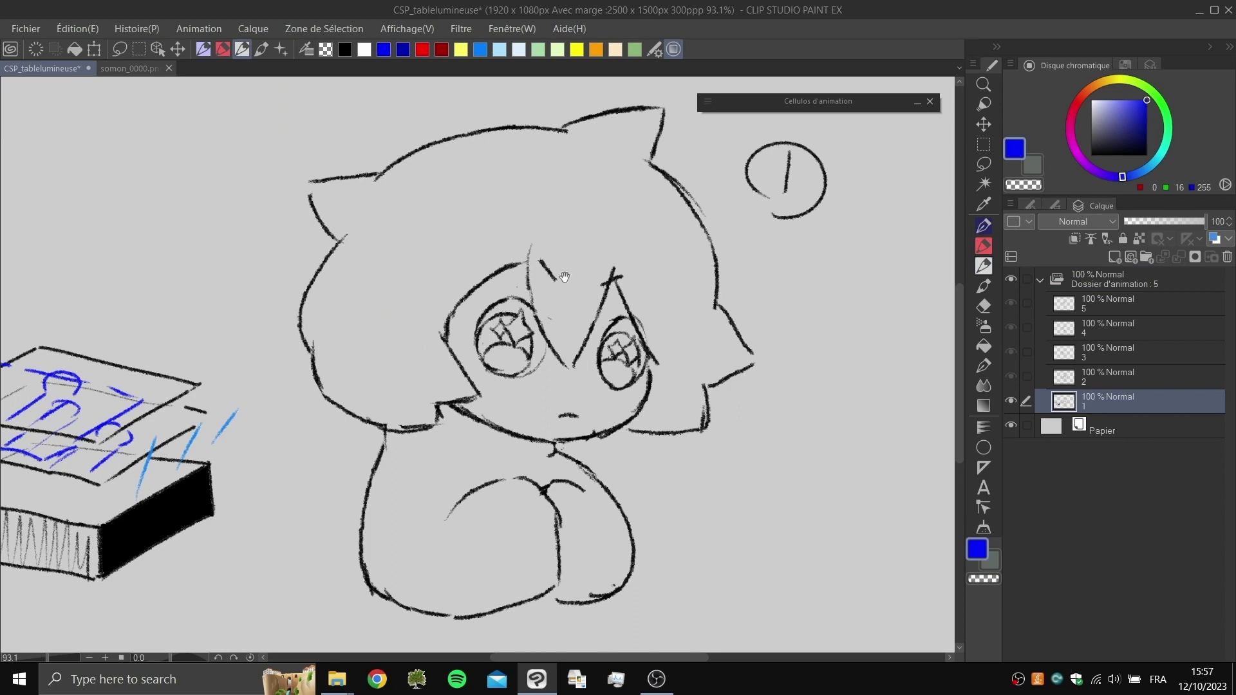
drag(564, 277, 540, 279)
key(alt+bracketright)
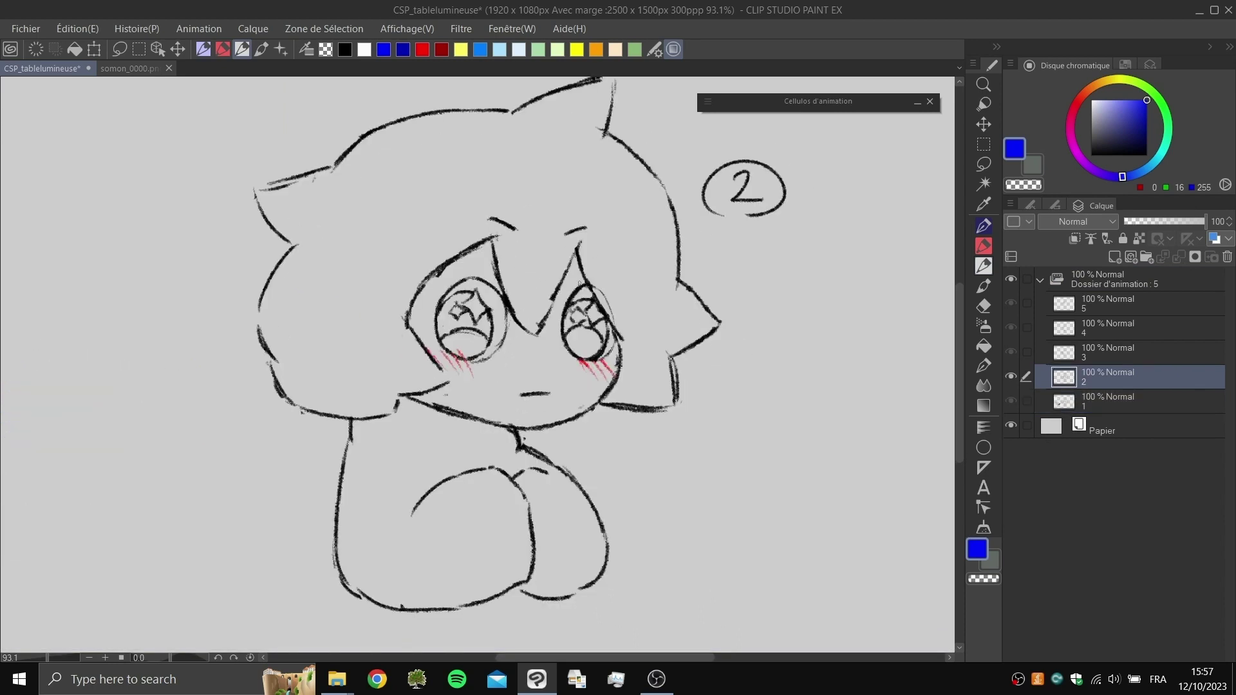
key(ctrl+comma)
key(ctrl+period)
key(ctrl+comma)
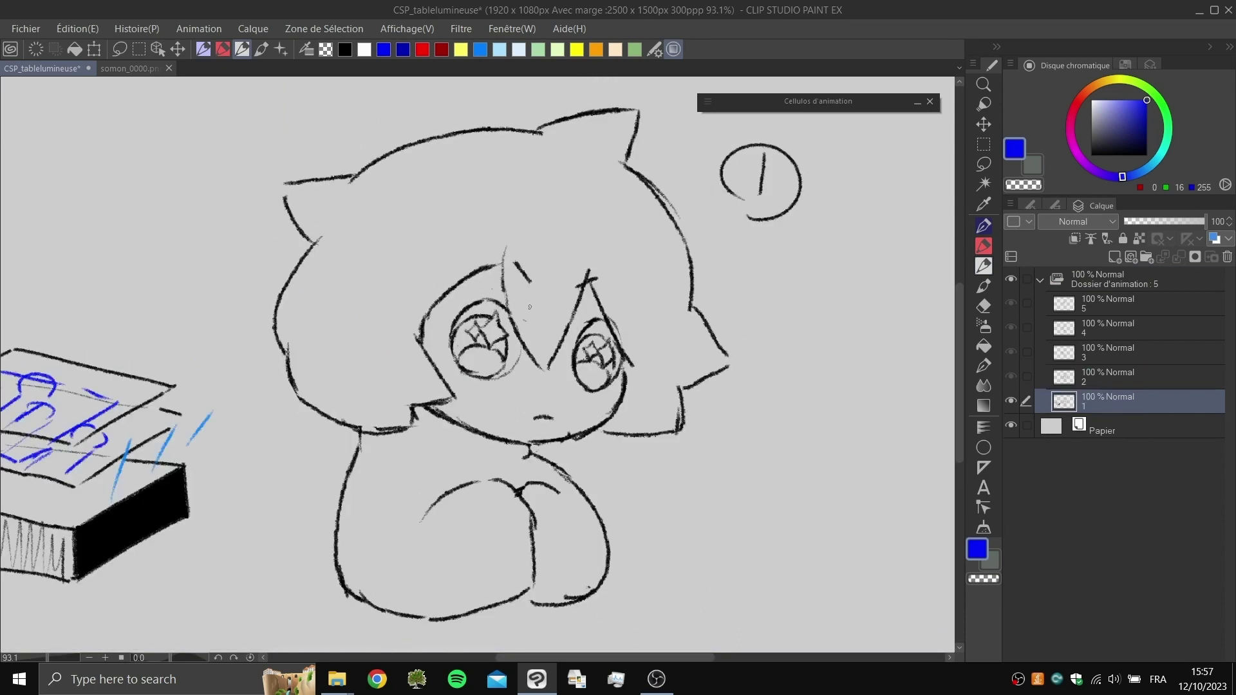
key(ctrl+period)
key(ctrl+comma)
key(ctrl+period)
Step: Create a new animation cel at frame 7, between cels 1 and 2, and flip through the neighbouring cels
key(F6)
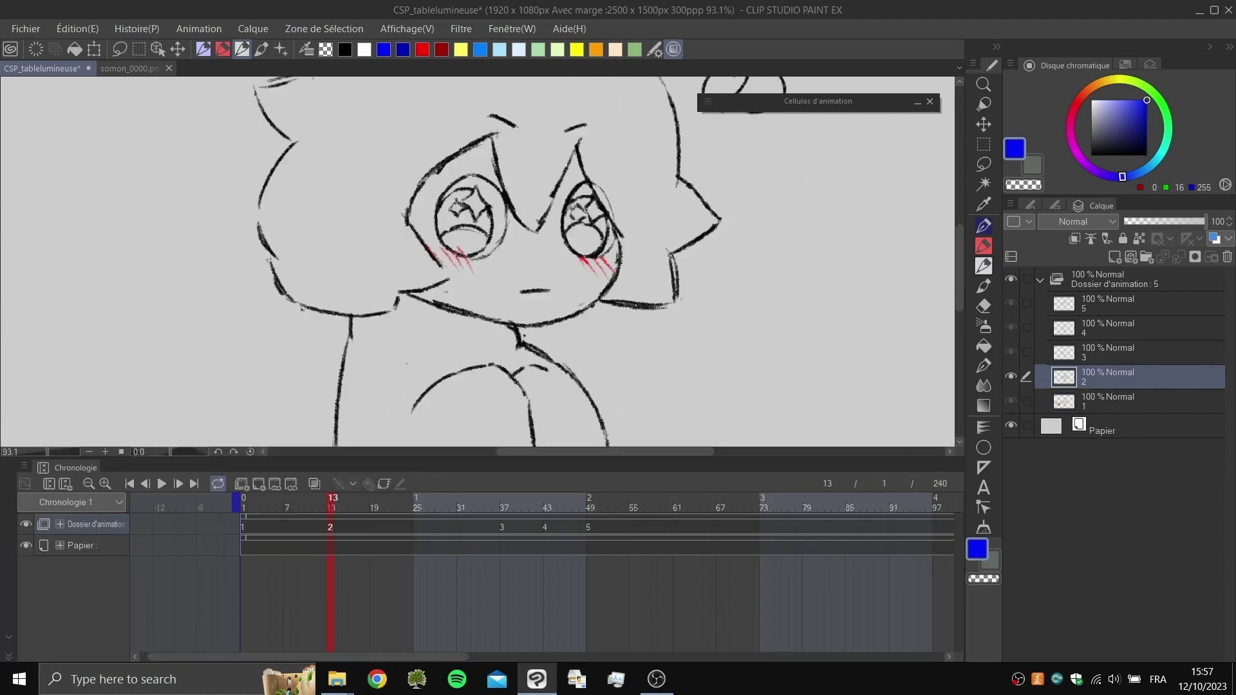
click(289, 531)
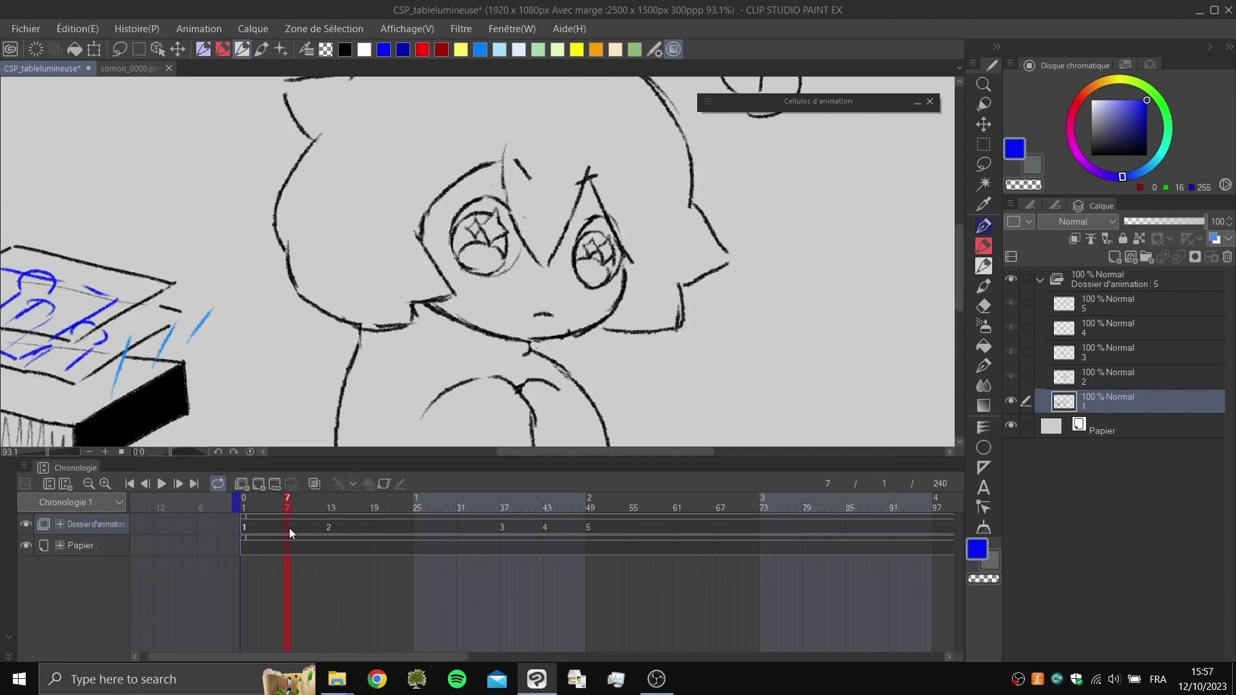
key(F7)
key(F6)
key(ctrl+comma)
key(ctrl+period)
key(ctrl+period)
key(ctrl+comma)
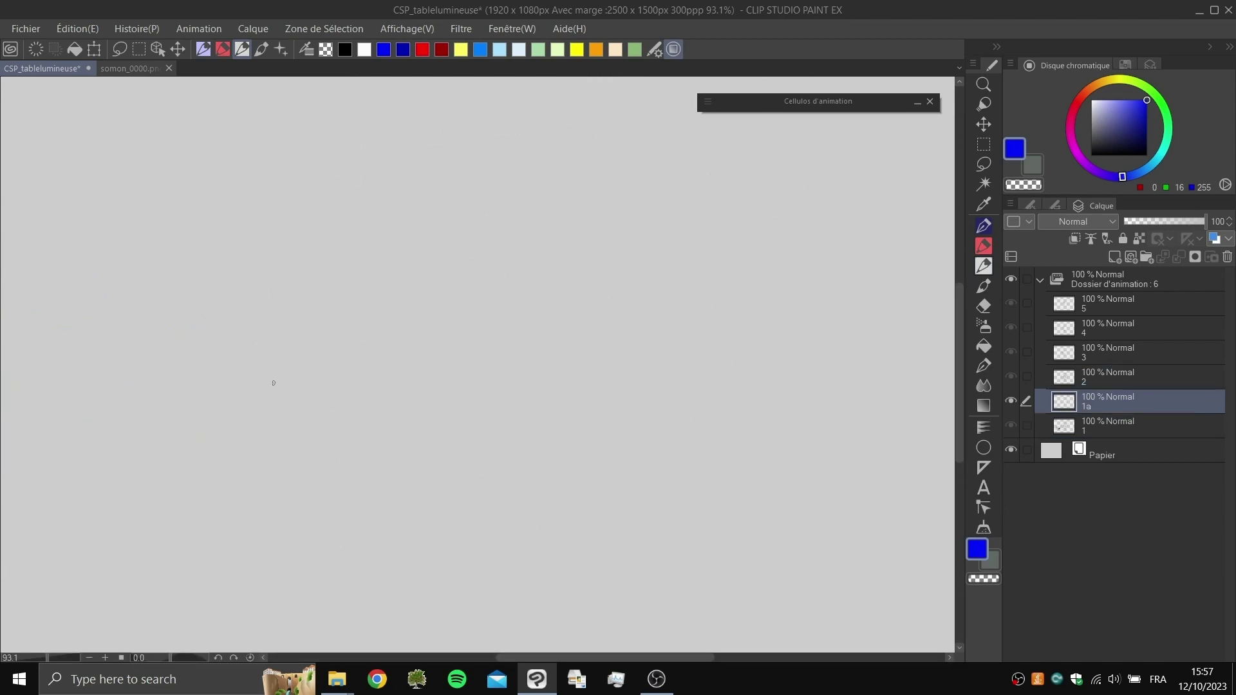
Step: Write a circled 1.5 in blue on the new cel and turn on onion skin to show the neighbouring drawings
drag(781, 172, 770, 223)
mouse_move(709, 230)
mouse_down()
mouse_move(701, 221)
mouse_move(751, 257)
mouse_up()
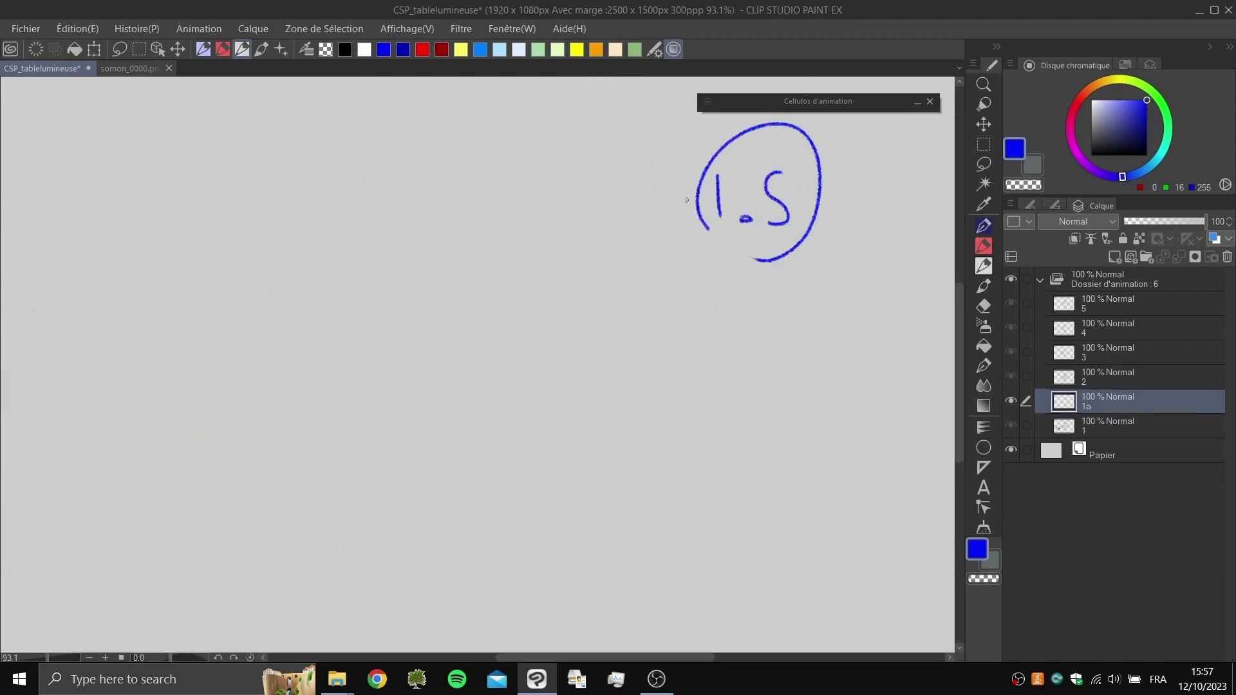
key(ctrl+comma)
key(ctrl+period)
key(o)
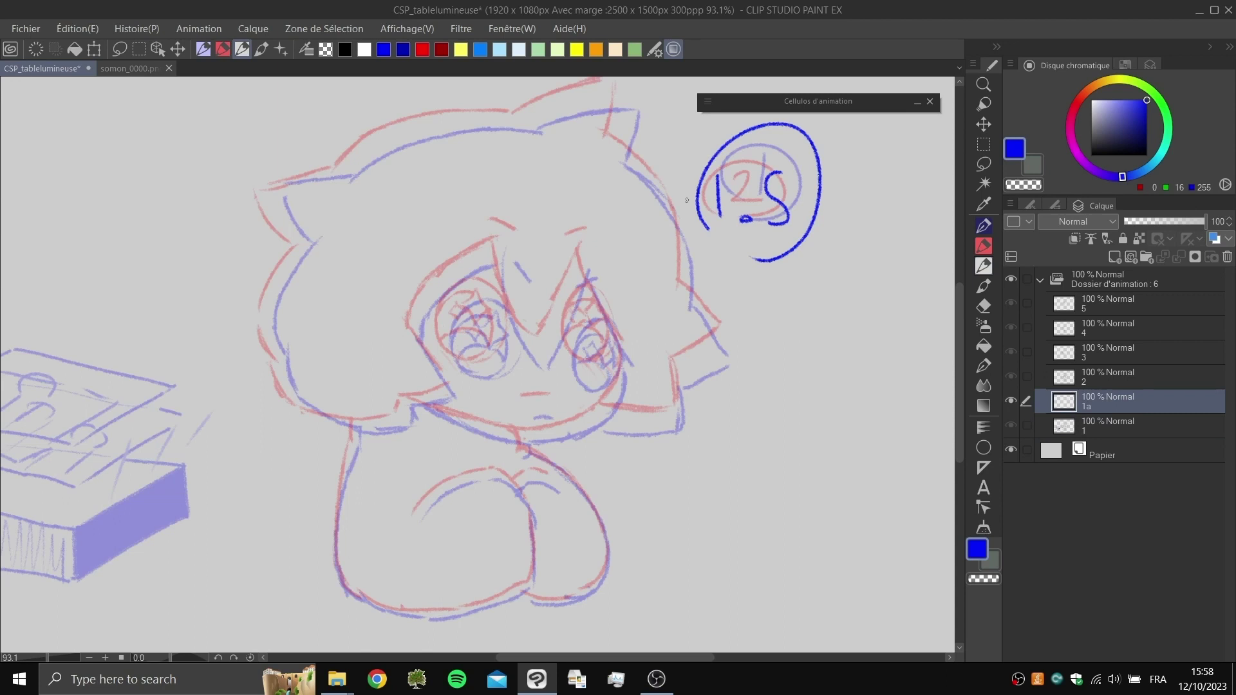
Step: Draw the left hair contour in black on cel 1a, midway between the two onion-skinned drawings
drag(579, 193, 615, 197)
click(1090, 155)
drag(488, 238, 455, 258)
drag(291, 329, 335, 326)
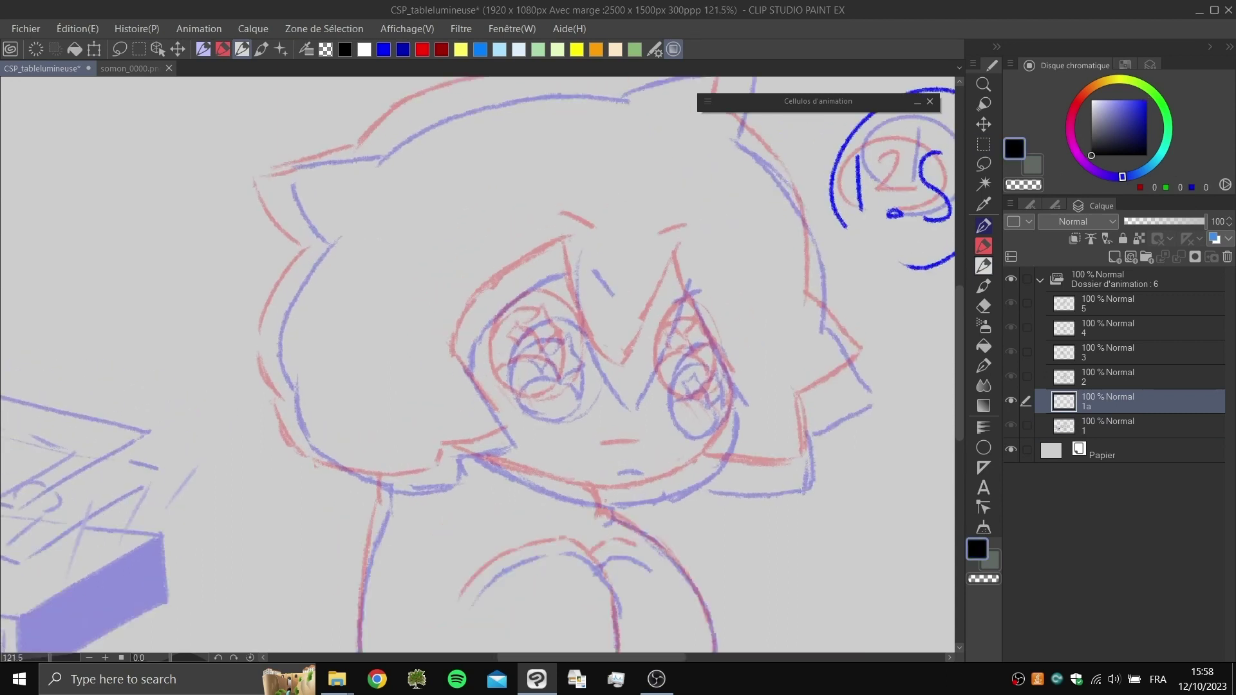
mouse_move(282, 389)
mouse_down()
mouse_move(284, 305)
mouse_move(269, 319)
mouse_move(315, 248)
mouse_up()
key(ctrl+z)
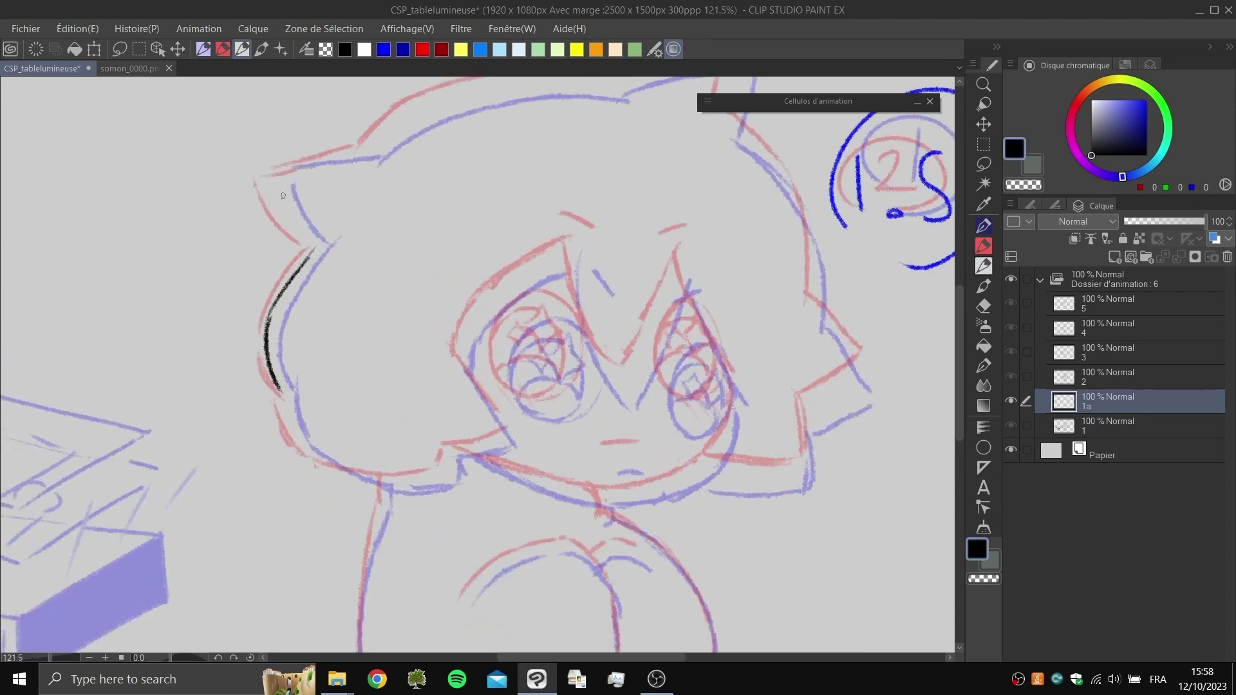
key(ctrl+z)
mouse_move(267, 180)
mouse_down()
mouse_move(313, 248)
mouse_move(349, 148)
mouse_move(369, 148)
mouse_up()
key(ctrl+z)
drag(370, 147, 405, 137)
Step: Draw the in-between outline of the character's left eye in black, redoing strokes until the oval fits
mouse_move(548, 302)
mouse_down()
mouse_move(426, 228)
mouse_move(493, 226)
mouse_up()
mouse_move(373, 252)
mouse_down()
mouse_move(396, 374)
mouse_move(425, 384)
mouse_move(450, 344)
mouse_up()
key(ctrl+z)
key(ctrl+z)
mouse_move(394, 375)
mouse_down()
mouse_move(455, 347)
mouse_move(447, 261)
mouse_up()
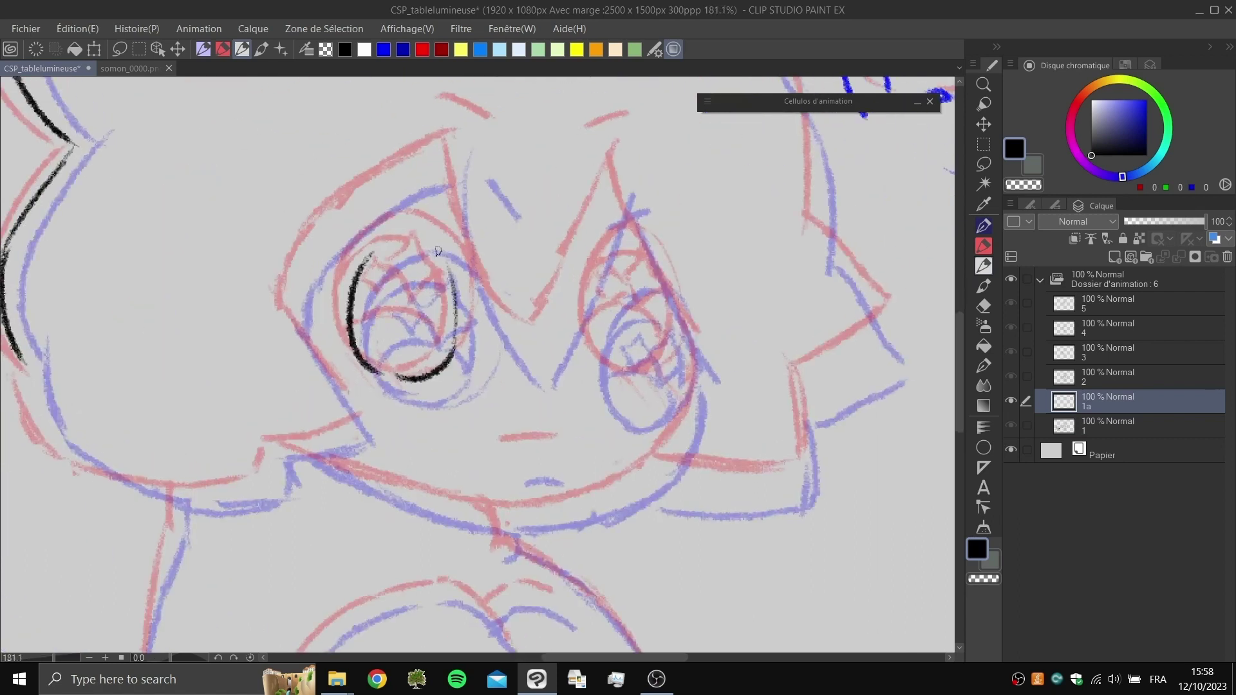
key(ctrl+z)
mouse_move(369, 259)
mouse_down()
mouse_move(426, 246)
mouse_move(444, 255)
mouse_move(459, 316)
mouse_up()
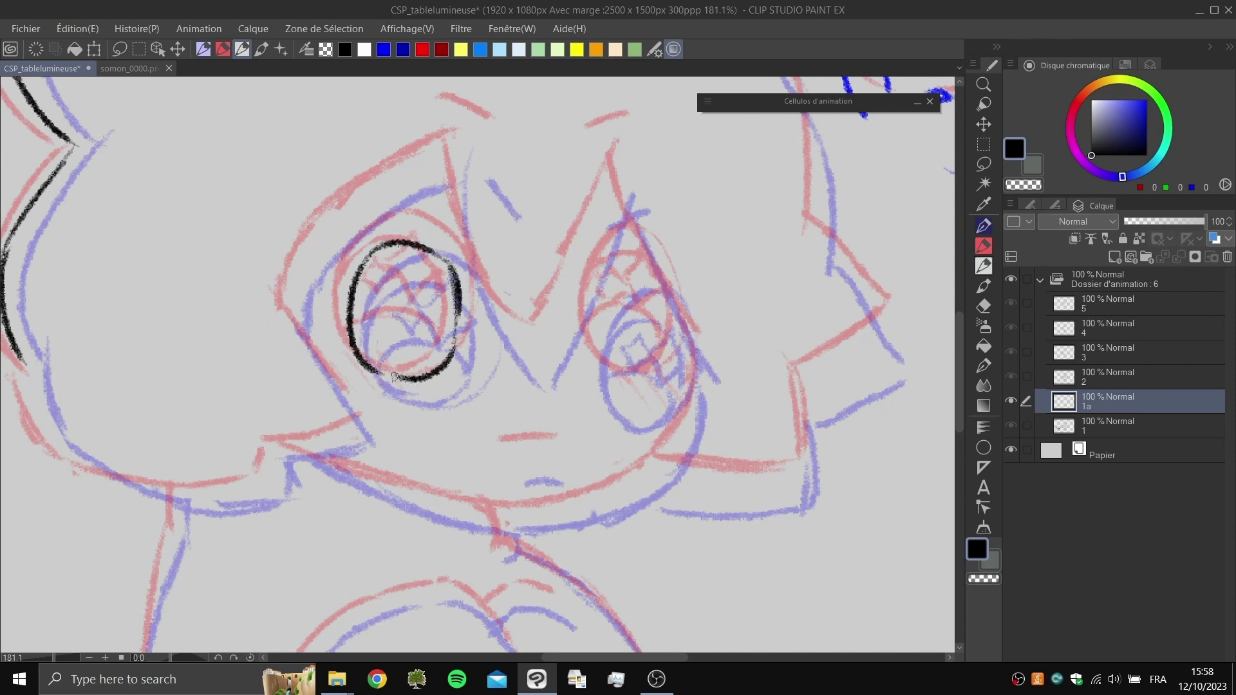
drag(391, 379, 451, 376)
key(ctrl+z)
mouse_move(376, 369)
mouse_down()
mouse_move(397, 381)
mouse_move(474, 362)
mouse_move(491, 295)
mouse_move(491, 306)
mouse_up()
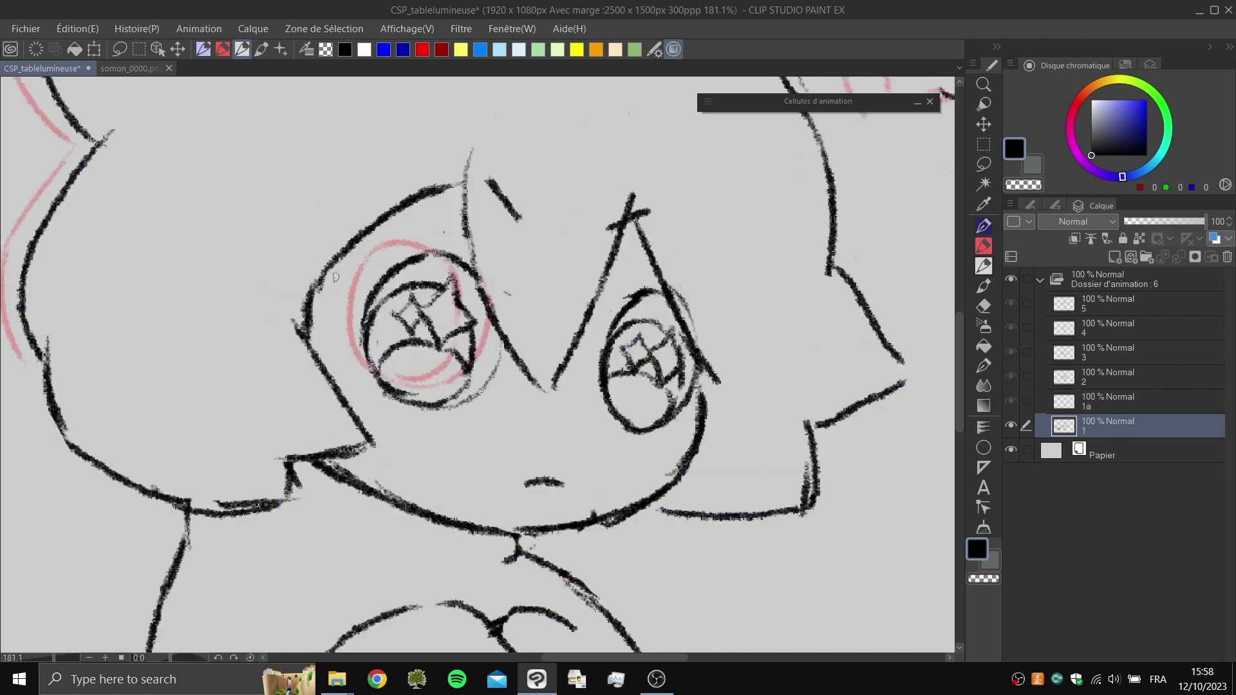
key(.)
mouse_move(353, 282)
mouse_down()
mouse_move(414, 225)
mouse_move(379, 253)
mouse_move(446, 237)
mouse_move(391, 237)
mouse_move(430, 221)
mouse_up()
key(ctrl+z)
key(ctrl+z)
key(ctrl+z)
mouse_move(439, 222)
mouse_down()
mouse_move(491, 299)
mouse_move(444, 282)
mouse_up()
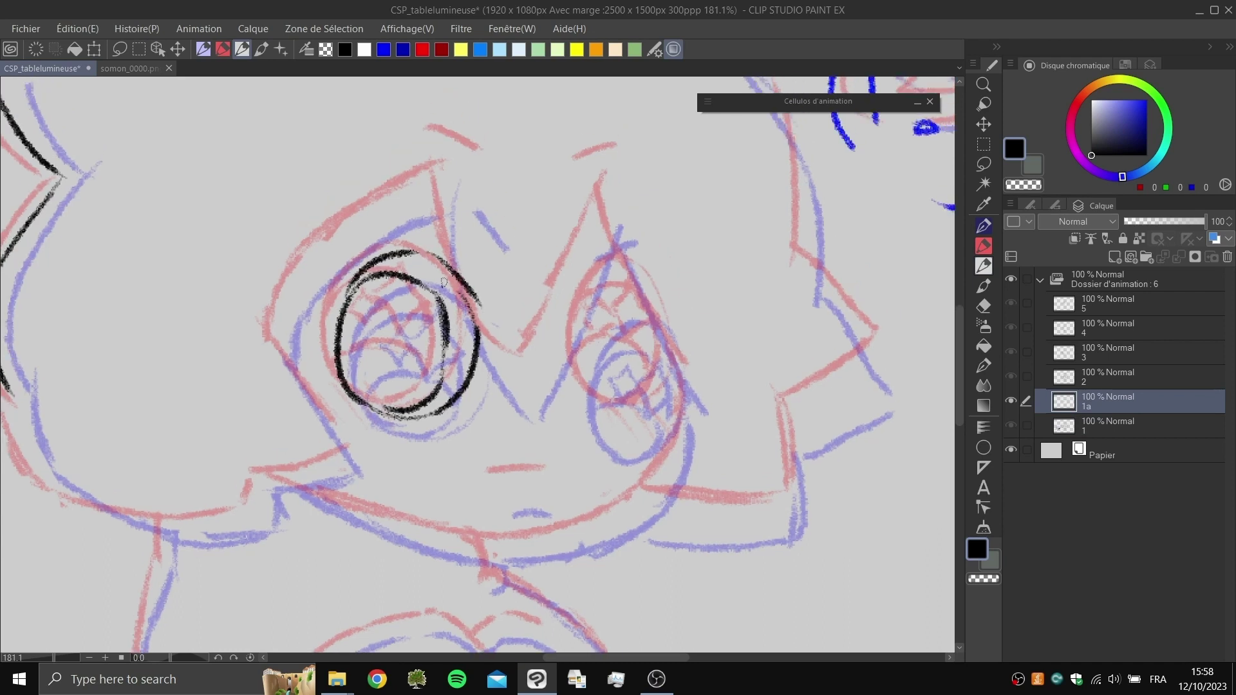
key(ctrl+z)
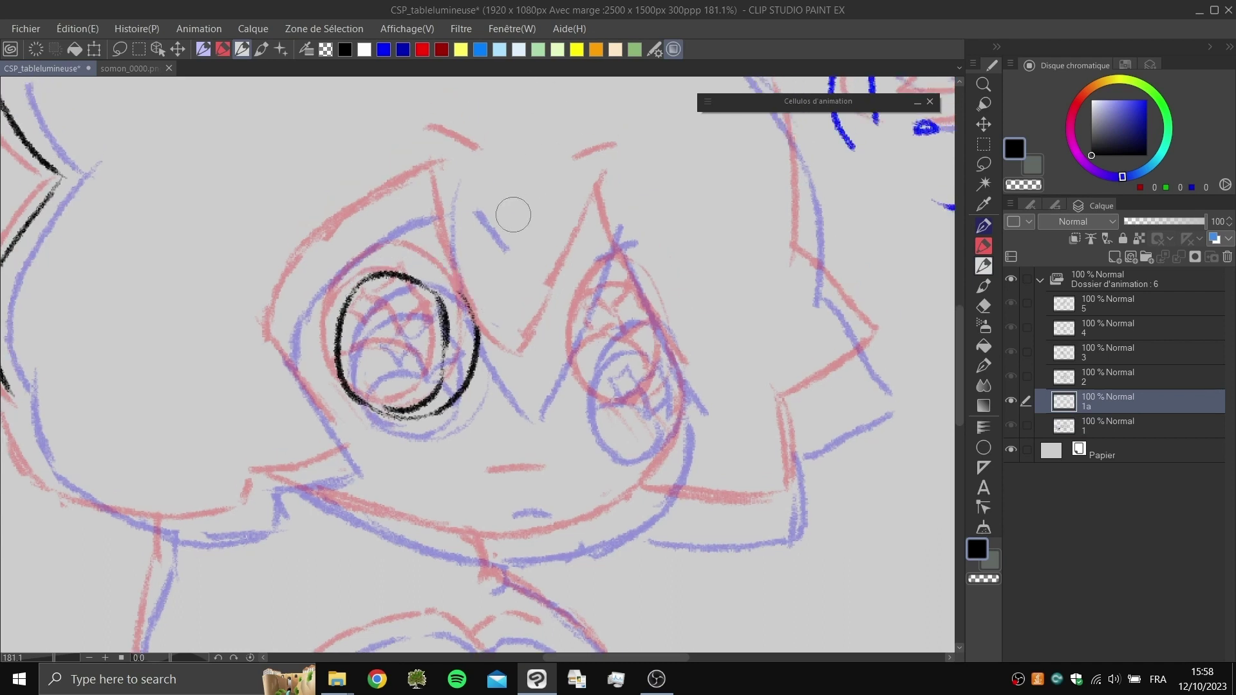
key(ctrl+z)
Step: Open the animation cels palette and place cels 1 and 2 on the light table of cel 1a
drag(682, 233, 674, 237)
double_click(902, 102)
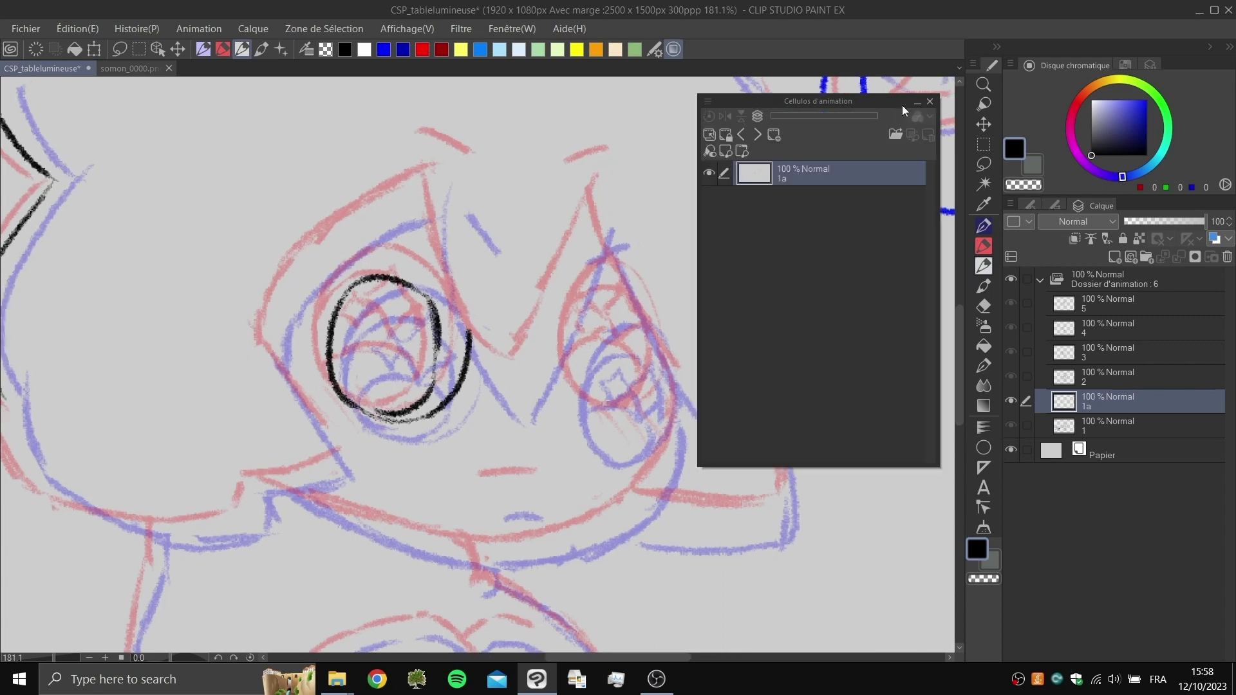
drag(884, 103, 886, 87)
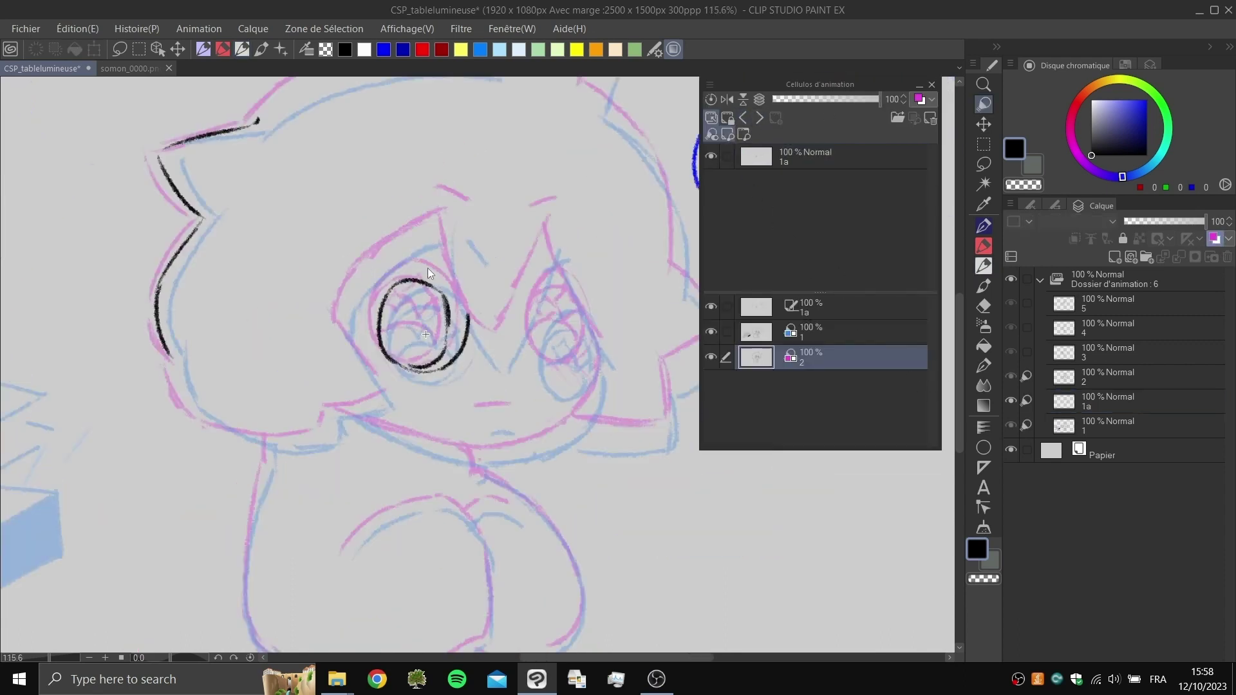
scroll(432, 318, up, 4)
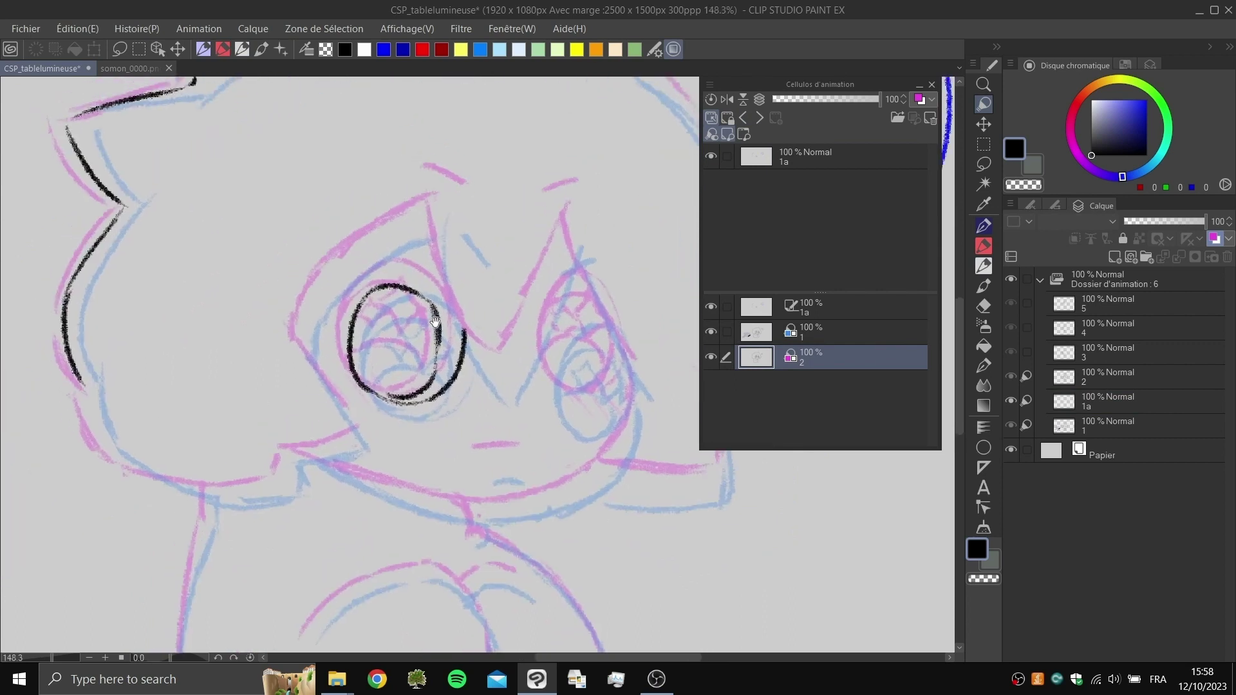
scroll(453, 309, down, 5)
Step: Shift cels 1 and 2 on the light table so that their left eyes overlap at the in-between position
click(816, 333)
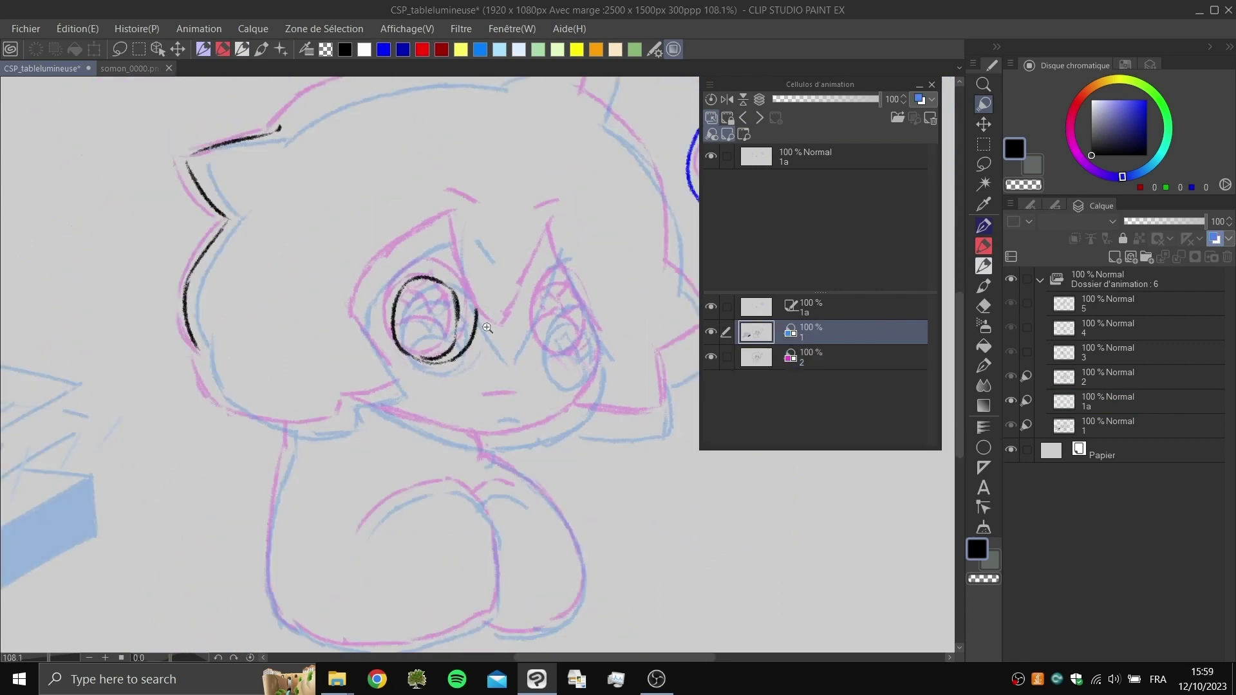
scroll(493, 318, up, 5)
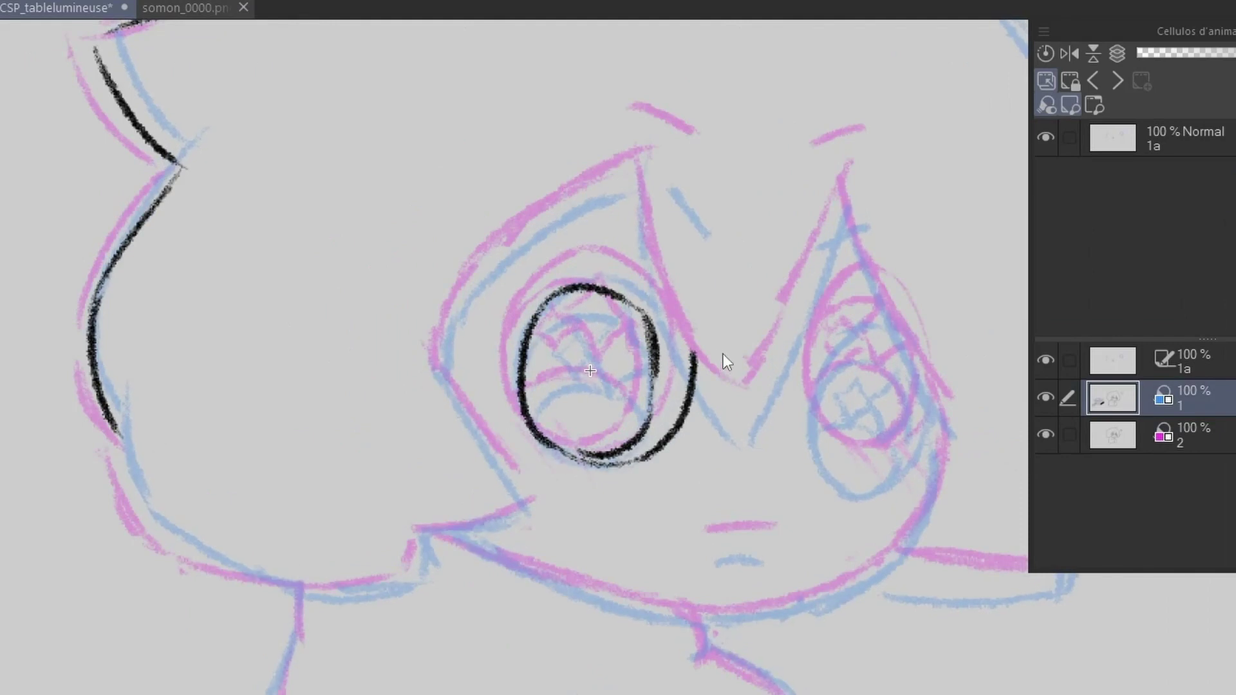
drag(872, 414, 876, 402)
drag(892, 452, 928, 391)
click(1181, 432)
mouse_move(842, 354)
mouse_down()
mouse_move(845, 372)
mouse_move(867, 353)
mouse_move(875, 367)
mouse_up()
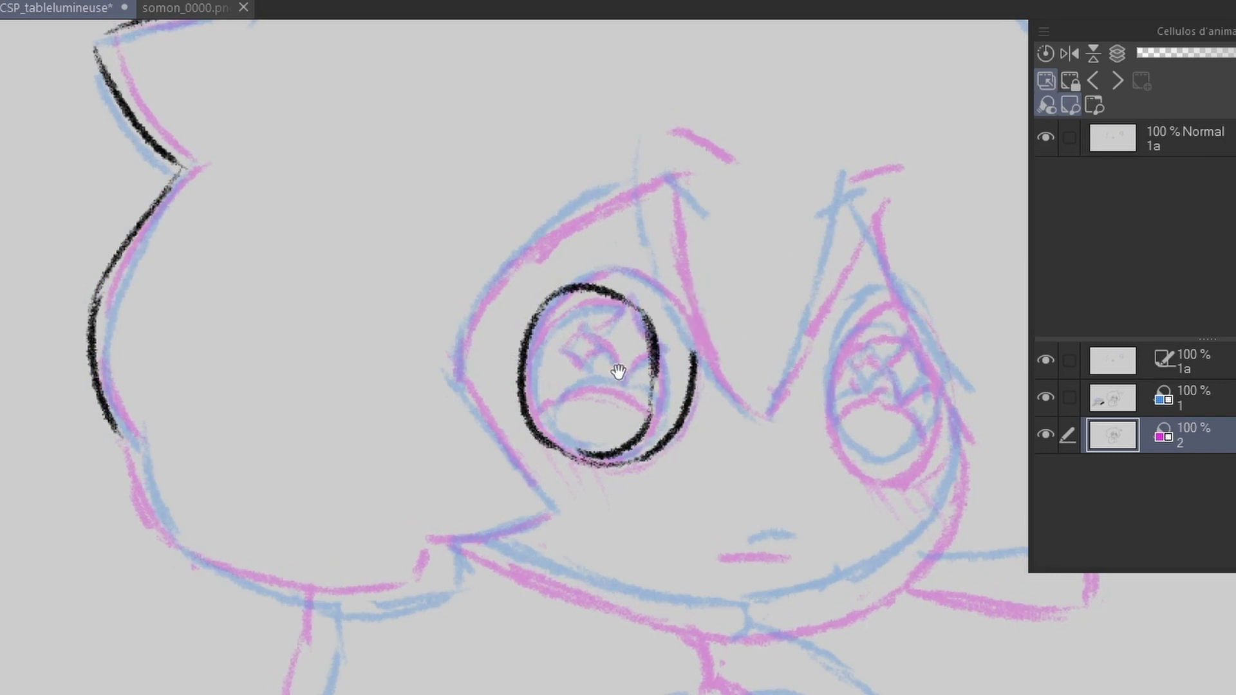
drag(620, 372, 716, 397)
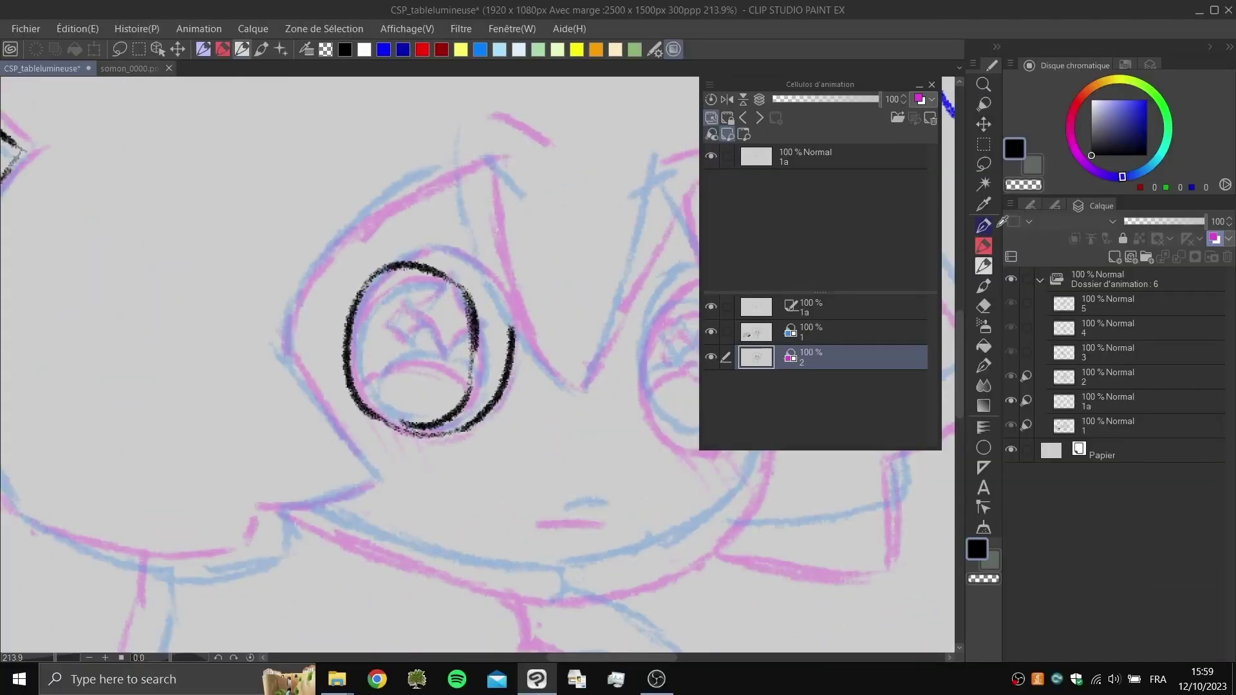
Step: Redraw the left eye's outline in black on cel 1a, following the overlapped eyes of reference cels 1 and 2
click(830, 157)
drag(385, 267, 360, 407)
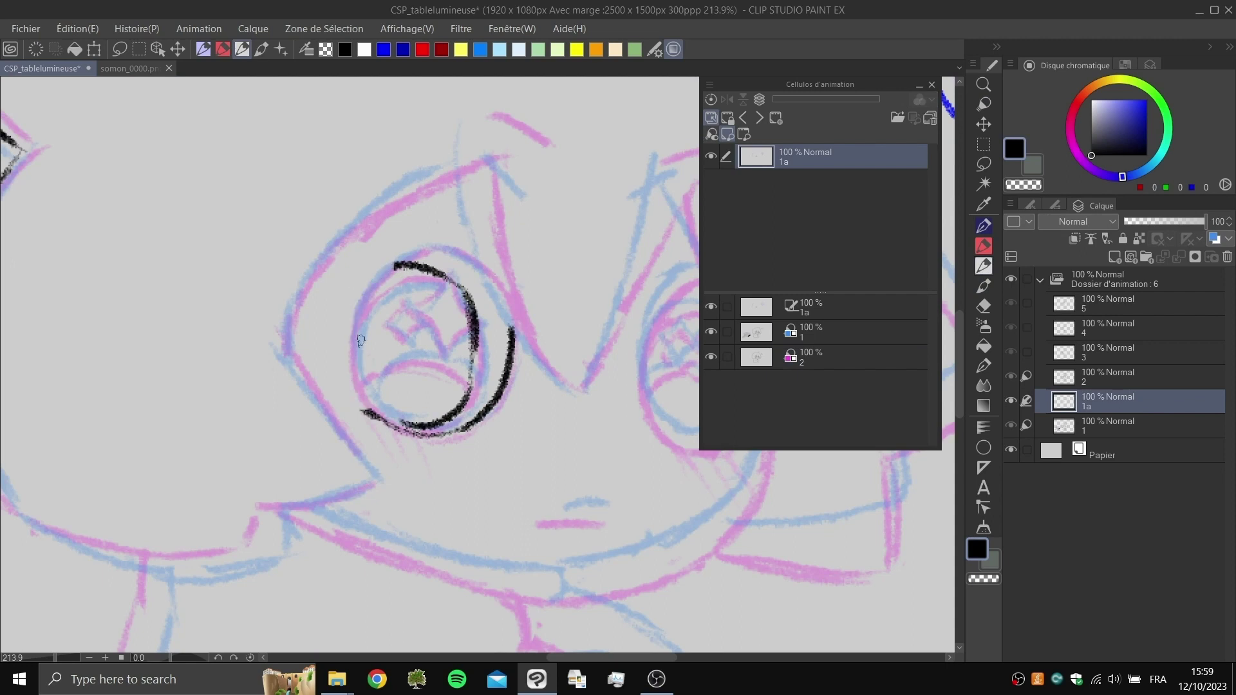
drag(359, 311, 375, 407)
drag(395, 264, 468, 295)
mouse_move(356, 311)
mouse_down()
mouse_move(441, 252)
mouse_move(513, 323)
mouse_move(470, 381)
mouse_up()
key(ctrl+z)
mouse_move(475, 319)
mouse_down()
mouse_move(478, 387)
mouse_move(460, 403)
mouse_move(458, 392)
mouse_up()
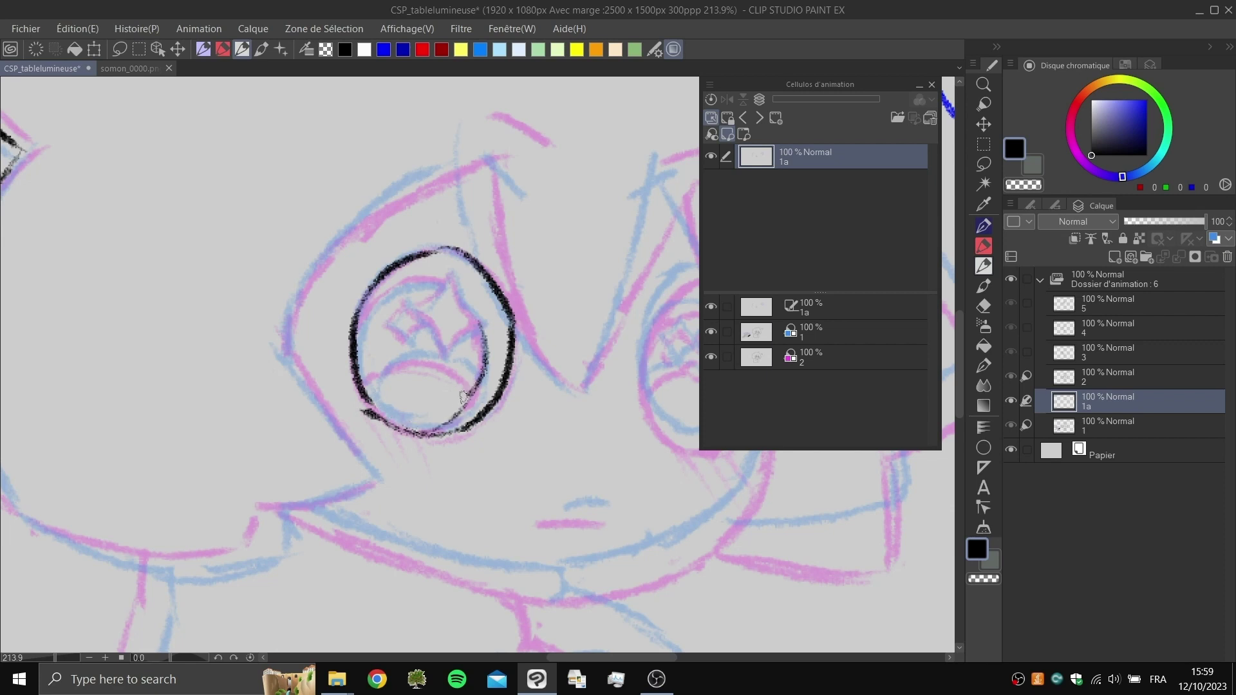
scroll(458, 391, up, 2)
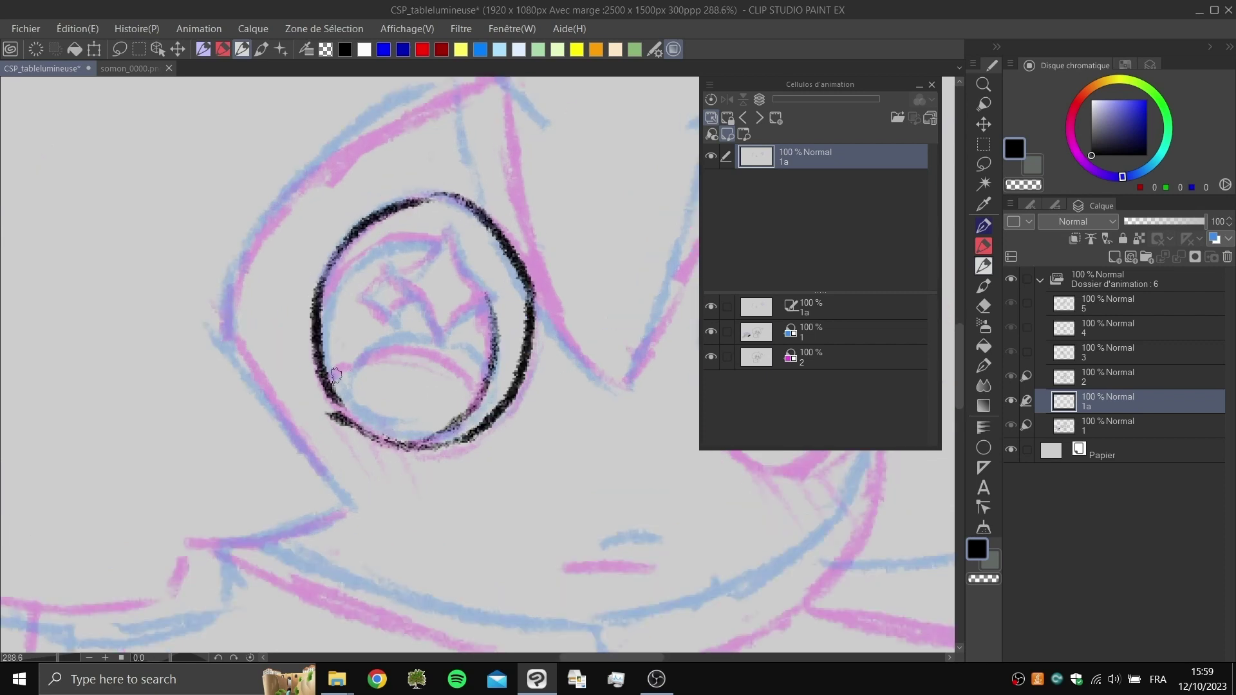
Step: Draw the curved arc across the lower part of the left iris in black, between the reference lines
key(ctrl+z)
mouse_move(336, 377)
mouse_down()
mouse_move(438, 348)
mouse_move(477, 392)
mouse_up()
scroll(465, 367, up, 1)
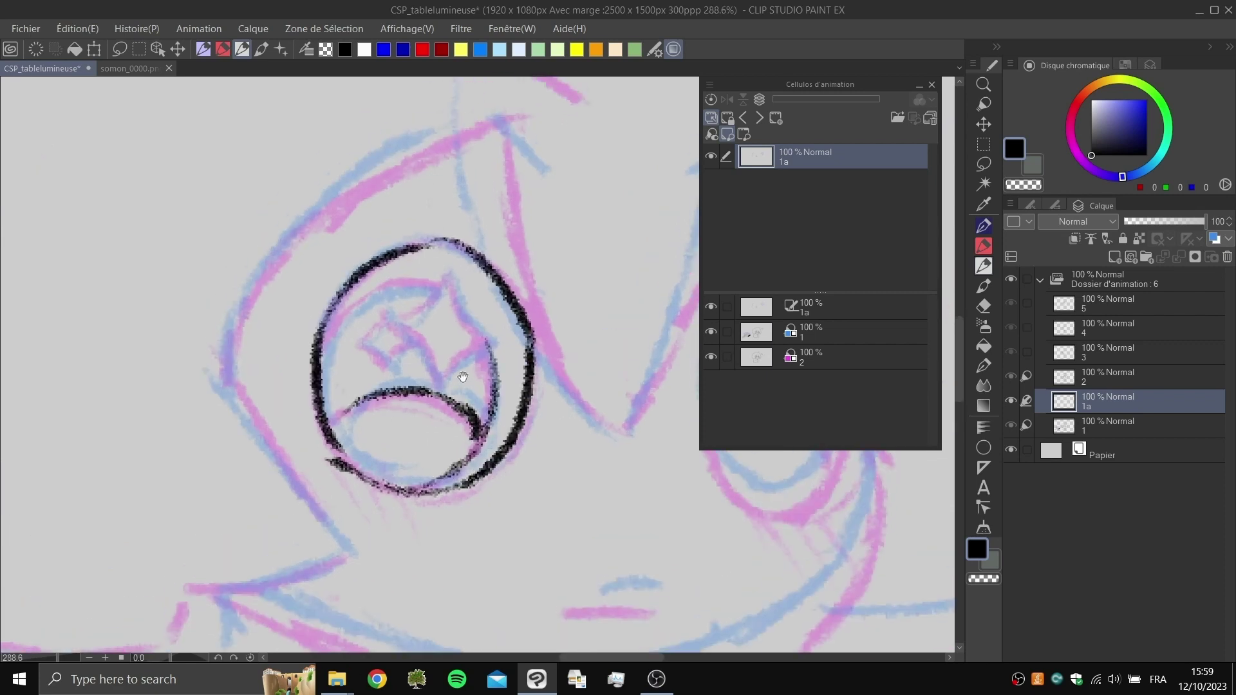
Step: Draw the small and large star-shaped highlights in the left iris in black, redoing strokes until they fit
mouse_move(360, 344)
mouse_down()
mouse_move(386, 369)
mouse_move(390, 312)
mouse_move(412, 346)
mouse_move(448, 280)
mouse_up()
key(ctrl+z)
mouse_move(398, 319)
mouse_down()
mouse_move(449, 277)
mouse_move(488, 337)
mouse_up()
key(ctrl+z)
drag(450, 278, 488, 336)
key(ctrl+z)
mouse_move(414, 332)
mouse_down()
mouse_move(440, 392)
mouse_move(489, 343)
mouse_move(466, 319)
mouse_up()
Step: Flip between cel 1a and its neighbouring cels to check the in-between eye
scroll(495, 325, down, 5)
key(alt+[)
key(alt+])
key(alt+])
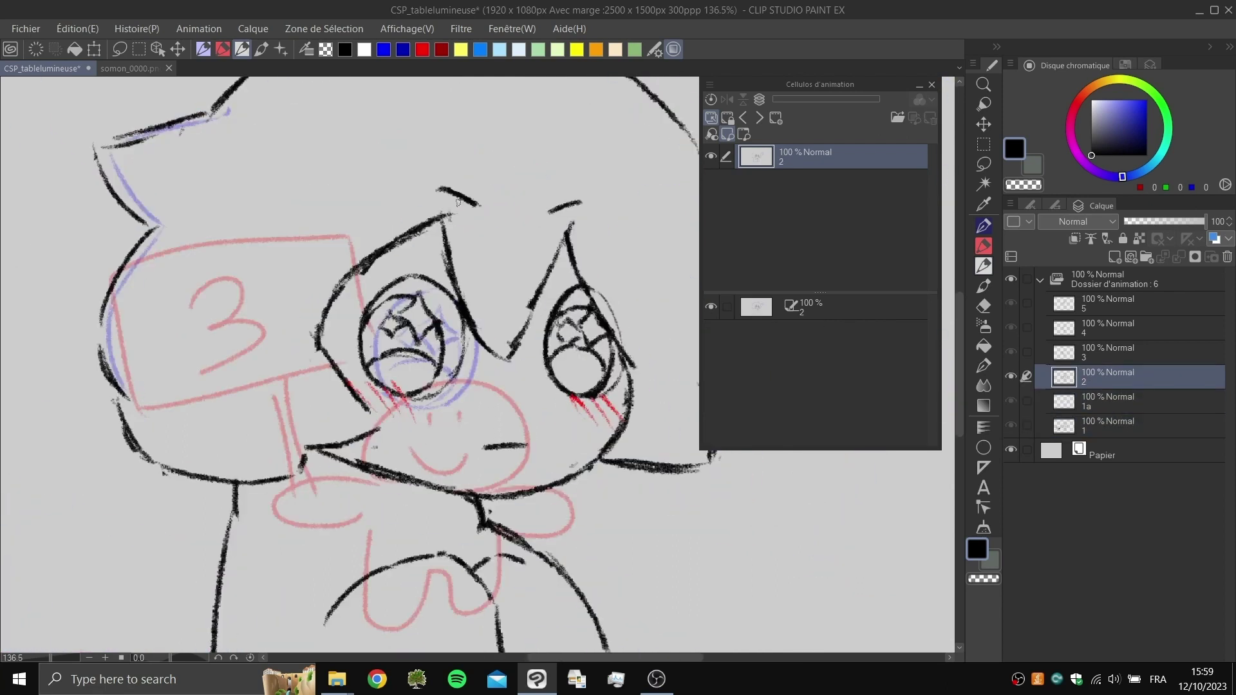
key(alt+bracketleft)
Step: Turn off the light table of cel 1a and examine the finished left eye in its original position
click(711, 118)
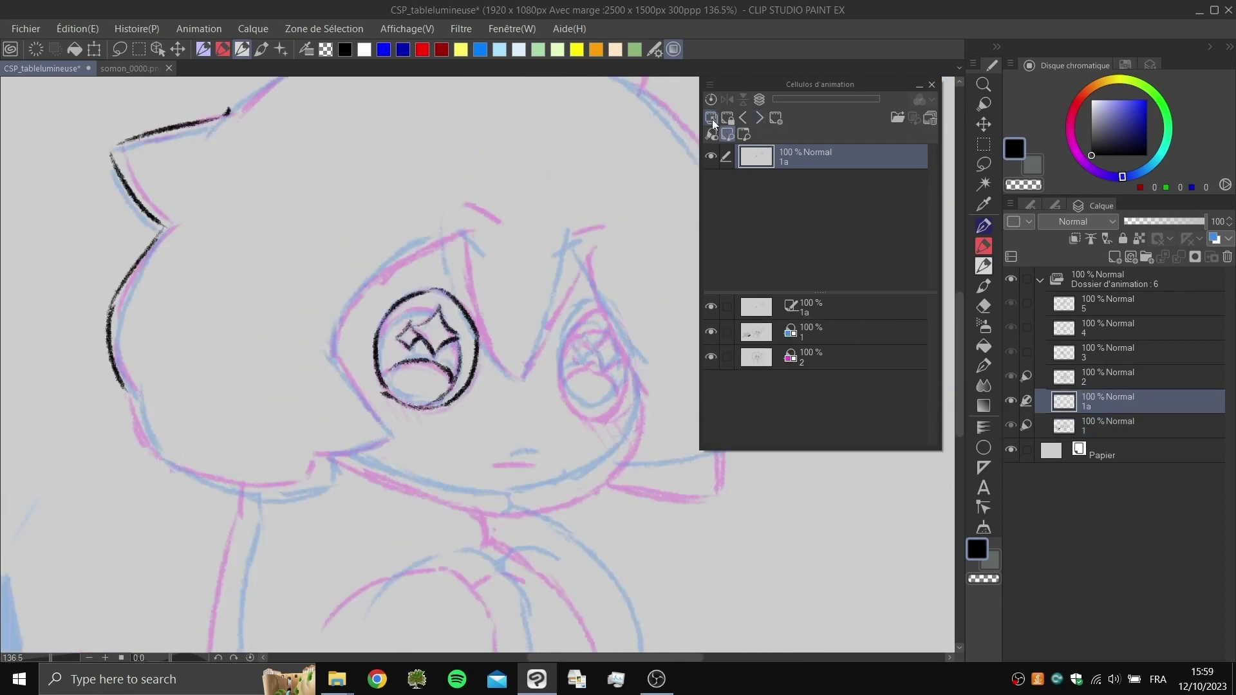
key(alt+bracketleft)
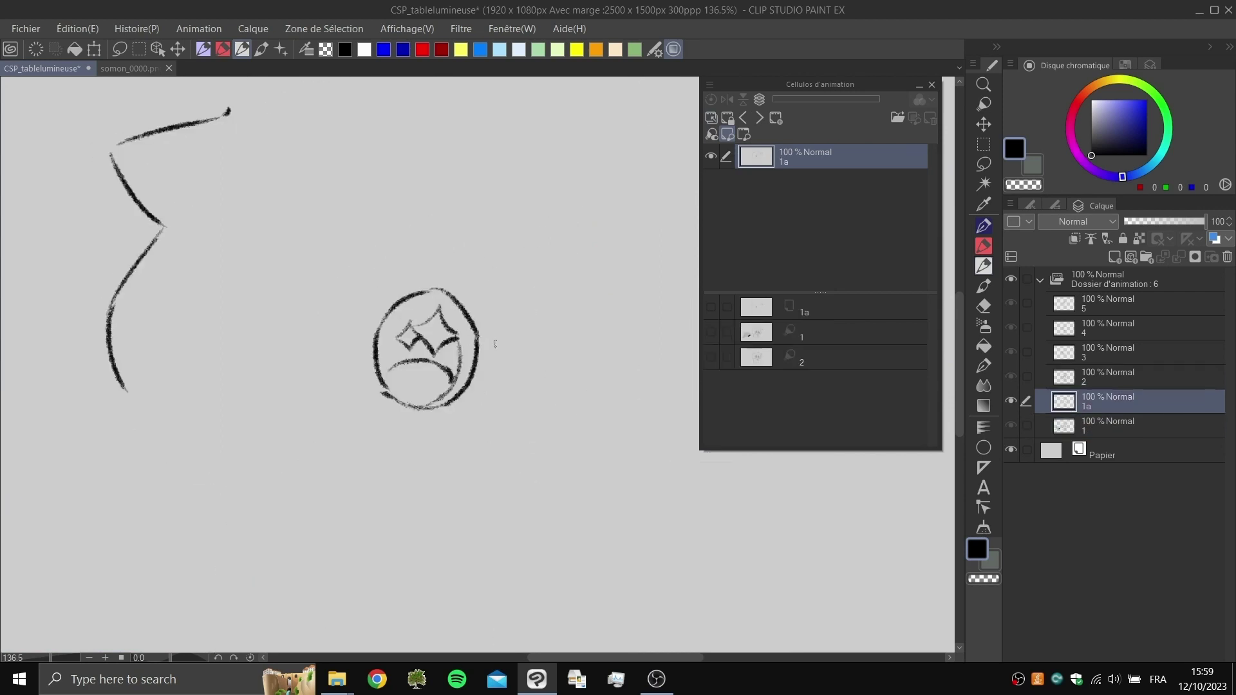
drag(532, 357, 461, 338)
scroll(355, 322, up, 4)
drag(367, 307, 387, 335)
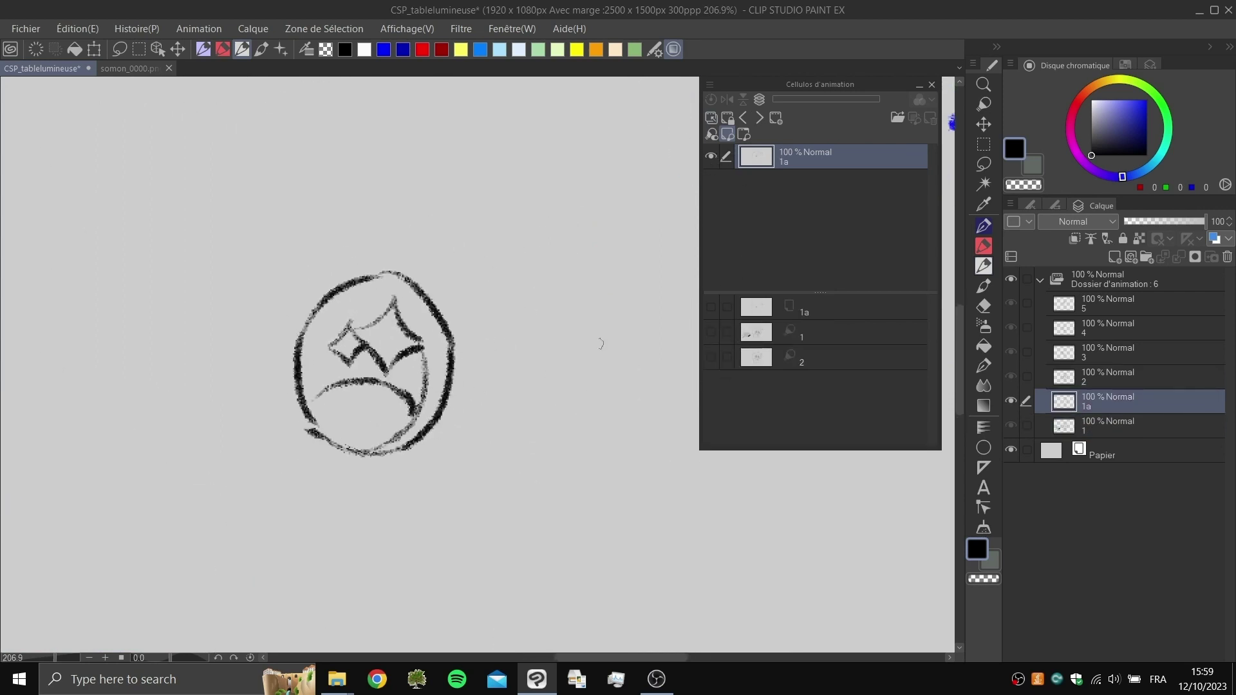
scroll(600, 343, down, 4)
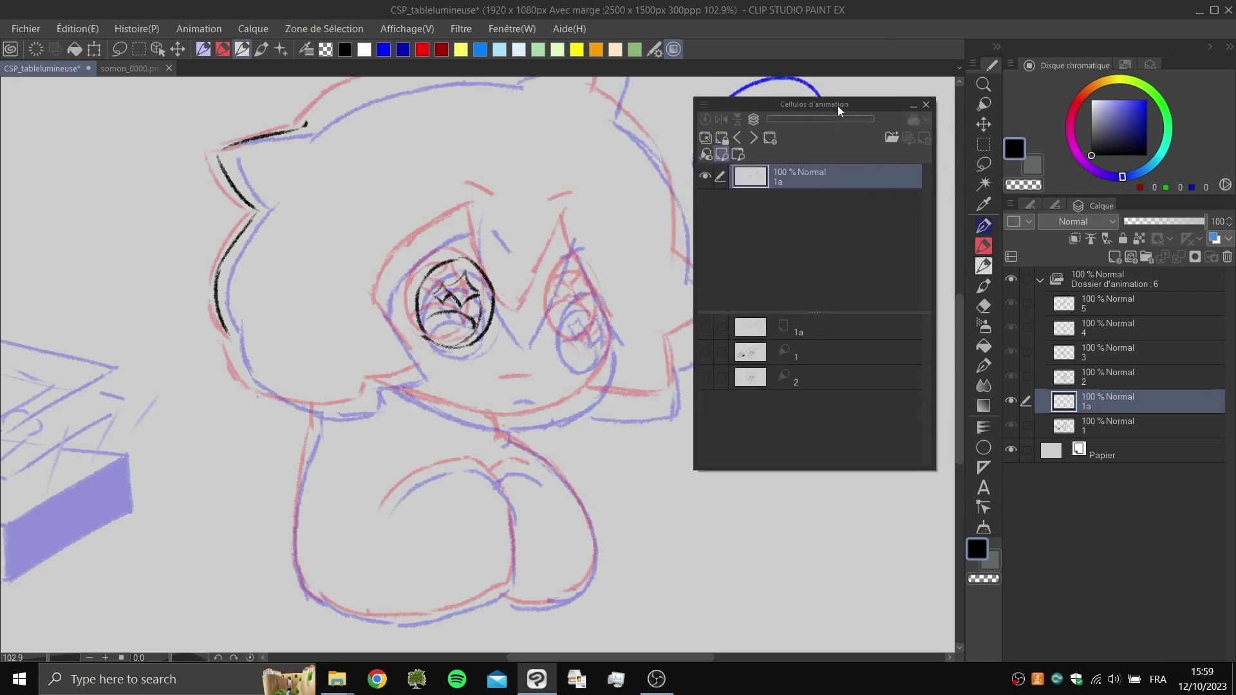
Step: Show the Cellulos d'animation palette from the list of available windows
drag(811, 107, 797, 104)
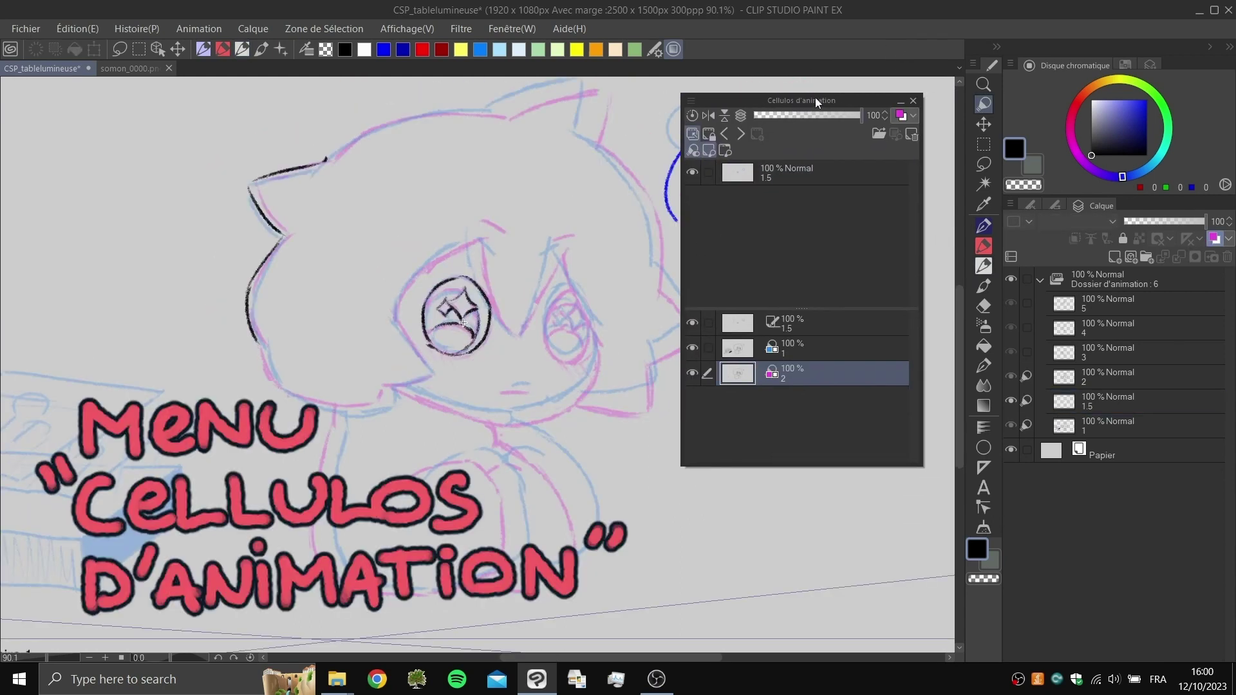
click(495, 27)
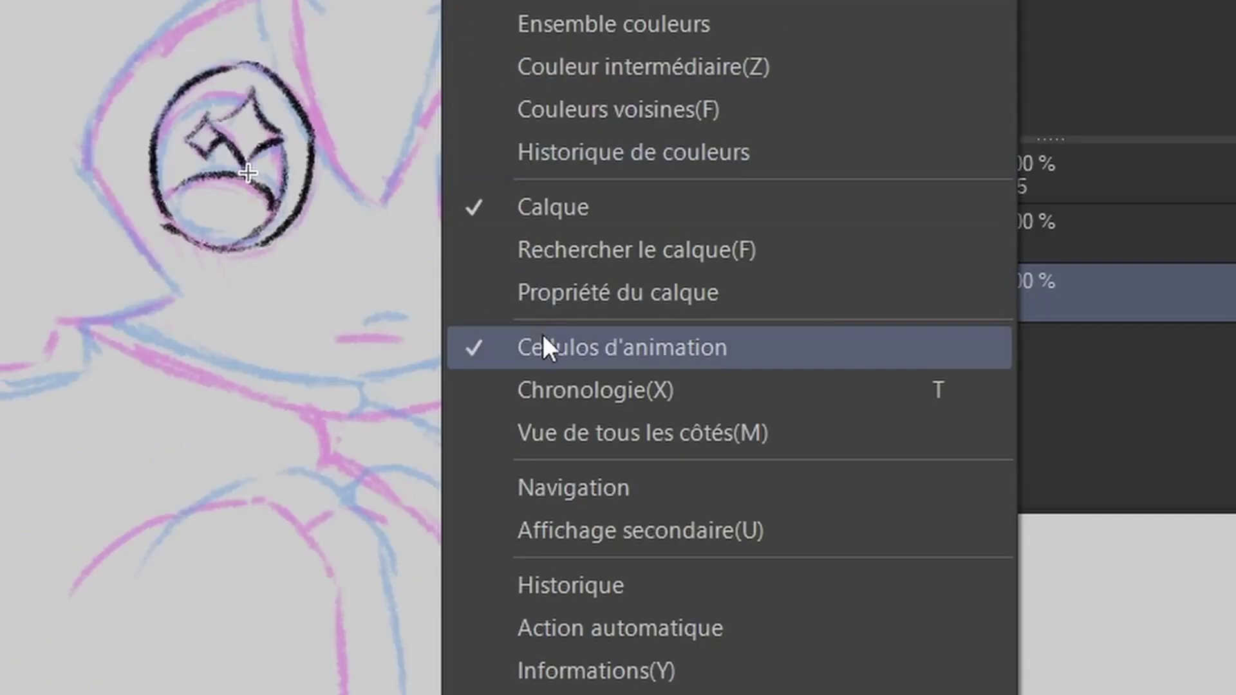
click(672, 331)
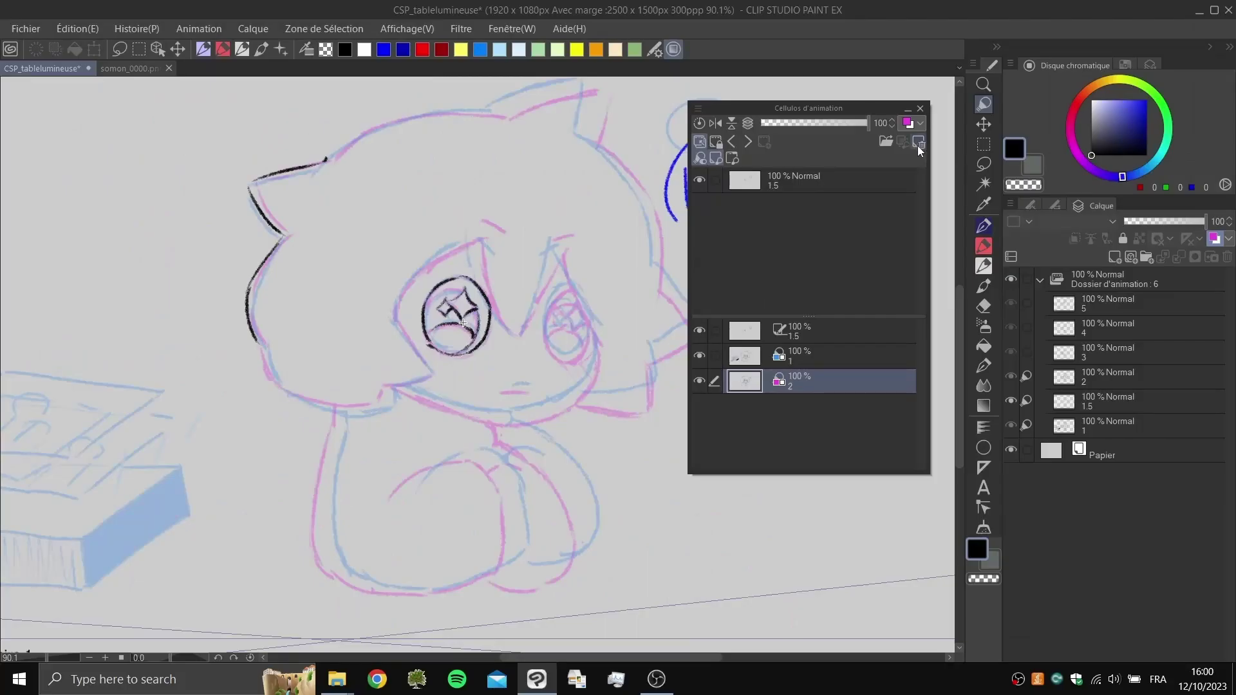
Step: Remove reference cels 2 and 1 from the light table of cel 1.5
click(918, 143)
click(917, 144)
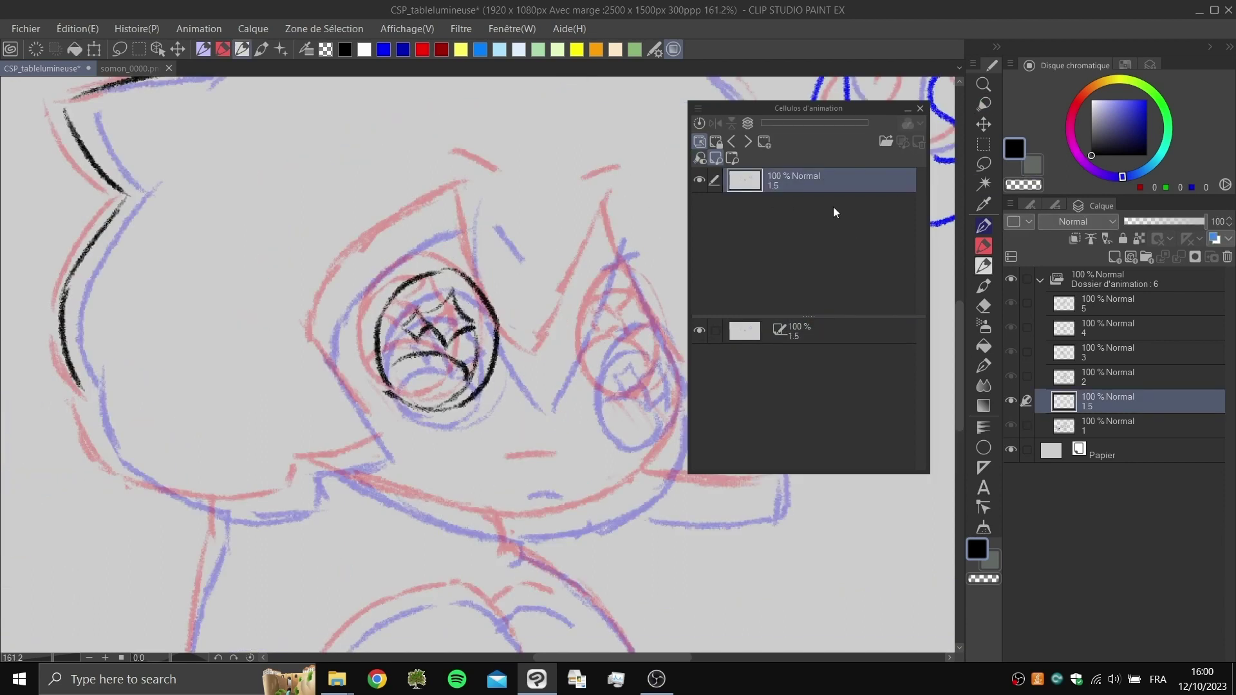
drag(488, 286, 468, 301)
Step: Step through cels 1, 1.5 and 2 on the timeline to examine how the palette follows the current cel
click(249, 525)
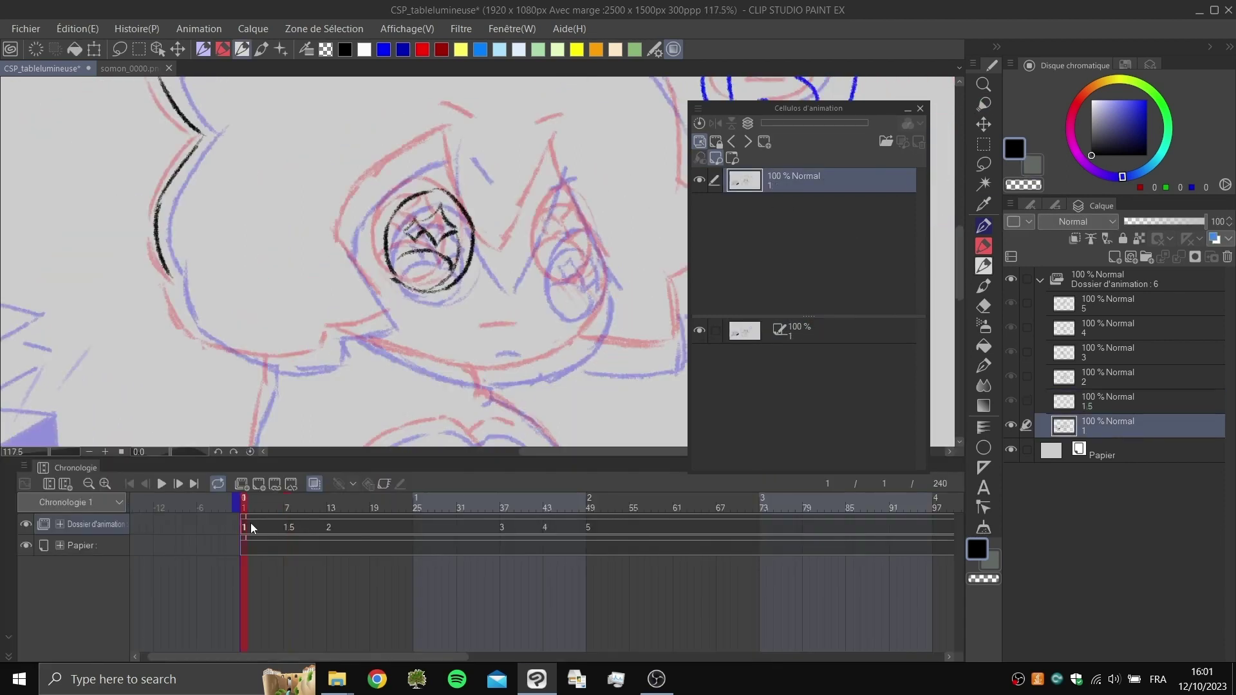
click(293, 531)
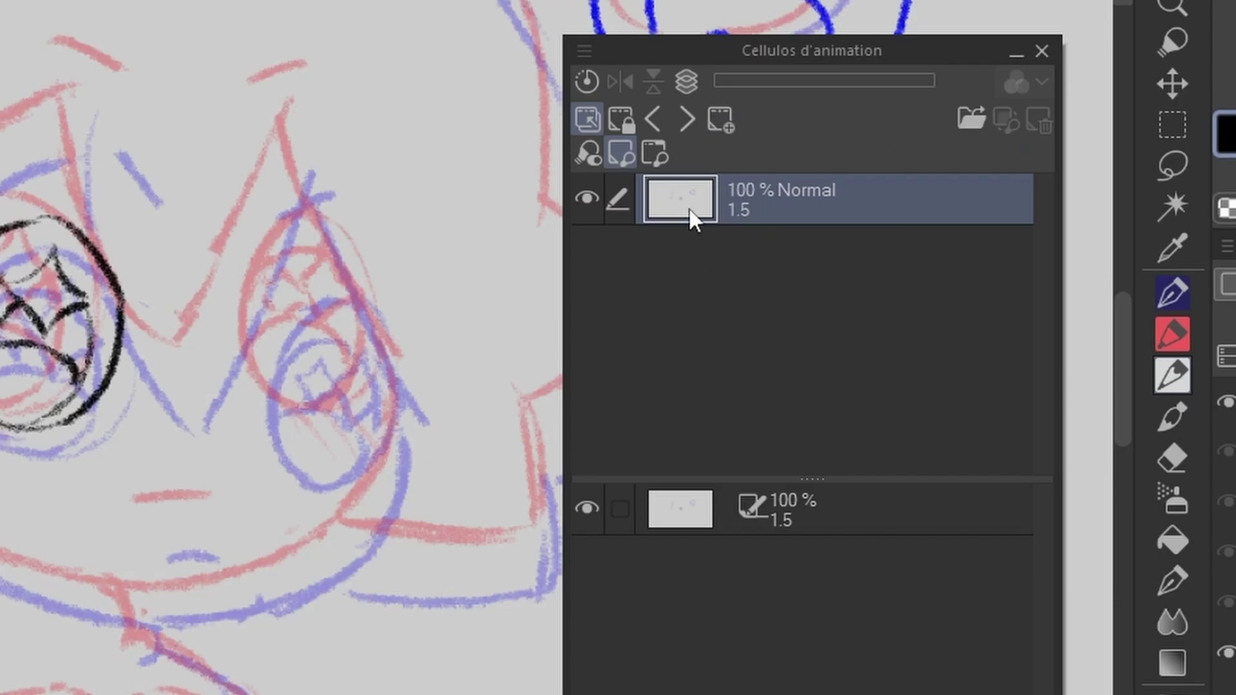
key(Left)
key(Right)
key(Right)
key(Left)
key(Left)
key(Right)
key(Right)
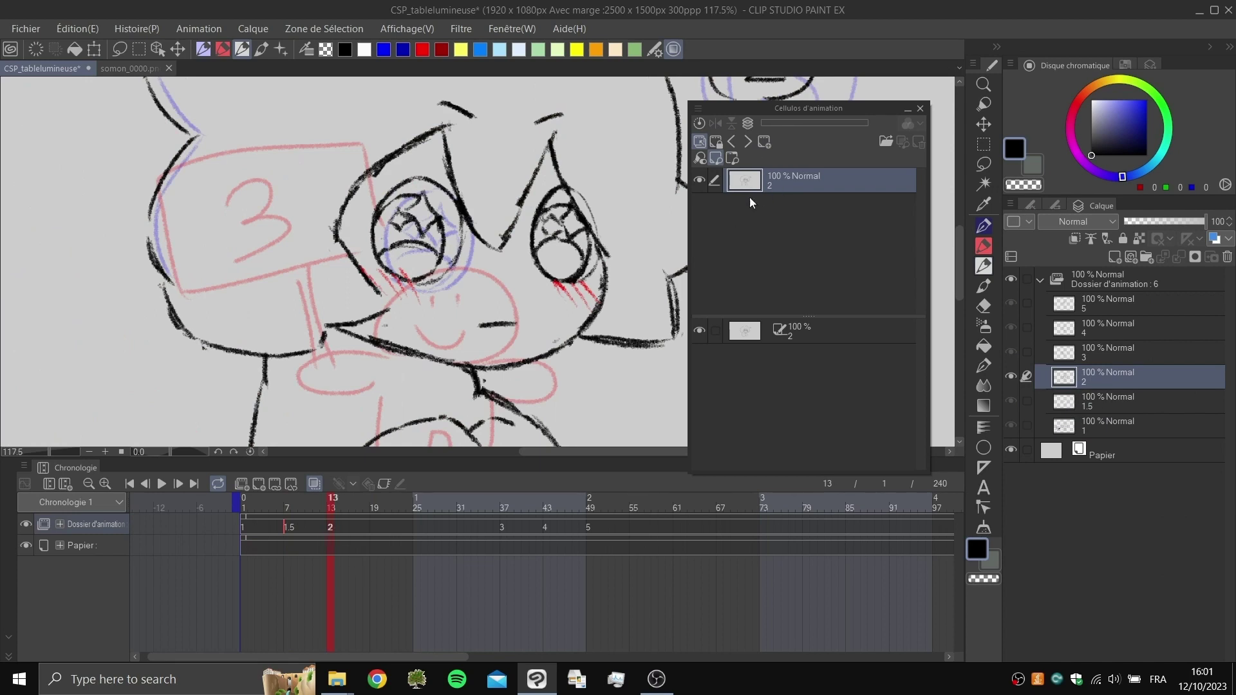
key(Left)
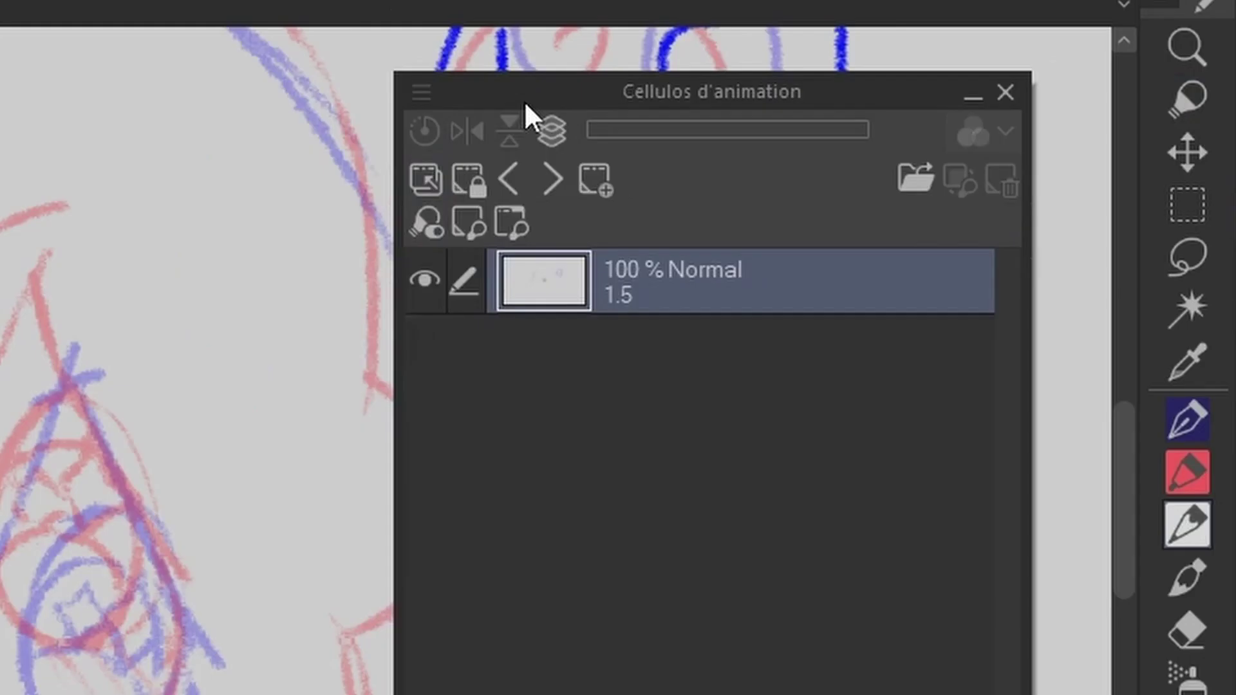
Step: Activate the light table for cel 1.5 and switch on its light table tool
drag(731, 105, 741, 97)
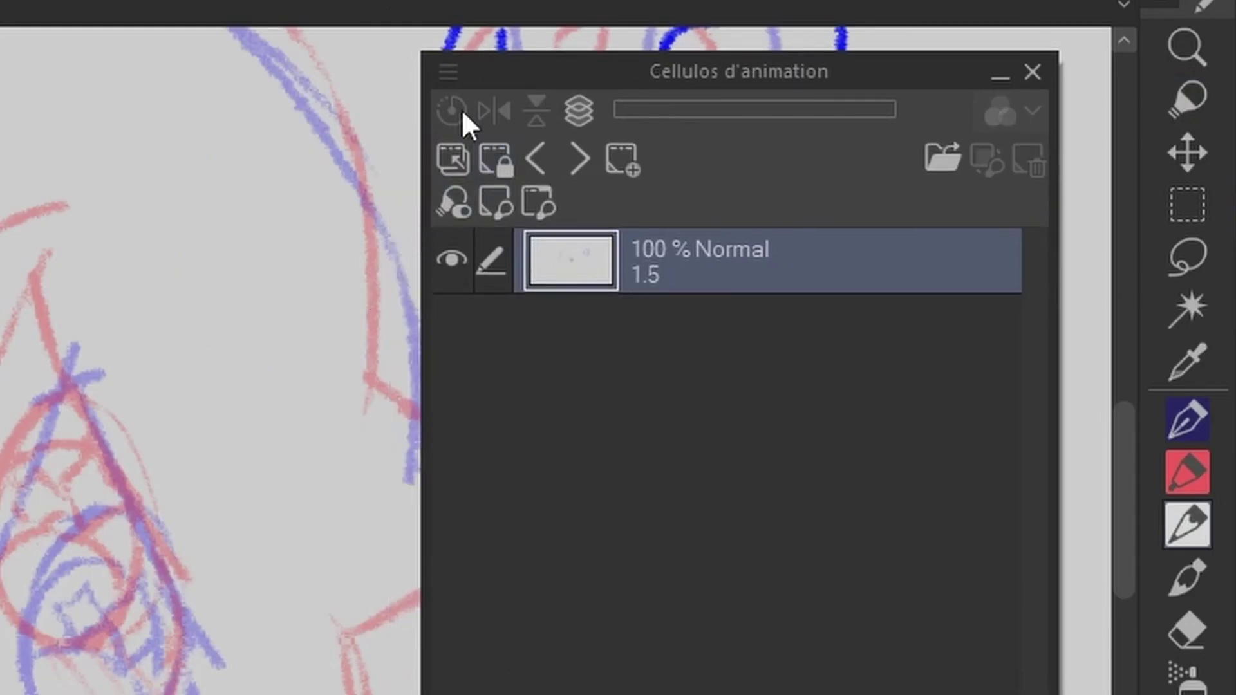
click(455, 160)
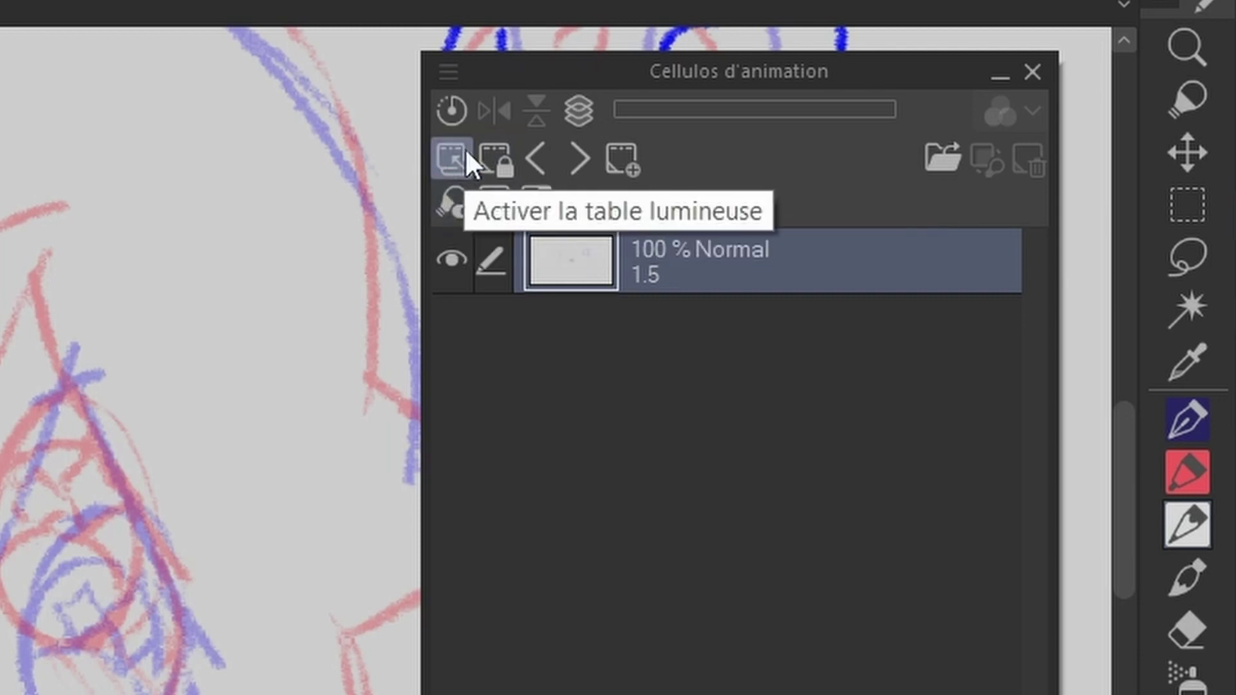
click(451, 206)
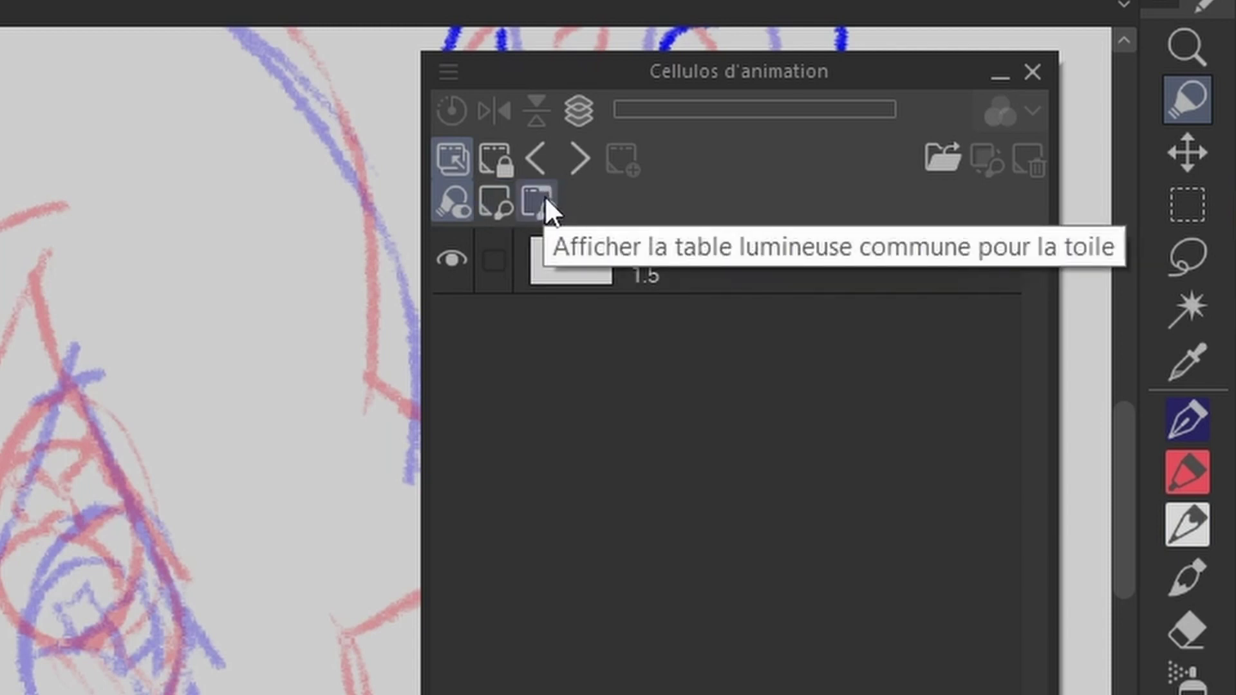
Step: Display the cel-specific light table of cel 1.5, toggling it off and on, and slightly enlarge its area
click(496, 202)
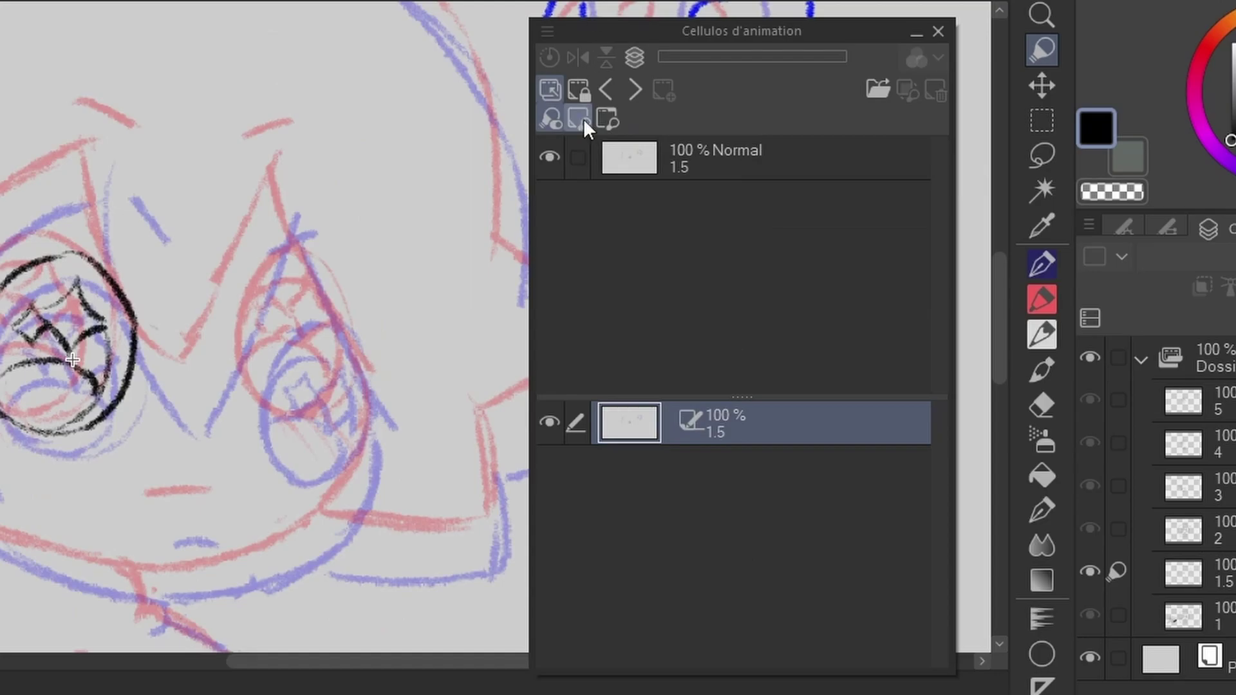
click(597, 125)
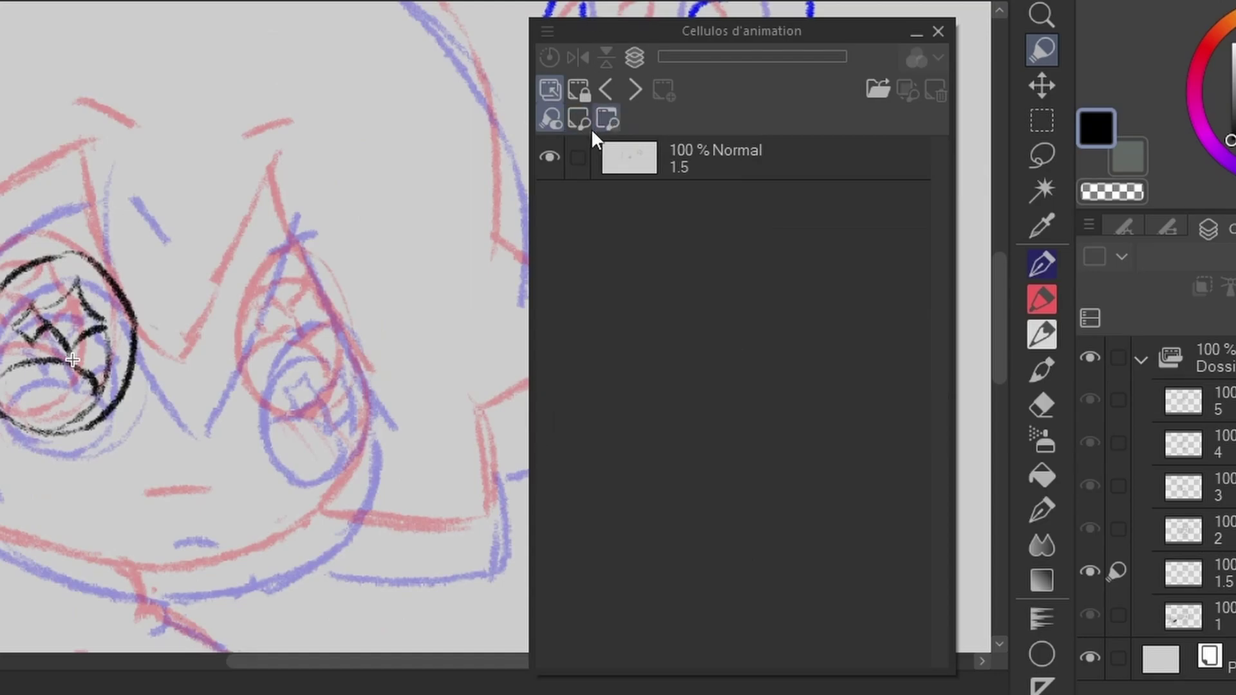
click(584, 124)
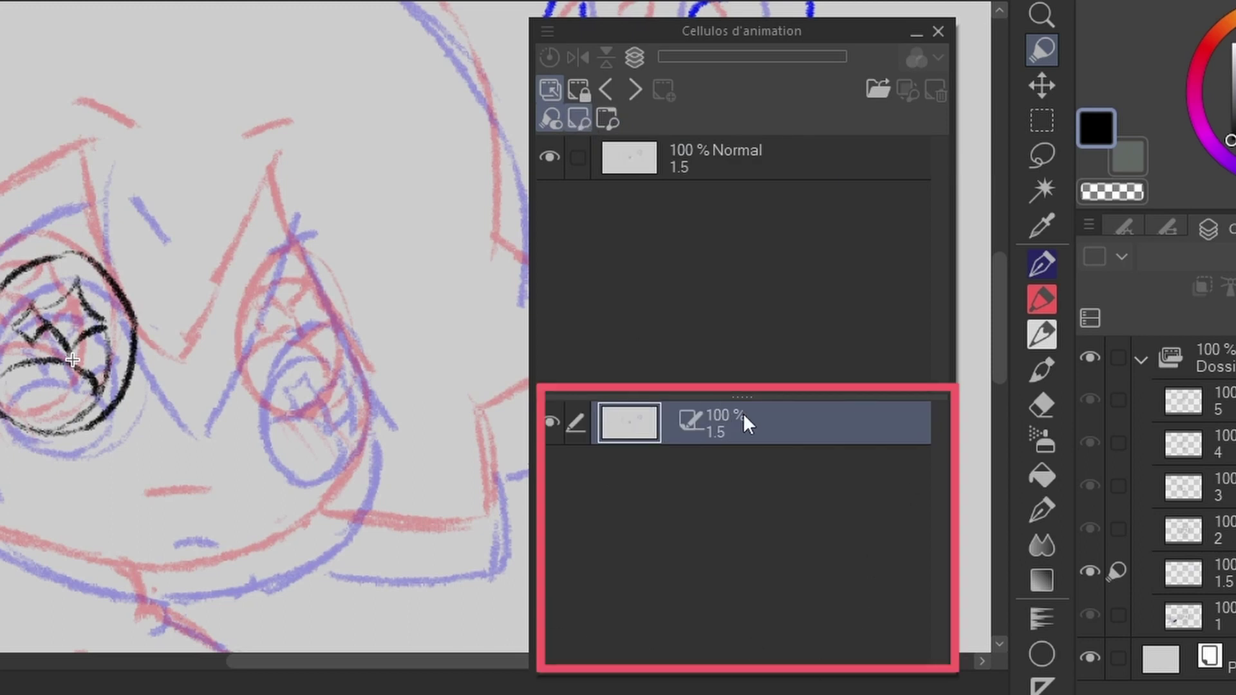
mouse_move(747, 394)
mouse_down()
mouse_move(736, 289)
mouse_move(745, 380)
mouse_up()
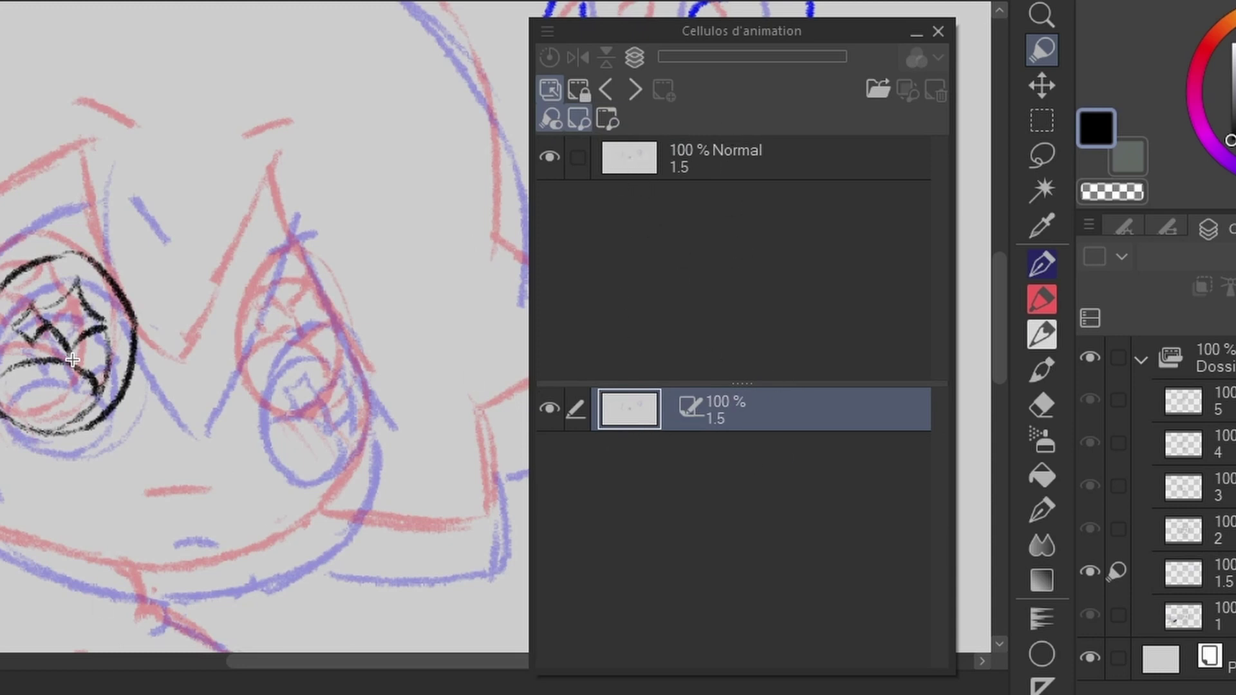
Step: Step forward through the cels to cel 4 and back to 1.5, examining each cel's own light table
key(Right)
key(Left)
key(Right)
key(Right)
key(Right)
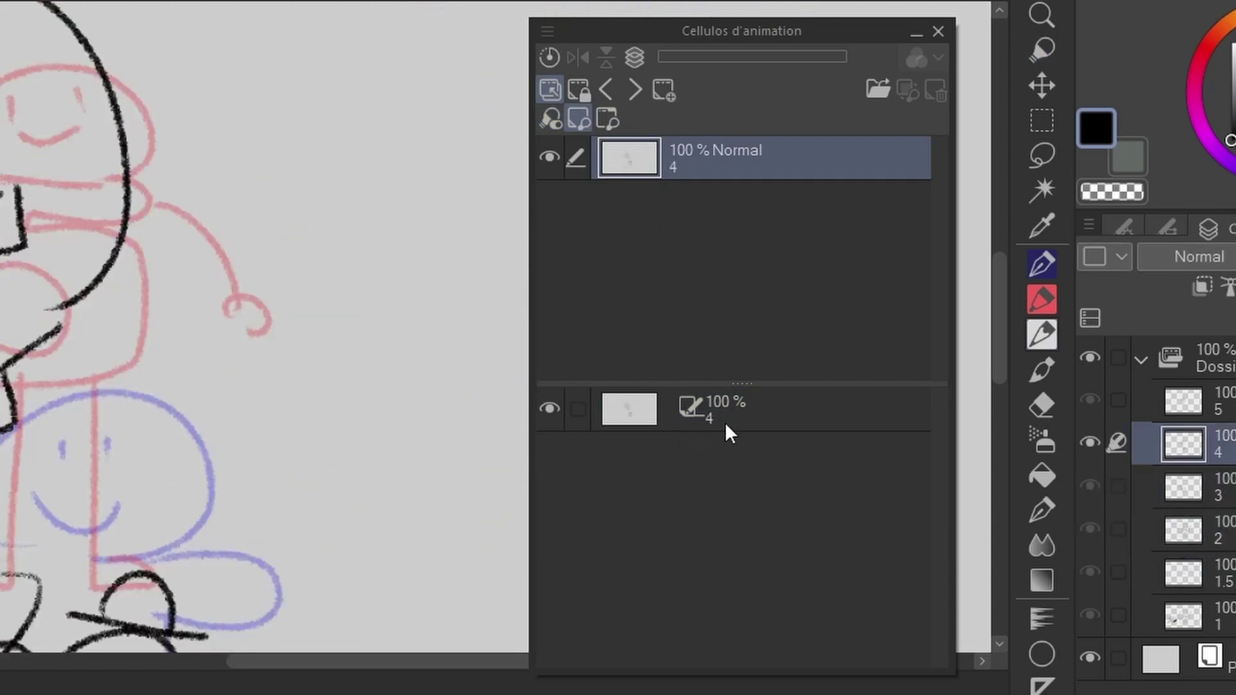
key(Left)
key(Left)
key(Left)
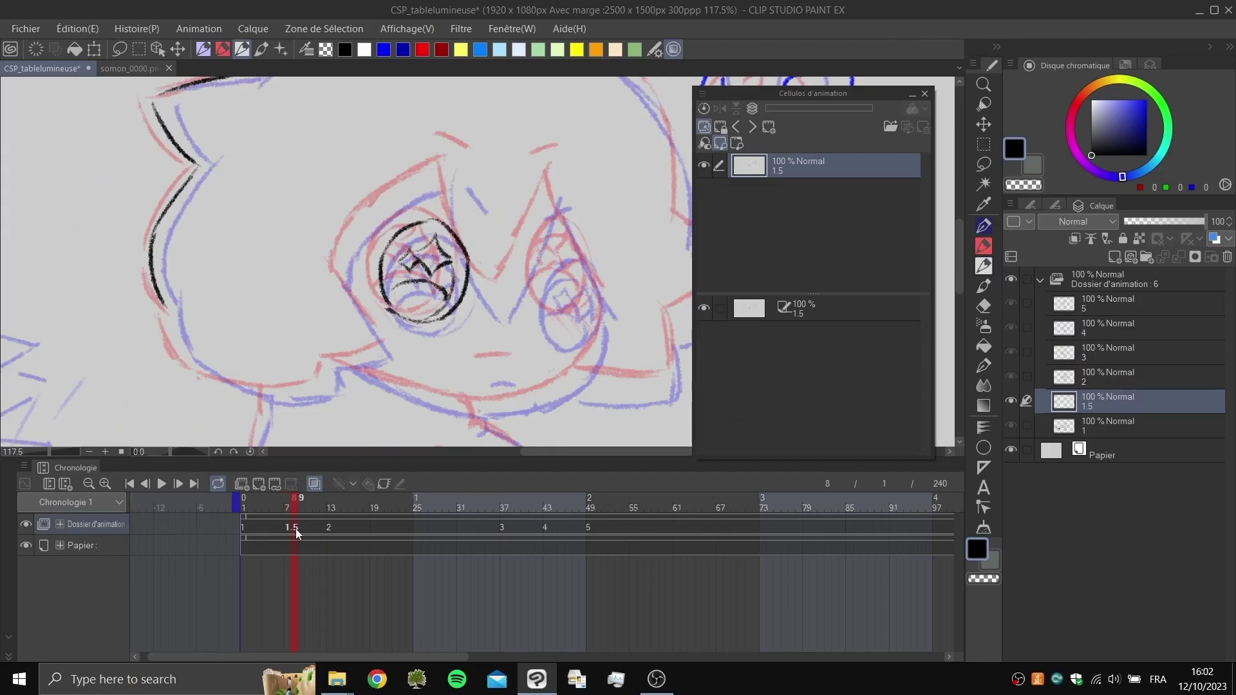
key(Left)
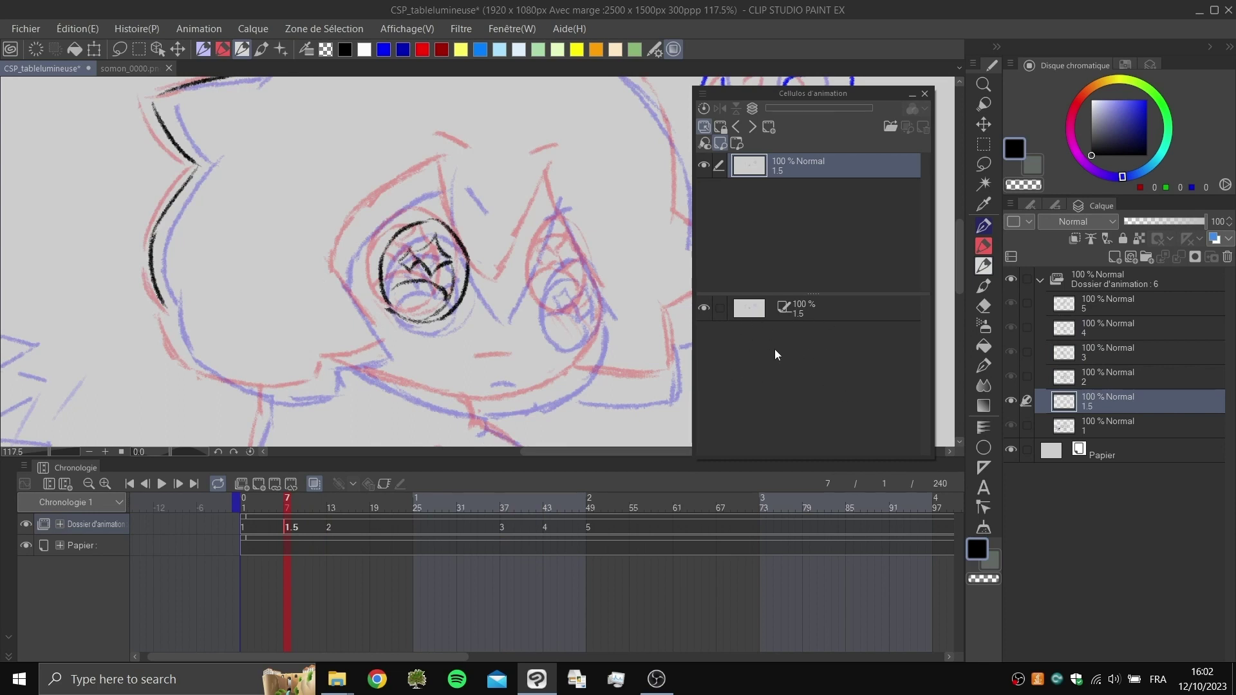
Step: Turn off the onion skin and flip between cel 1.5 and its neighbouring cels
scroll(508, 197, down, 5)
mouse_move(518, 204)
mouse_down()
mouse_move(462, 260)
mouse_move(447, 239)
mouse_up()
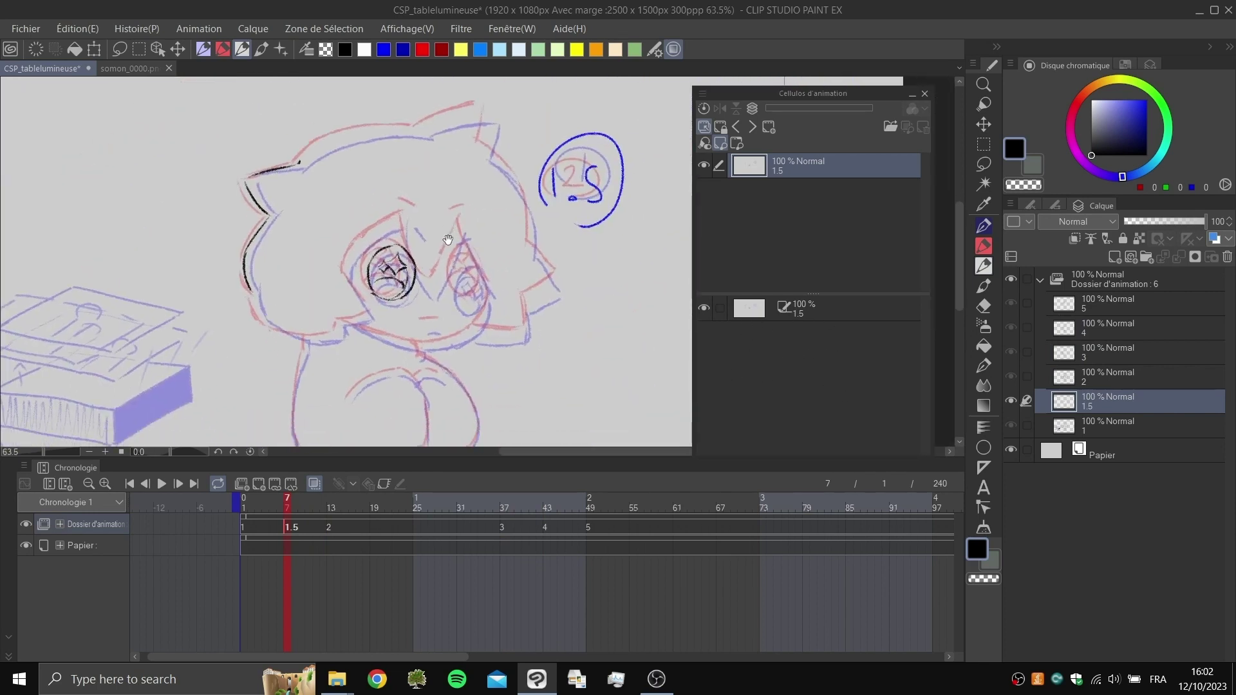
key(o)
key(Left)
key(Right)
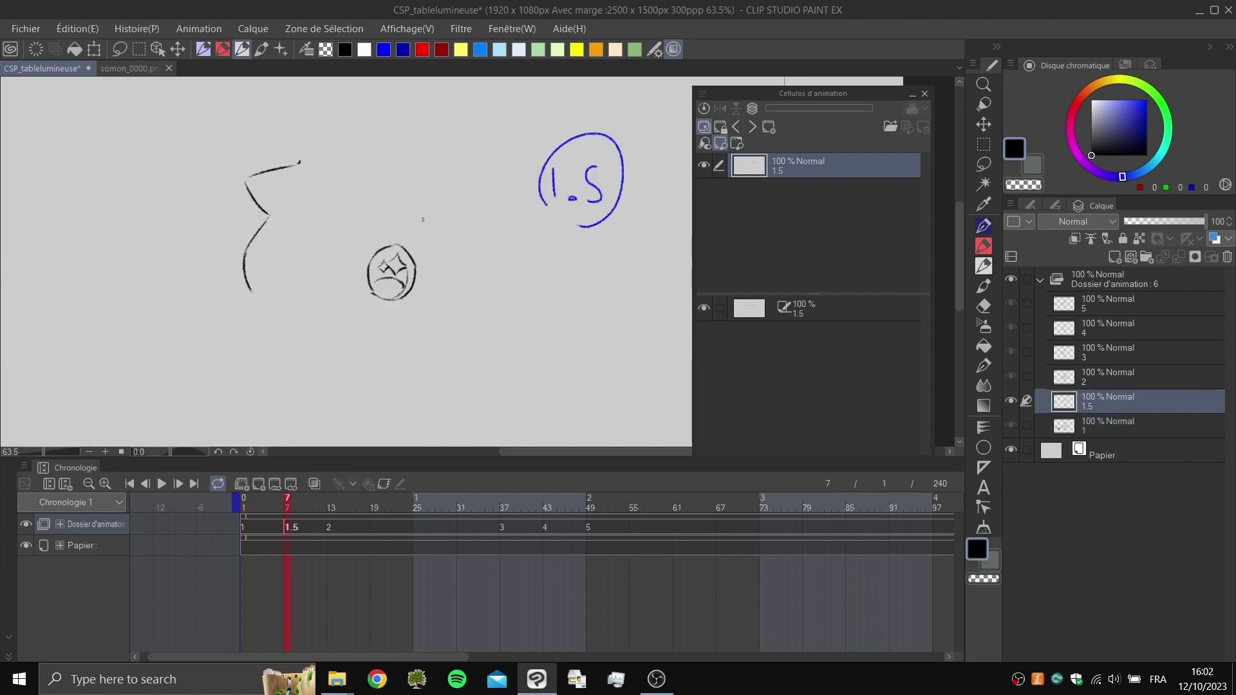
key(Right)
key(Left)
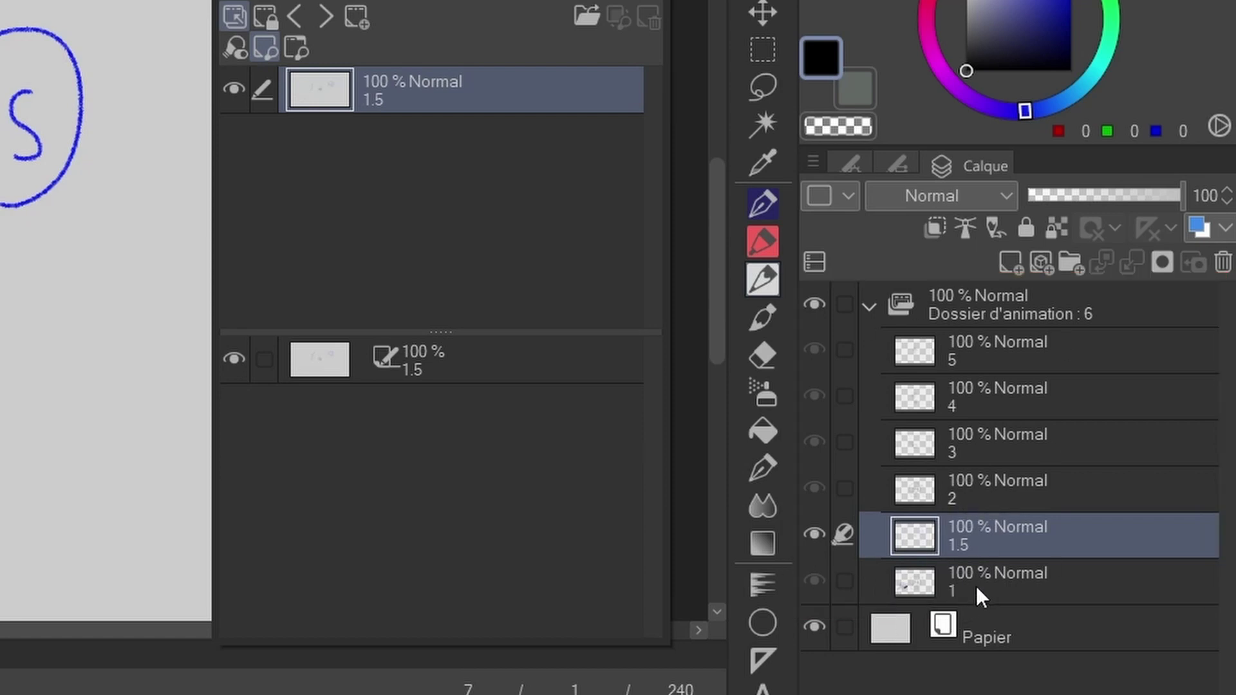
Step: Place cel 1 on the cel-specific light table of cel 1.5 and select it there
drag(974, 579, 415, 440)
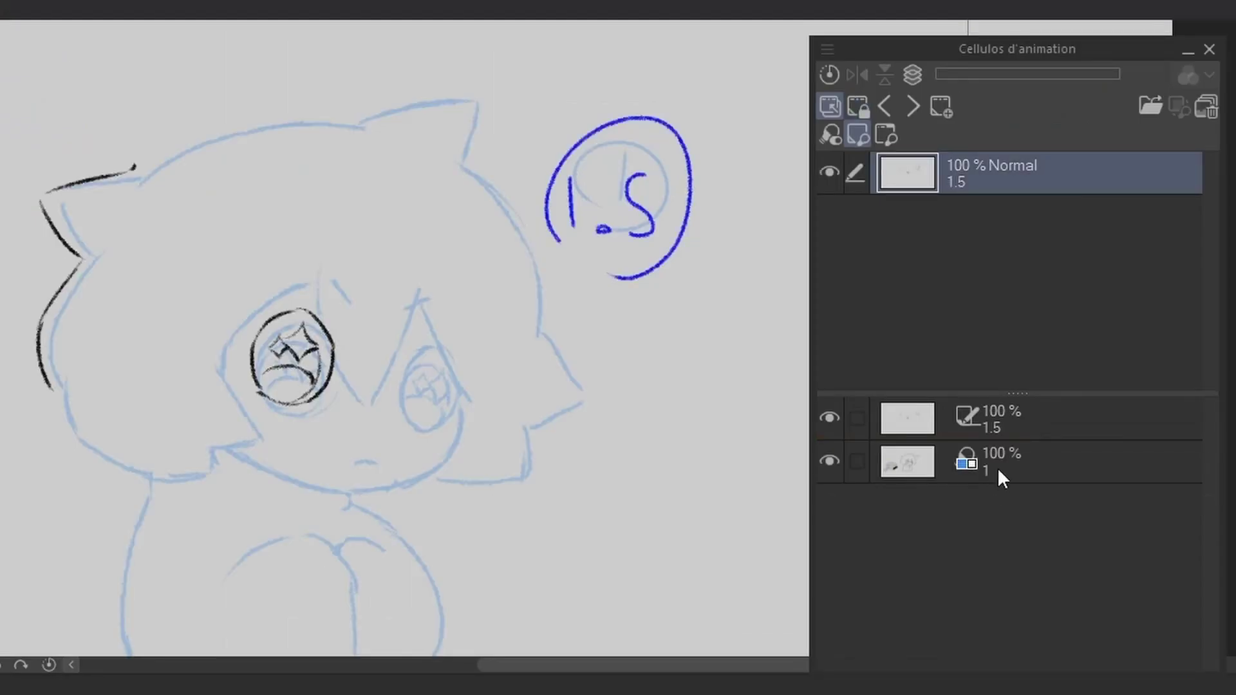
scroll(293, 354, up, 5)
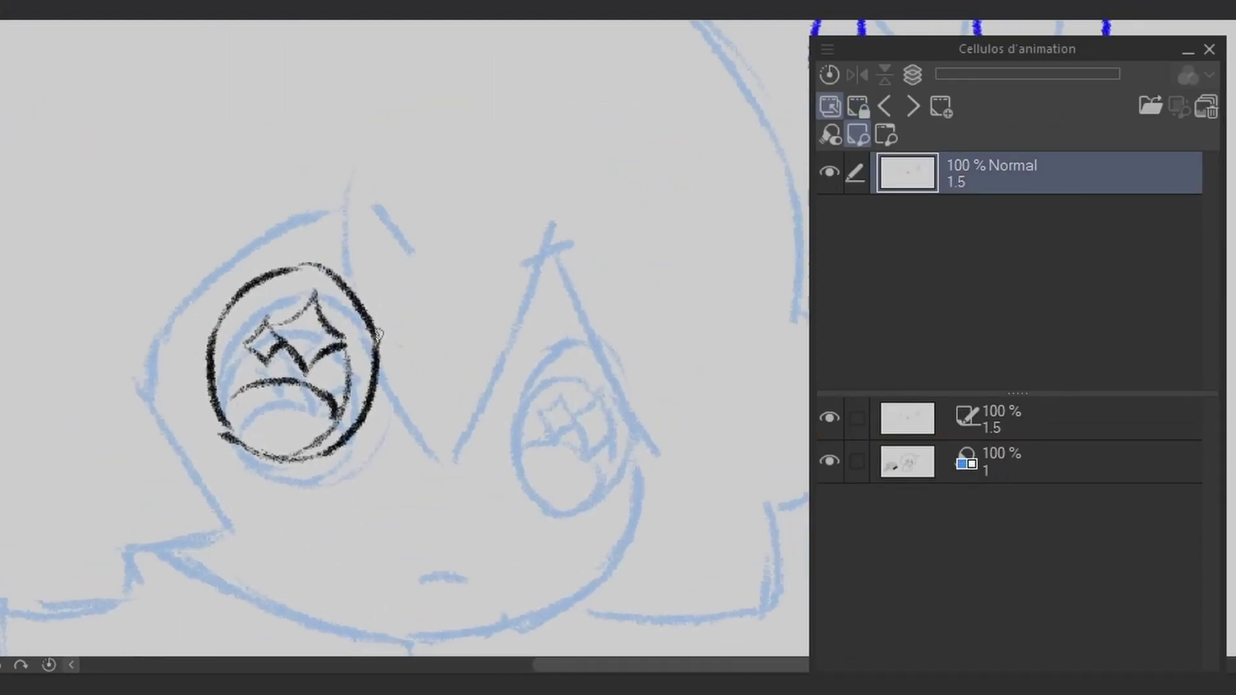
scroll(380, 334, down, 5)
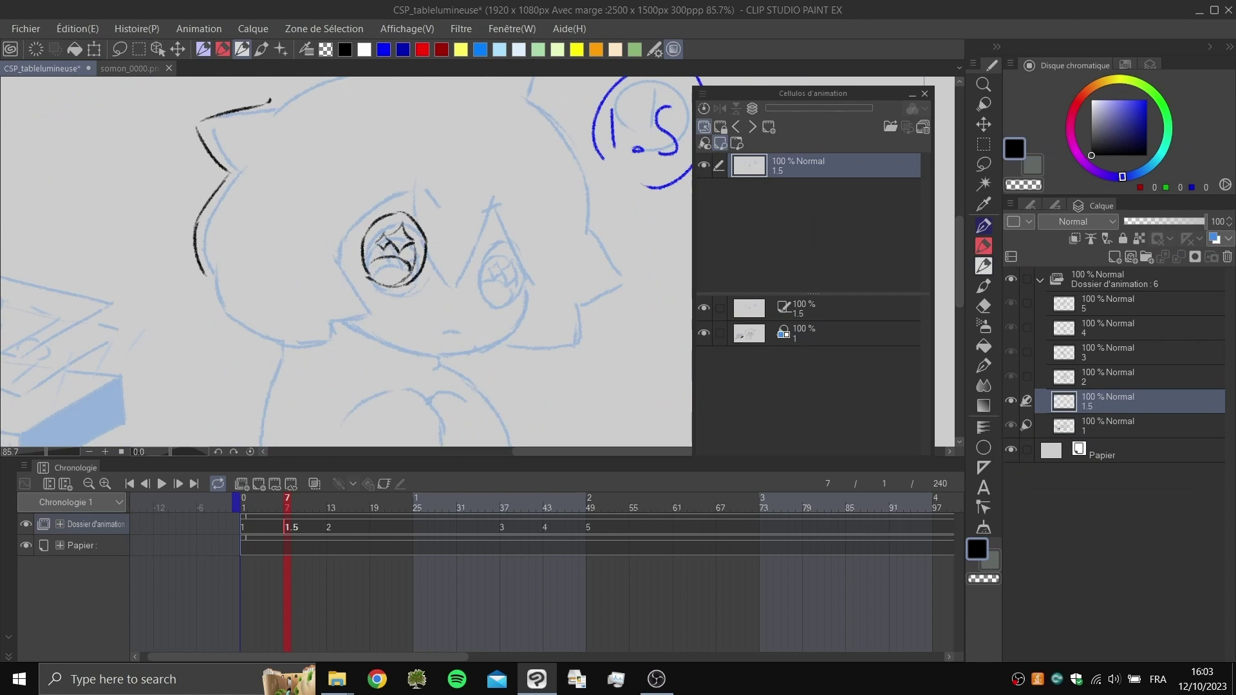
drag(422, 213, 440, 181)
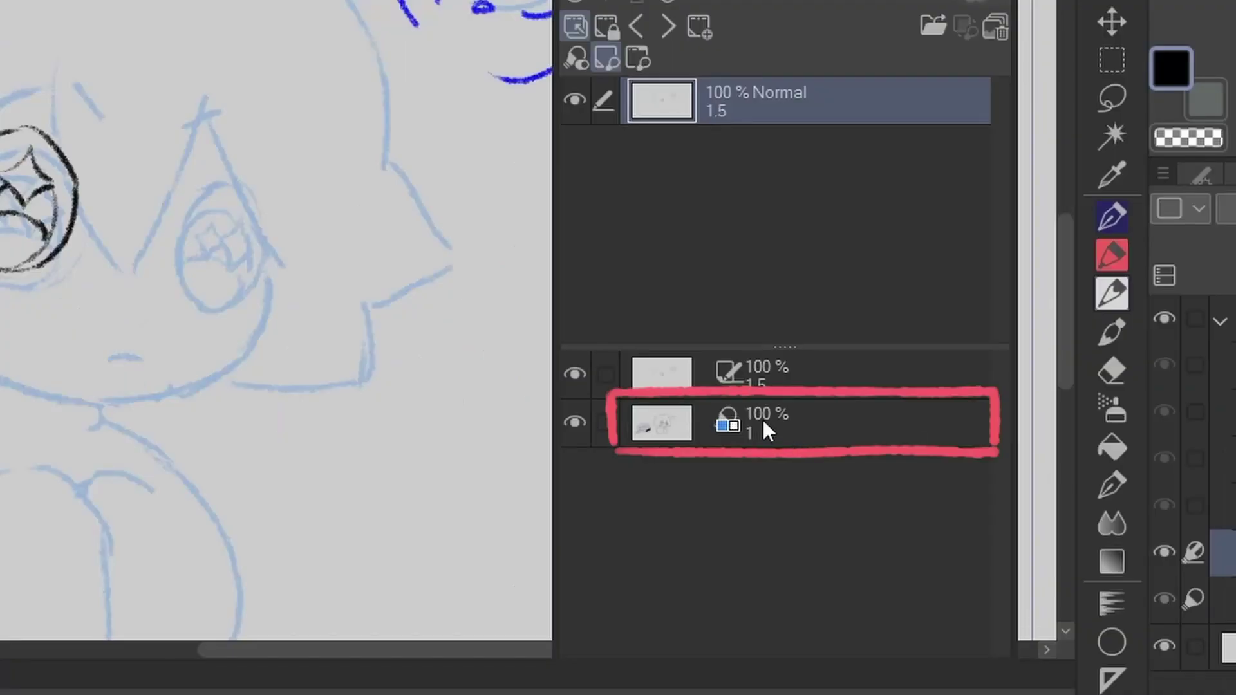
click(772, 415)
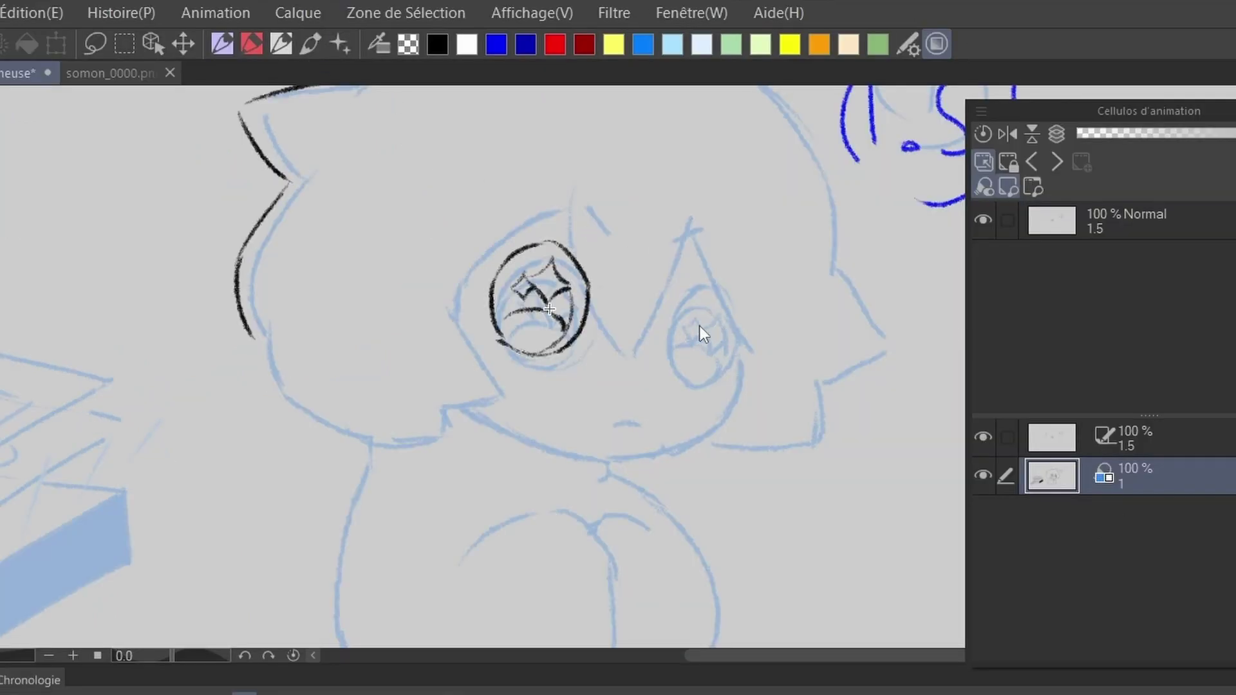
Step: Try moving and rotating the cel 1 reference over the canvas, and undo the changes to its placement
mouse_move(699, 326)
mouse_down()
mouse_move(666, 244)
mouse_move(632, 302)
mouse_move(759, 275)
mouse_move(698, 275)
mouse_move(690, 305)
mouse_move(703, 287)
mouse_up()
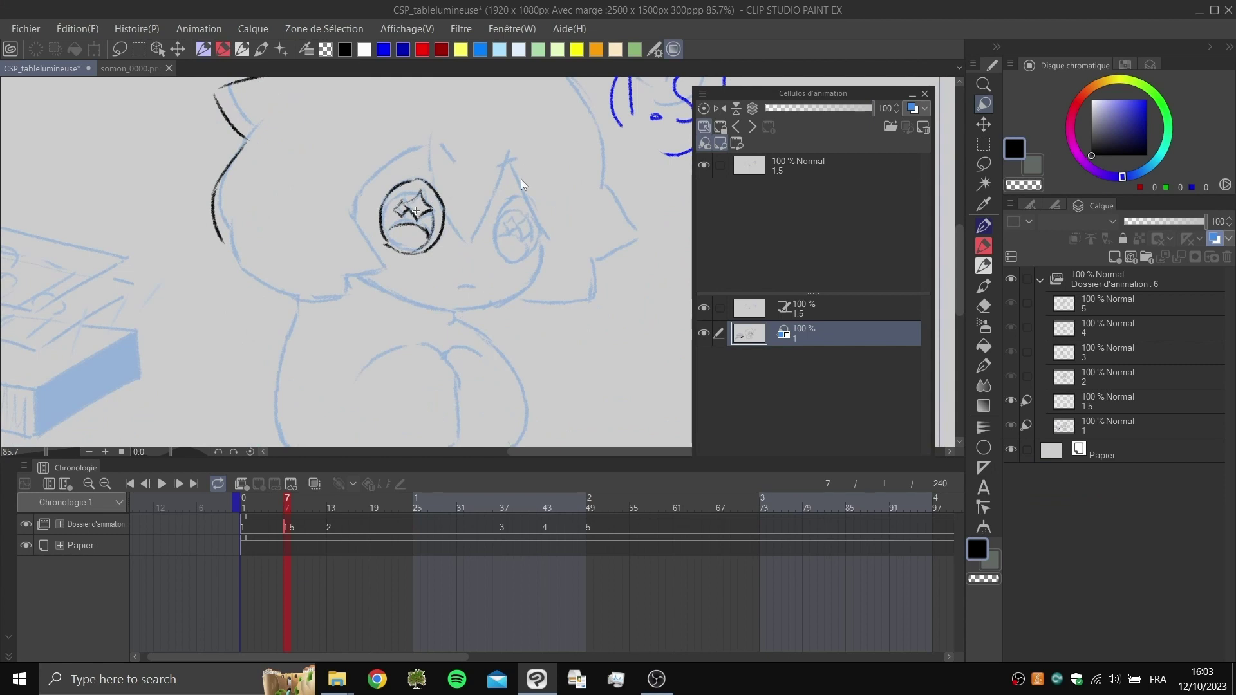
mouse_move(579, 242)
mouse_down()
mouse_move(589, 225)
mouse_move(580, 273)
mouse_move(593, 176)
mouse_move(609, 254)
mouse_up()
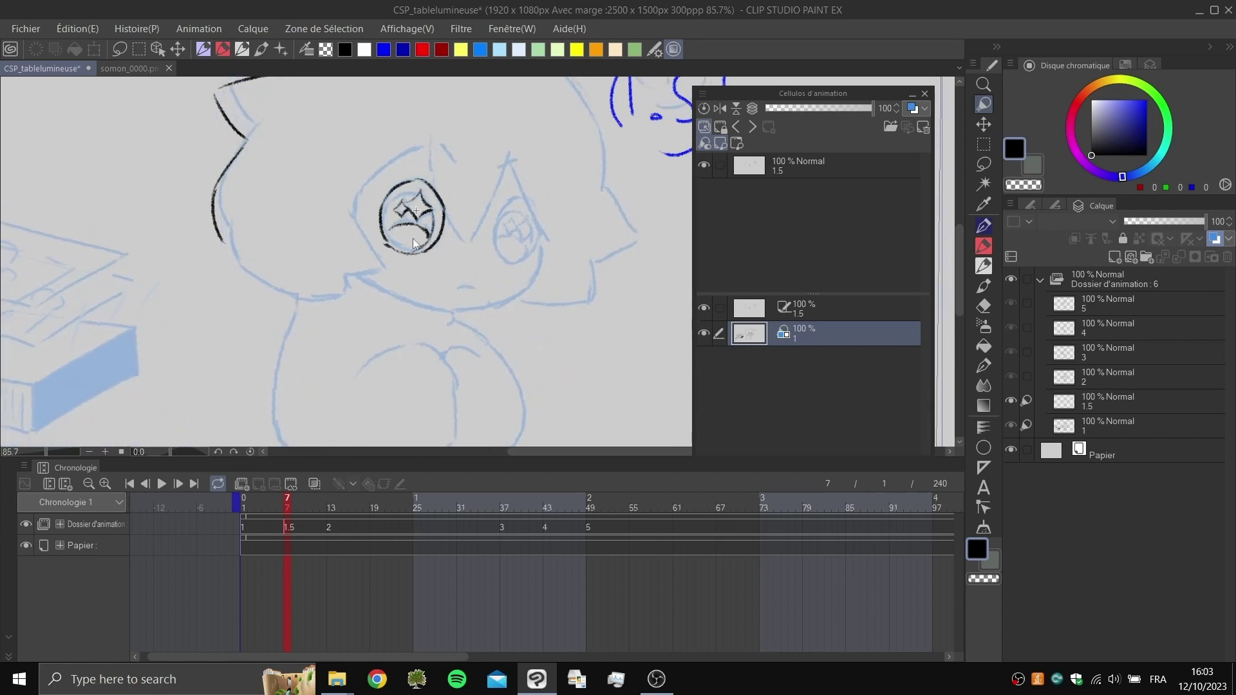
scroll(409, 216, up, 6)
scroll(432, 199, down, 5)
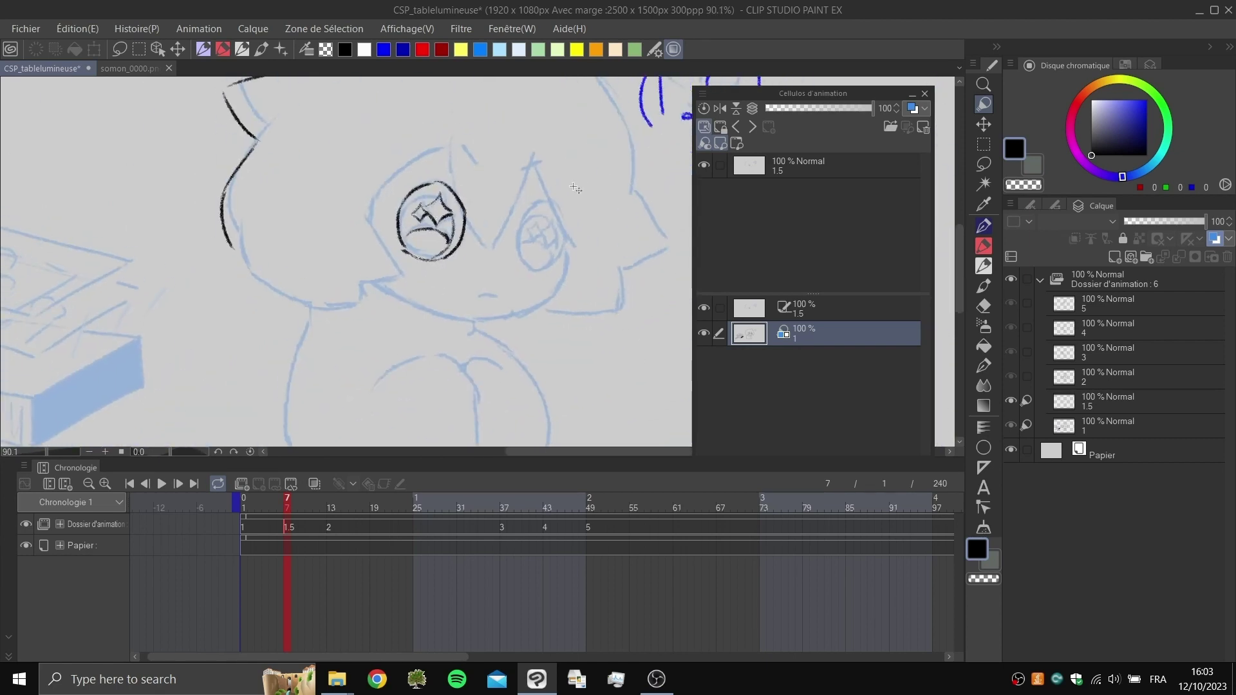
mouse_move(517, 289)
mouse_down()
mouse_move(612, 271)
mouse_move(495, 235)
mouse_up()
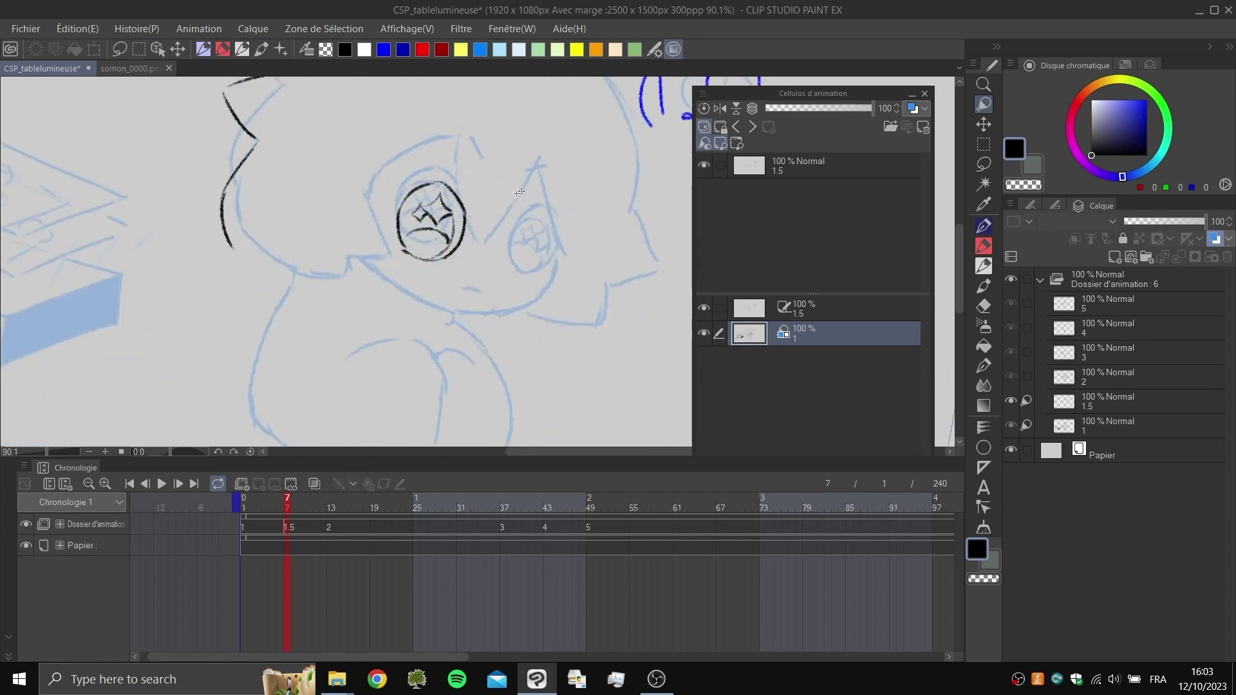
mouse_move(474, 282)
mouse_down()
mouse_move(640, 284)
mouse_move(320, 279)
mouse_move(505, 334)
mouse_up()
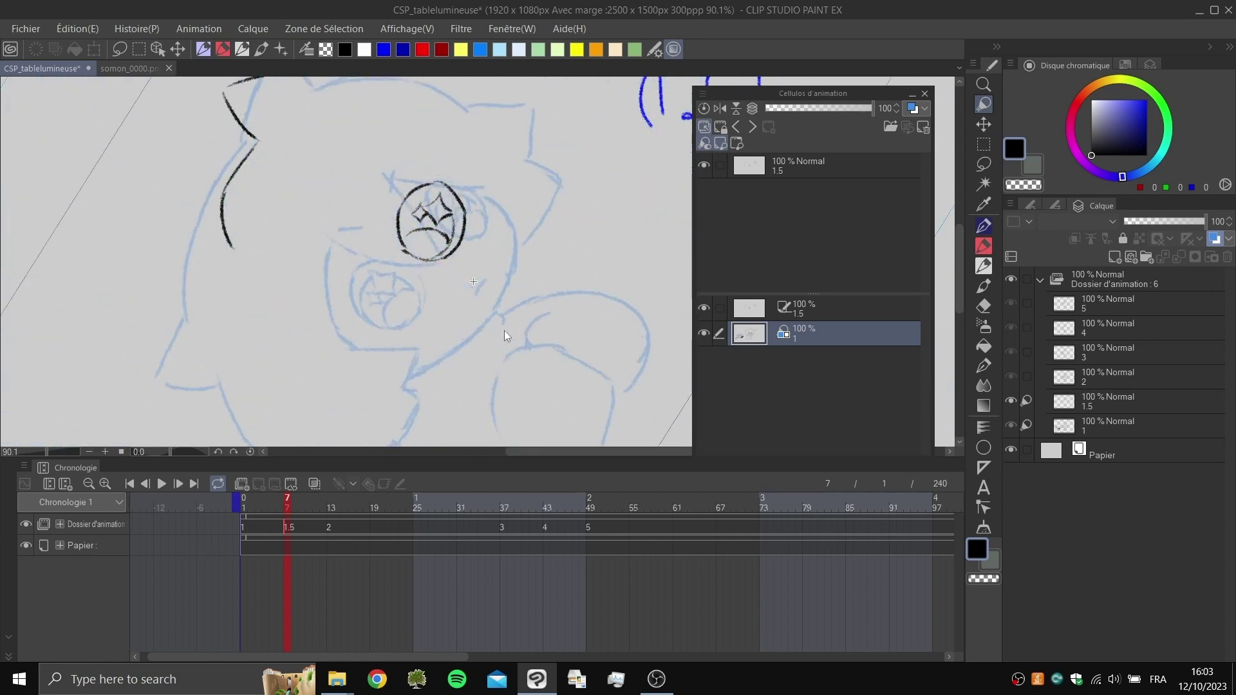
drag(563, 288, 490, 269)
mouse_move(542, 326)
mouse_down()
mouse_move(337, 367)
mouse_move(572, 289)
mouse_move(566, 322)
mouse_move(527, 302)
mouse_move(482, 356)
mouse_move(507, 210)
mouse_up()
key(ctrl+z)
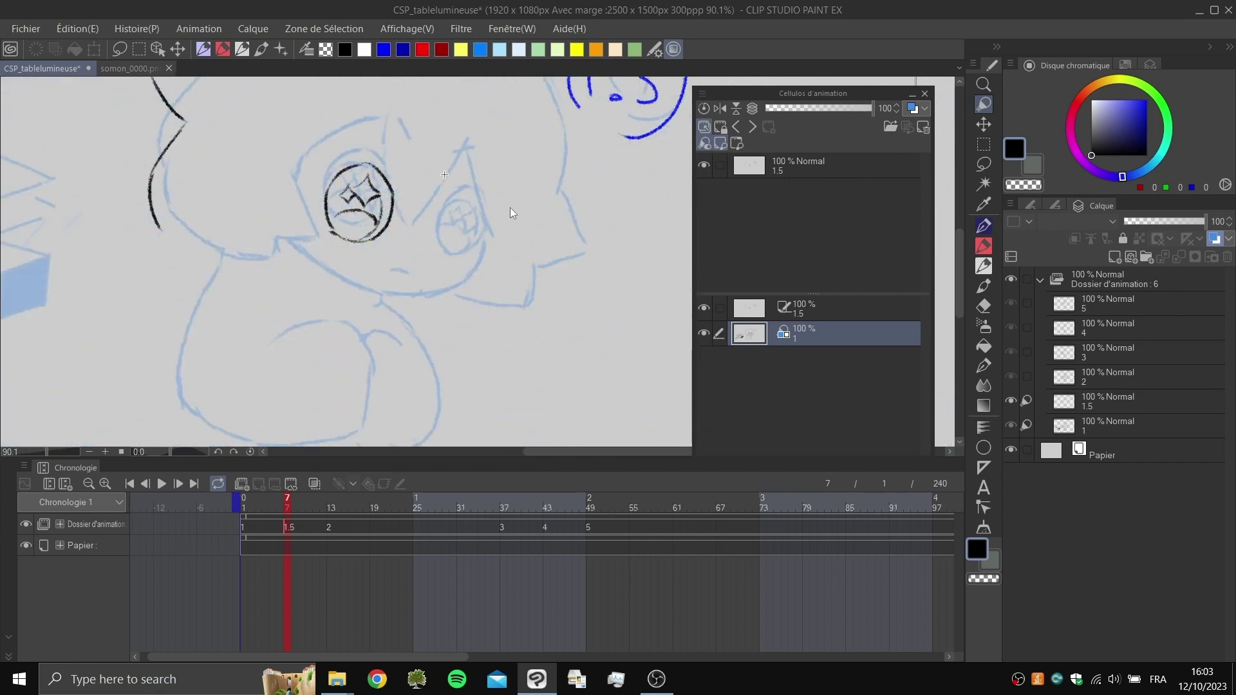
key(ctrl+z)
Step: Add cel 2 to the cel-specific light table of cel 1.5, below cel 1
click(815, 312)
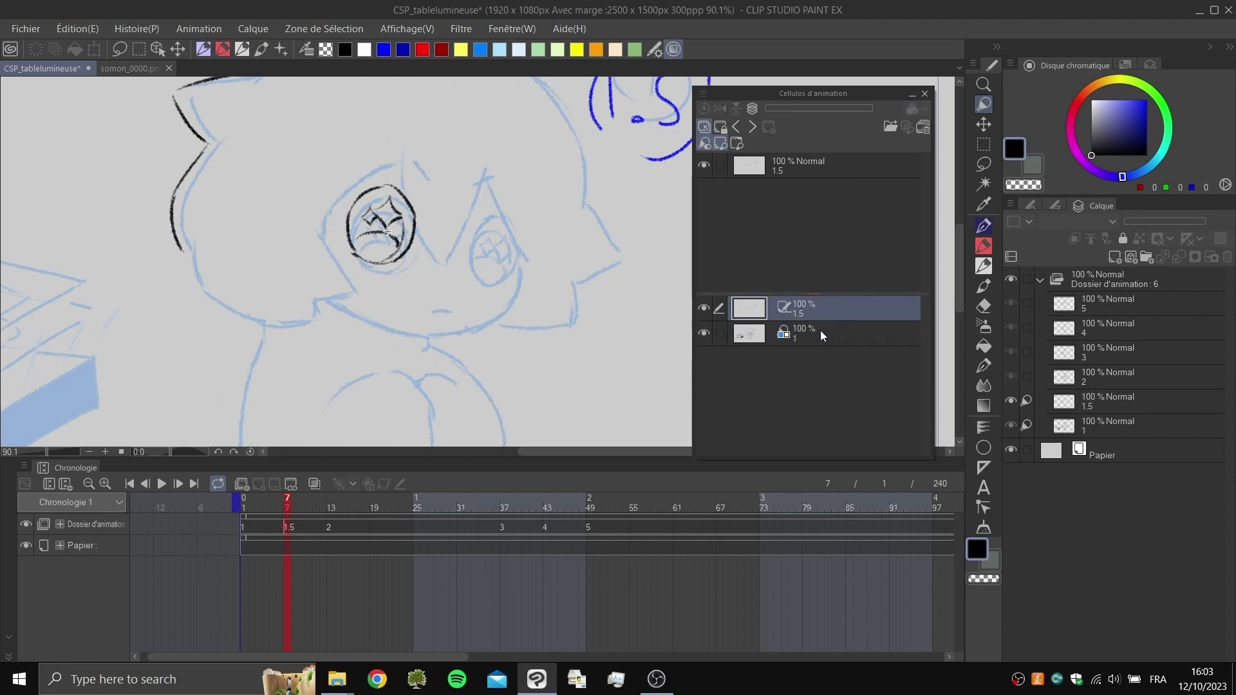
click(816, 330)
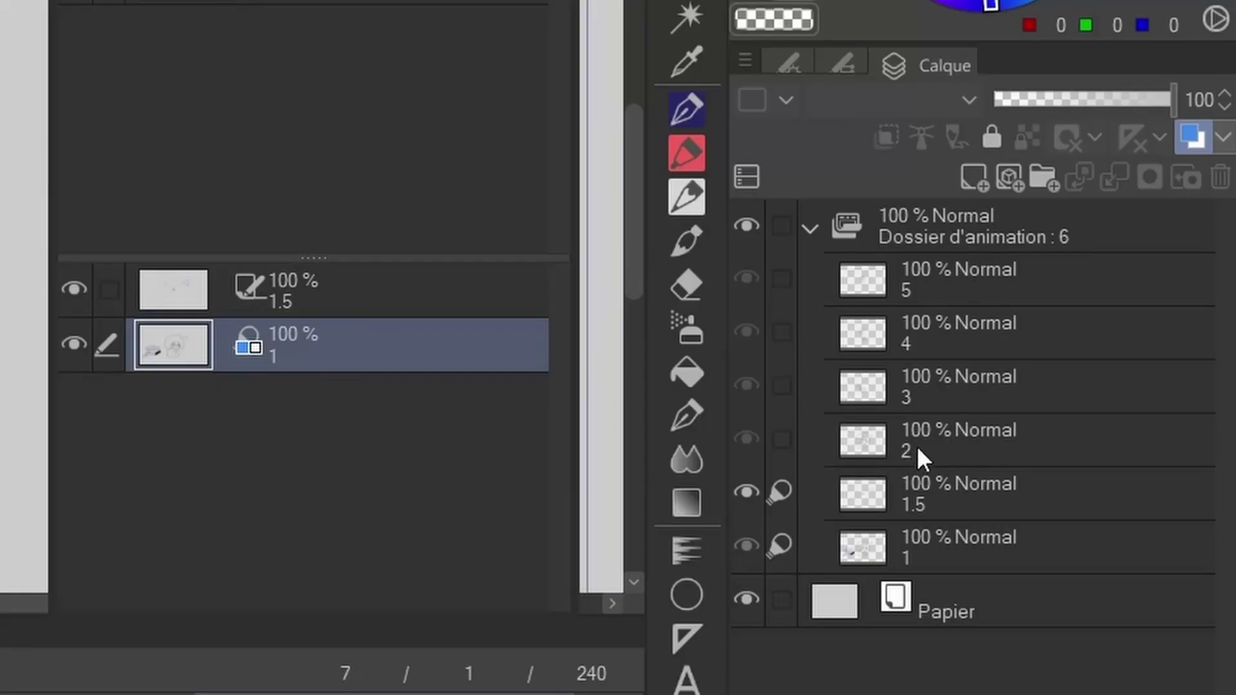
drag(1088, 383, 878, 367)
drag(459, 425, 317, 413)
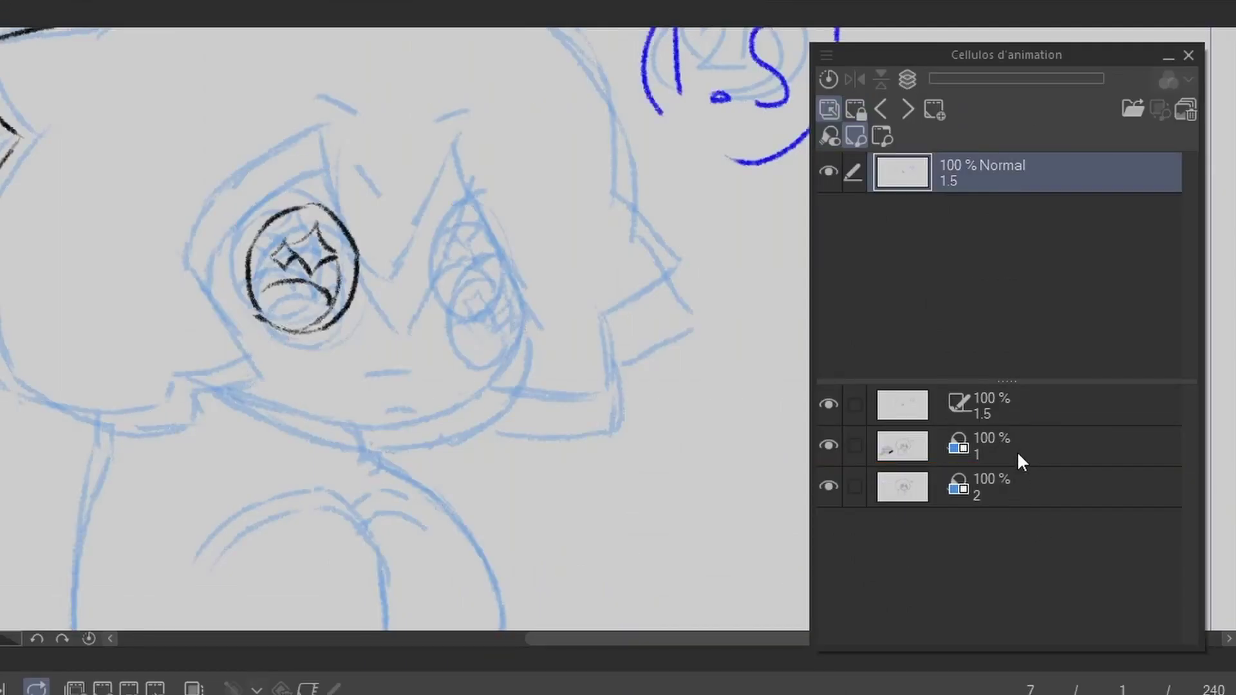
click(331, 351)
Step: Change the layer colour of light table cel 2 to magenta (H 308, S 74, V 93)
click(963, 483)
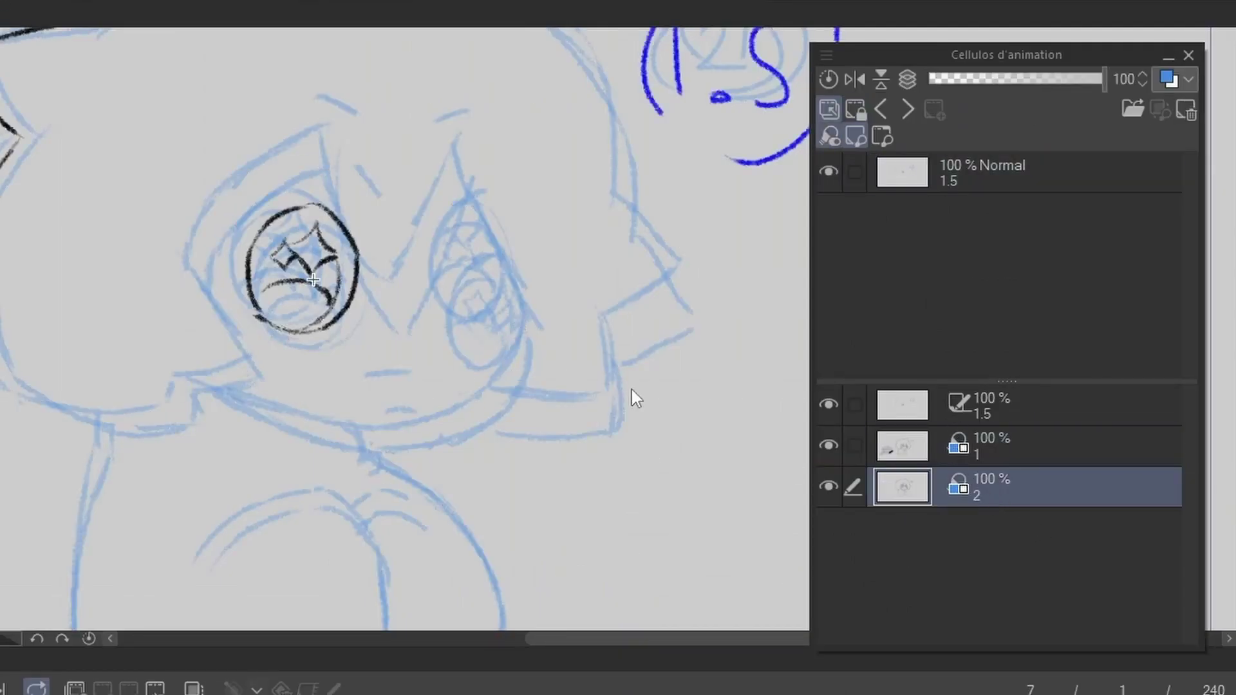
click(1014, 435)
click(1008, 488)
click(1010, 454)
click(1009, 483)
click(1188, 76)
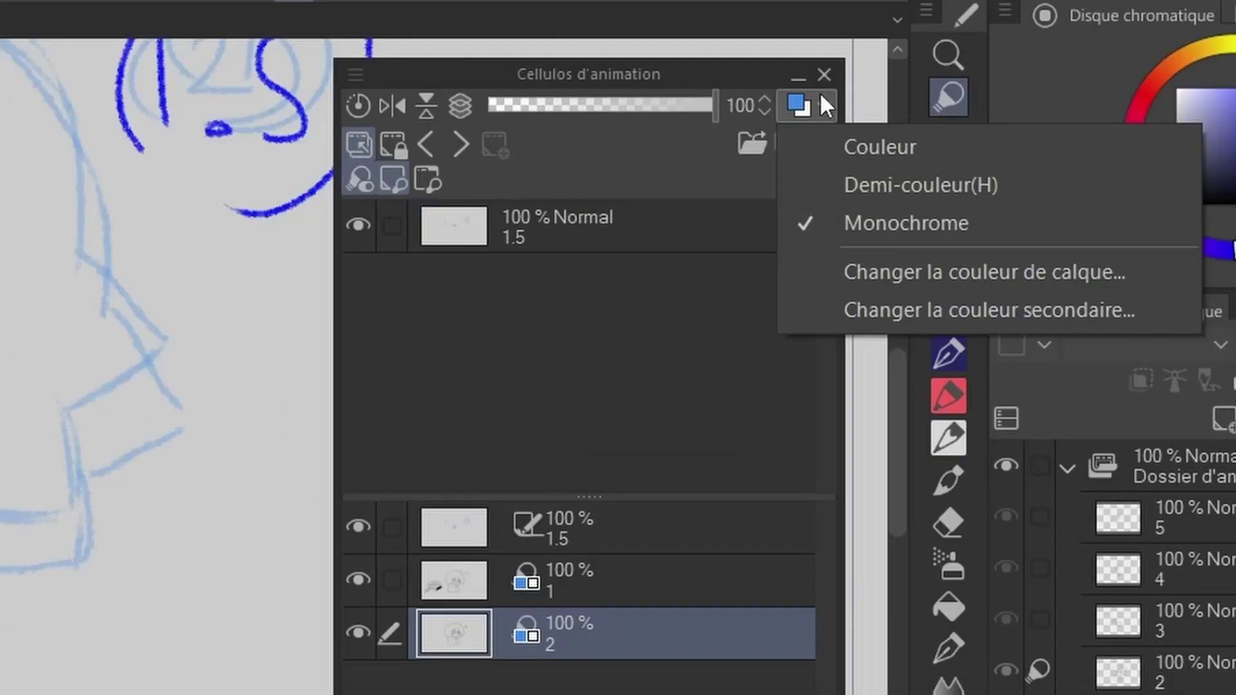
click(892, 280)
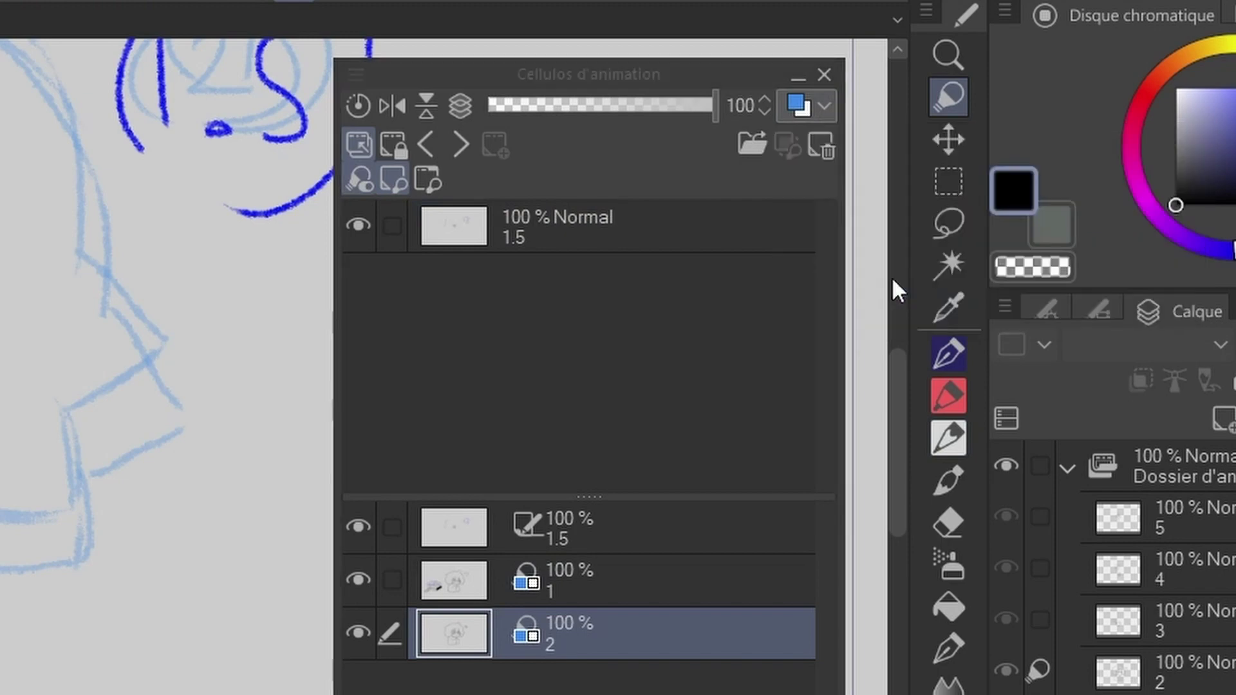
click(894, 548)
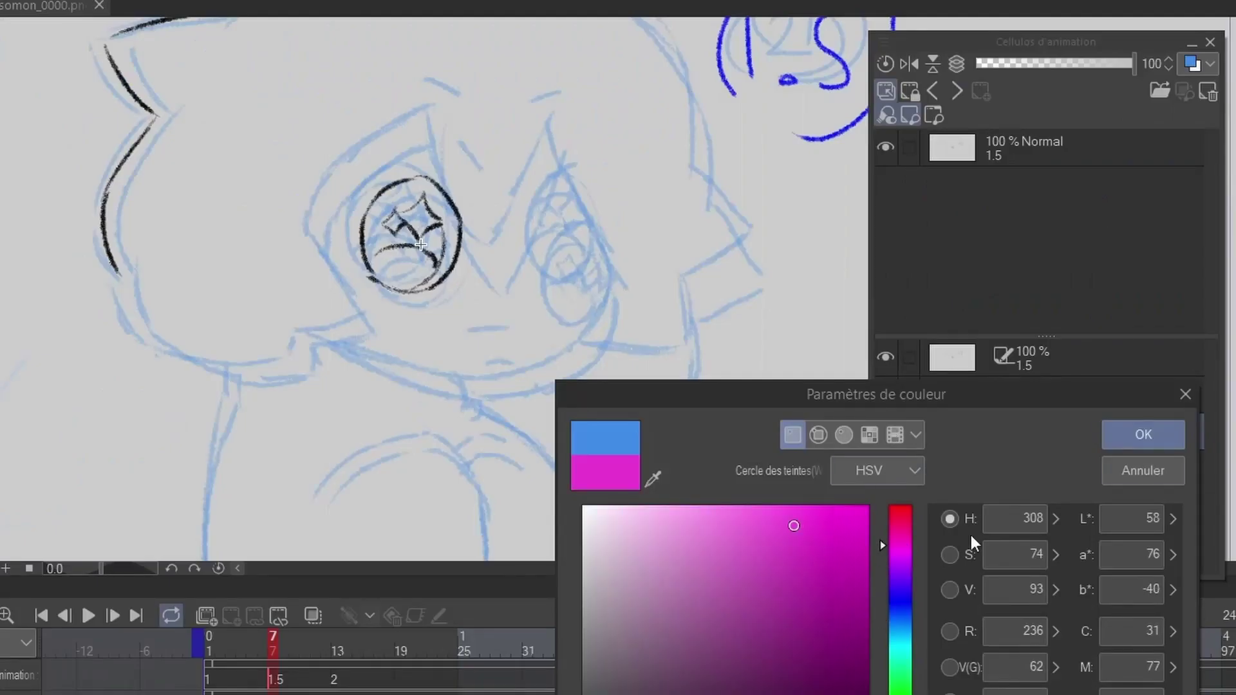
click(1140, 434)
Step: Select cels 1.5, 1 and 2 in turn on the light table to compare the reference colours
click(1057, 392)
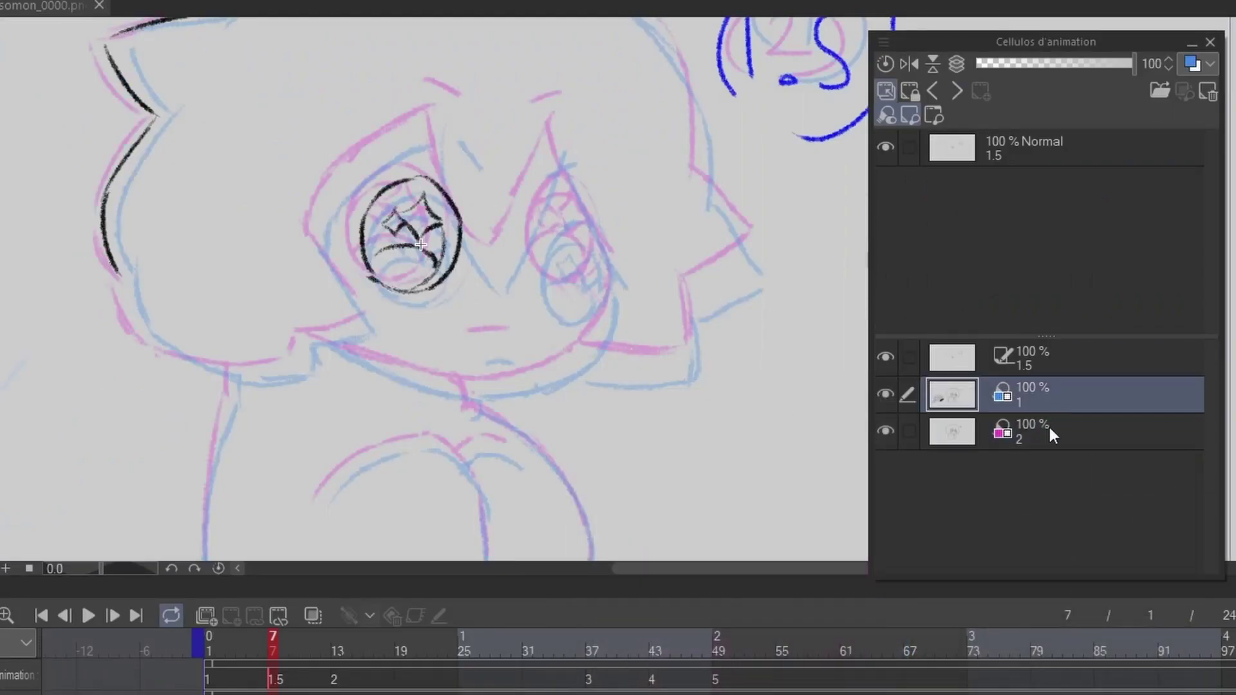
click(1050, 426)
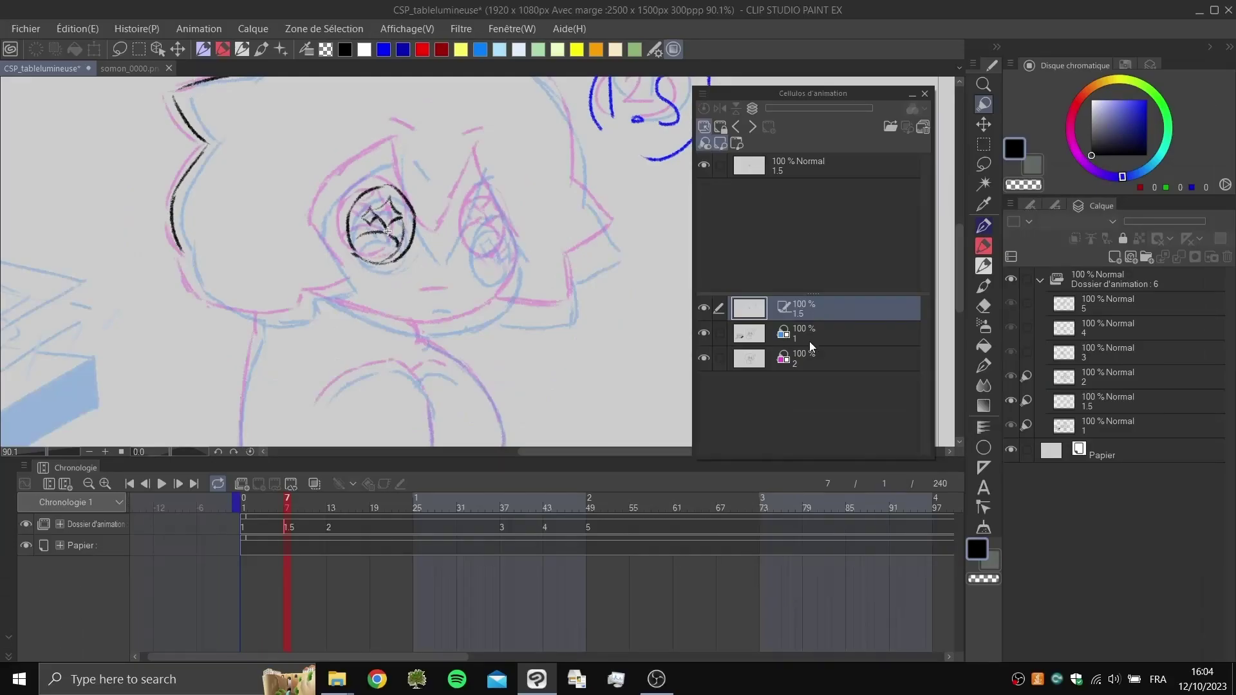
click(814, 358)
click(818, 341)
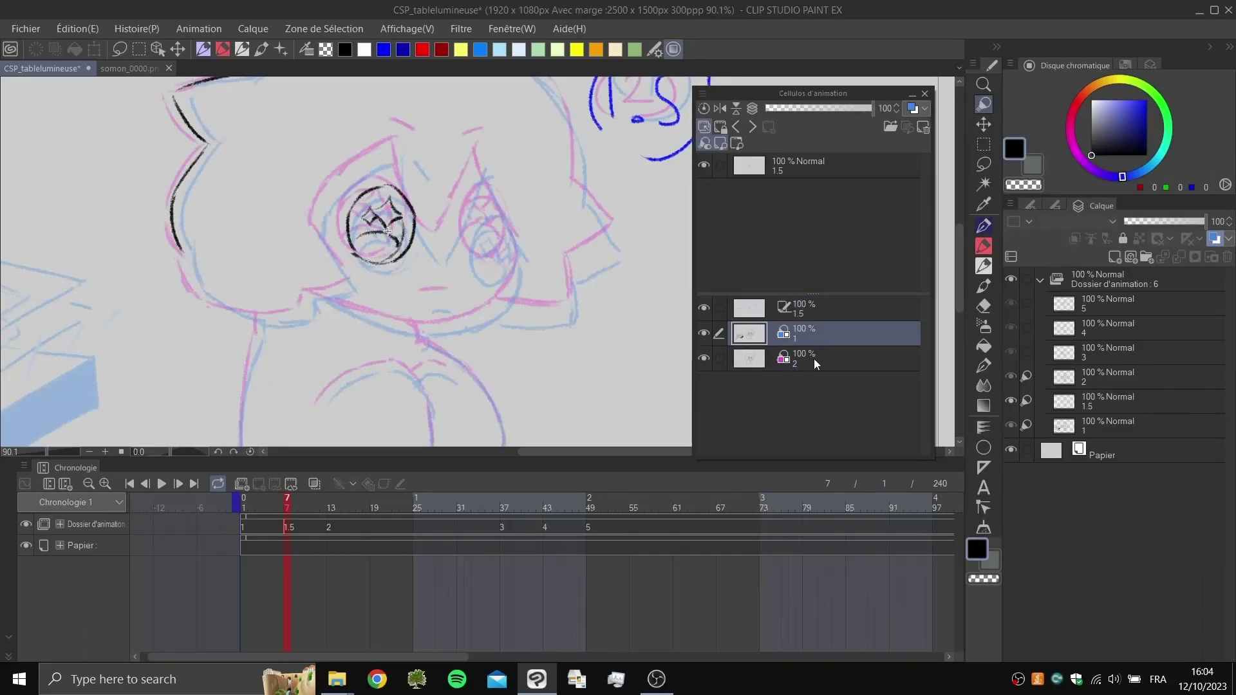
click(820, 355)
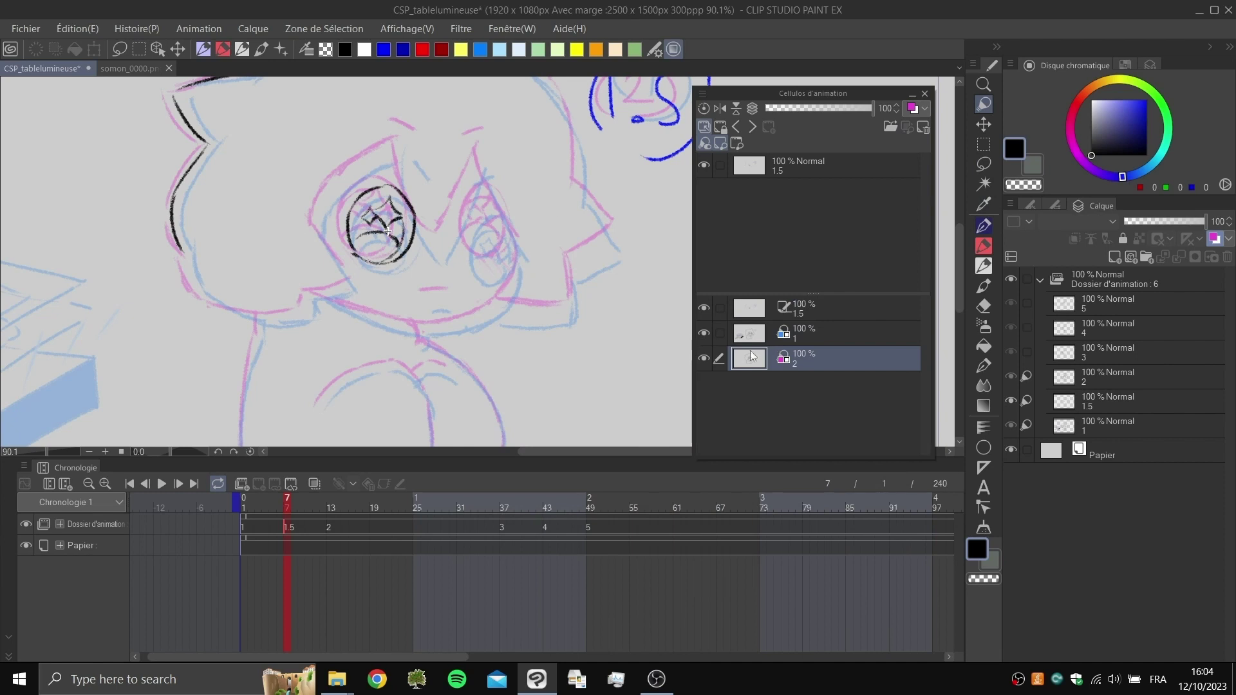
click(801, 337)
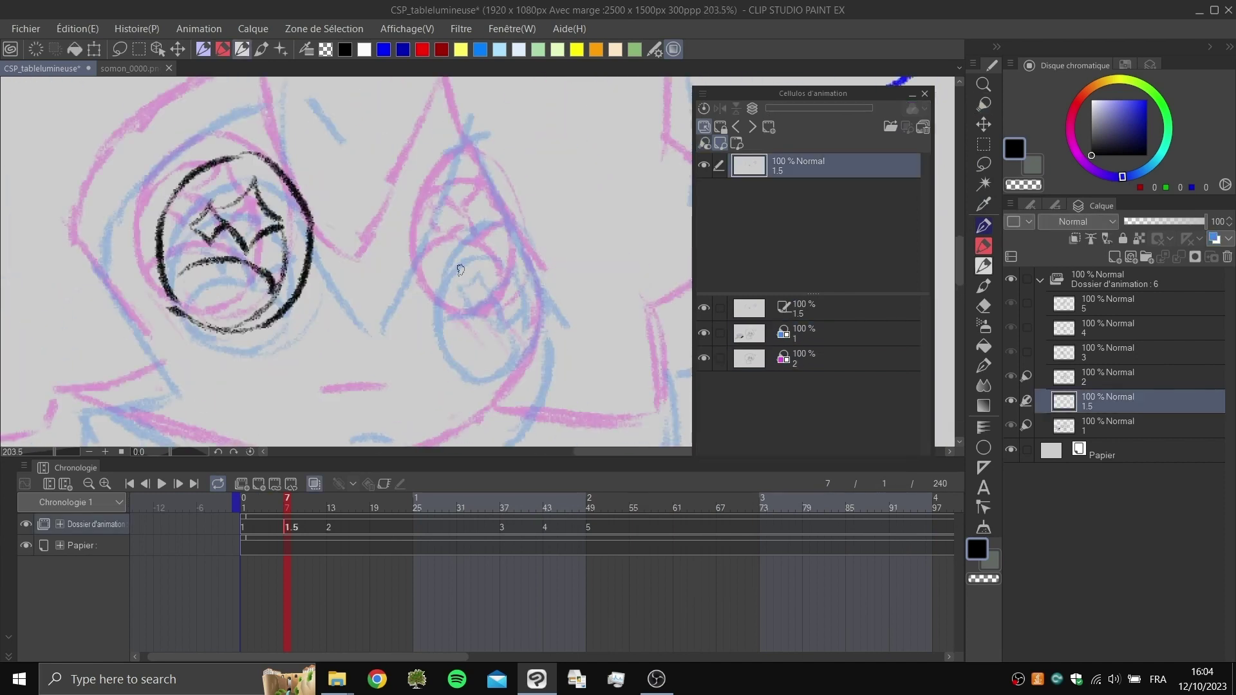
Step: Sketch the oval outline of the character's right-hand eye on cel 1.5, midway between the blue and magenta references
key(comma)
key(period)
mouse_move(427, 250)
mouse_down()
mouse_move(423, 294)
mouse_move(441, 327)
mouse_up()
mouse_move(426, 277)
mouse_down()
mouse_move(457, 191)
mouse_move(511, 199)
mouse_move(547, 390)
mouse_up()
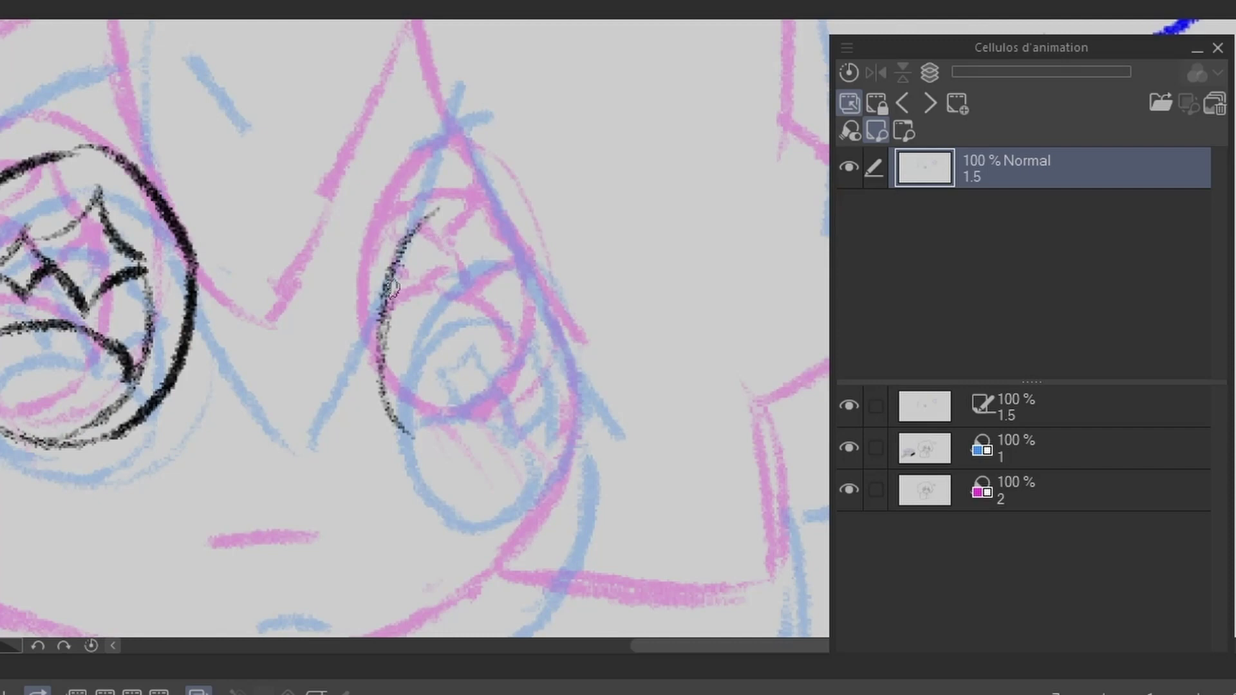
mouse_move(389, 351)
mouse_down()
mouse_move(442, 467)
mouse_move(444, 453)
mouse_up()
key(ctrl+z)
mouse_move(385, 376)
mouse_down()
mouse_move(461, 455)
mouse_move(533, 390)
mouse_up()
key(ctrl+z)
mouse_move(473, 463)
mouse_down()
mouse_move(545, 351)
mouse_move(483, 459)
mouse_up()
key(e)
drag(381, 386, 412, 441)
key(p)
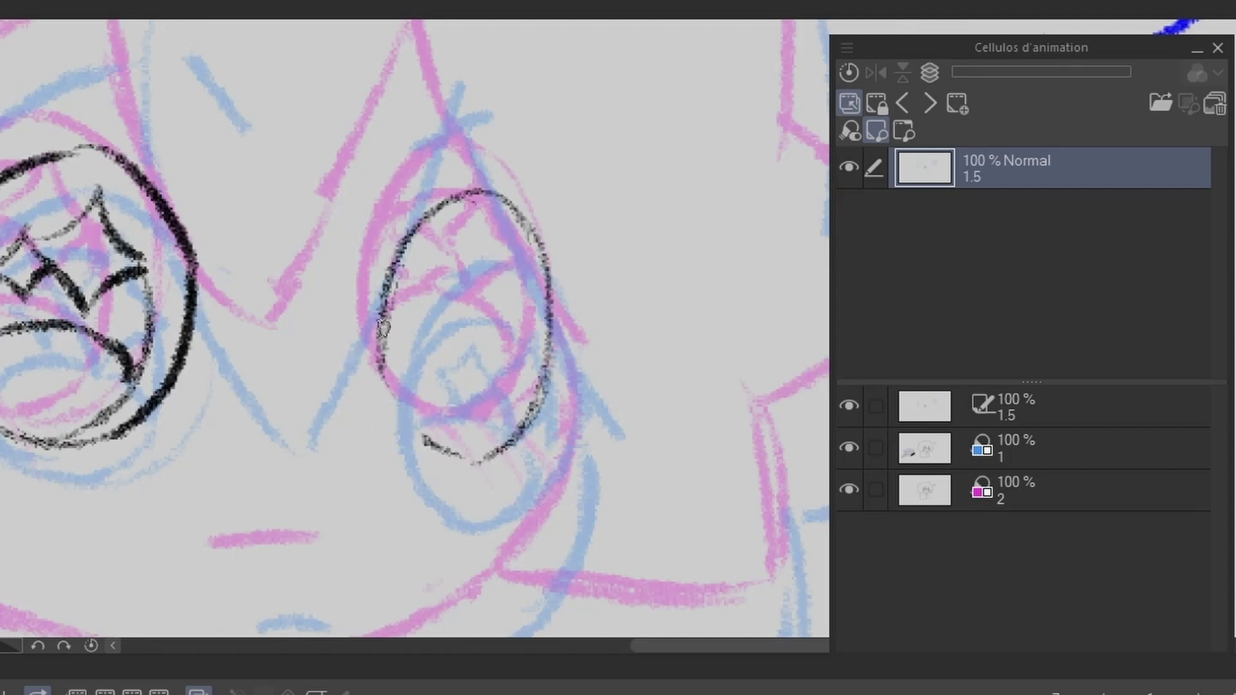
Step: Redraw and thicken the left side of the new eye outline on cel 1.5, flipping to the neighbouring cels to compare
drag(384, 325, 422, 430)
key(ctrl+z)
drag(387, 302, 435, 449)
mouse_move(387, 329)
mouse_down()
mouse_move(386, 242)
mouse_move(480, 184)
mouse_move(532, 212)
mouse_move(554, 316)
mouse_up()
key(ctrl+z)
key(comma)
key(period)
key(period)
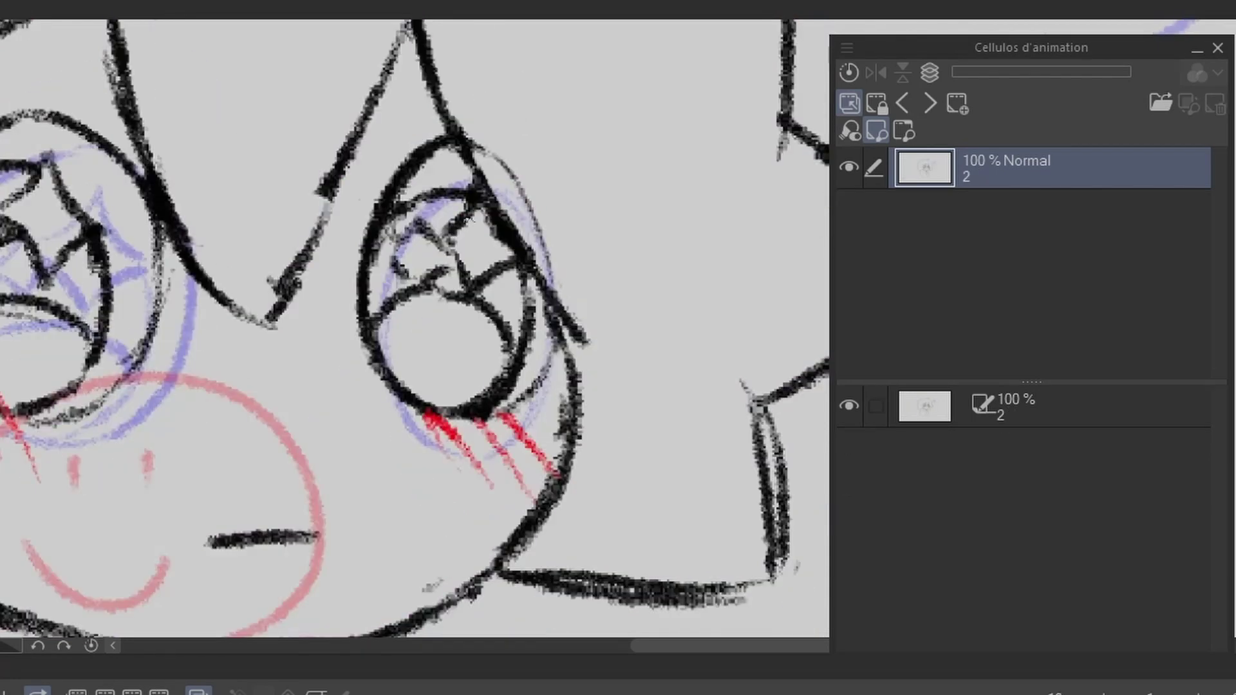
key(comma)
key(e)
key(p)
mouse_move(393, 415)
mouse_down()
mouse_move(412, 445)
mouse_move(380, 348)
mouse_up()
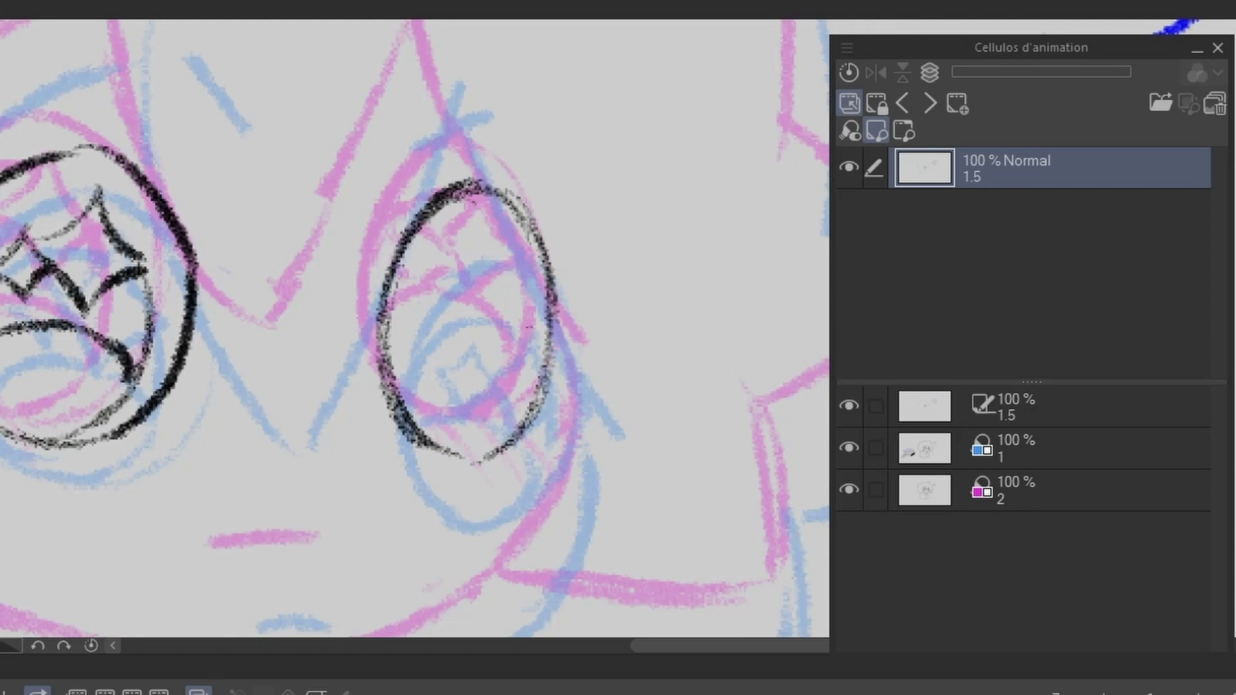
Step: Move the cel 1 and cel 2 references so their right-hand eyes line up with the eye outline drawn on cel 1.5
drag(497, 368, 517, 369)
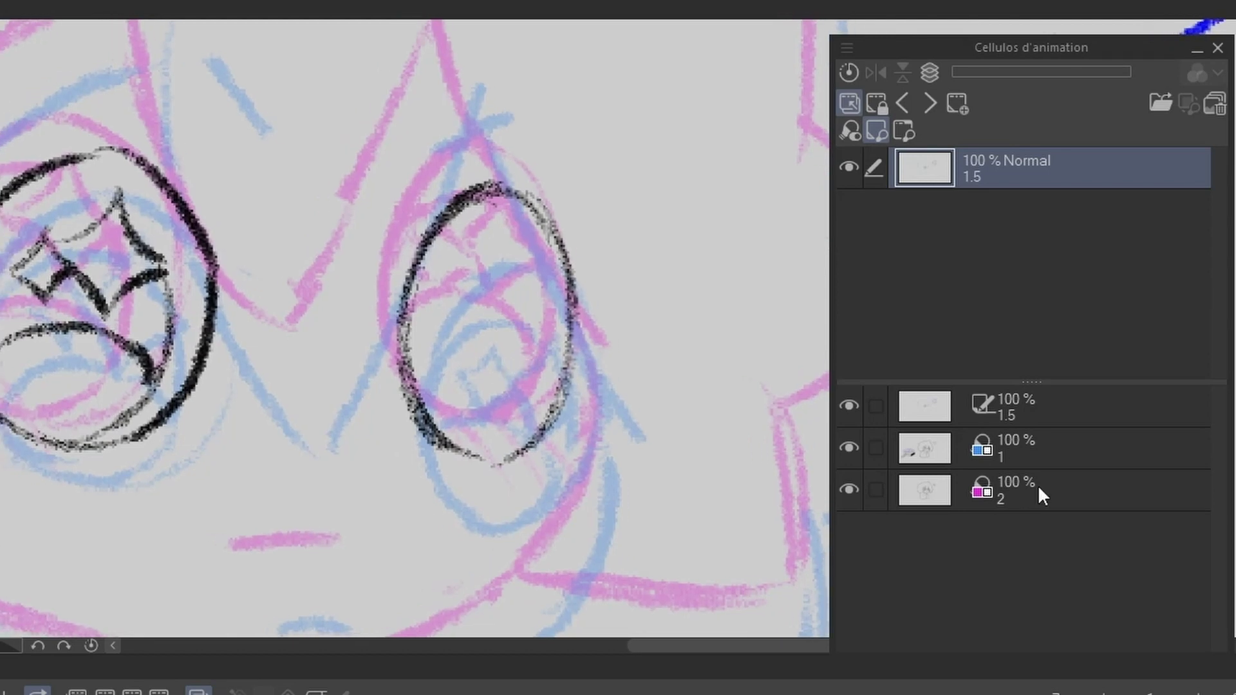
click(1032, 450)
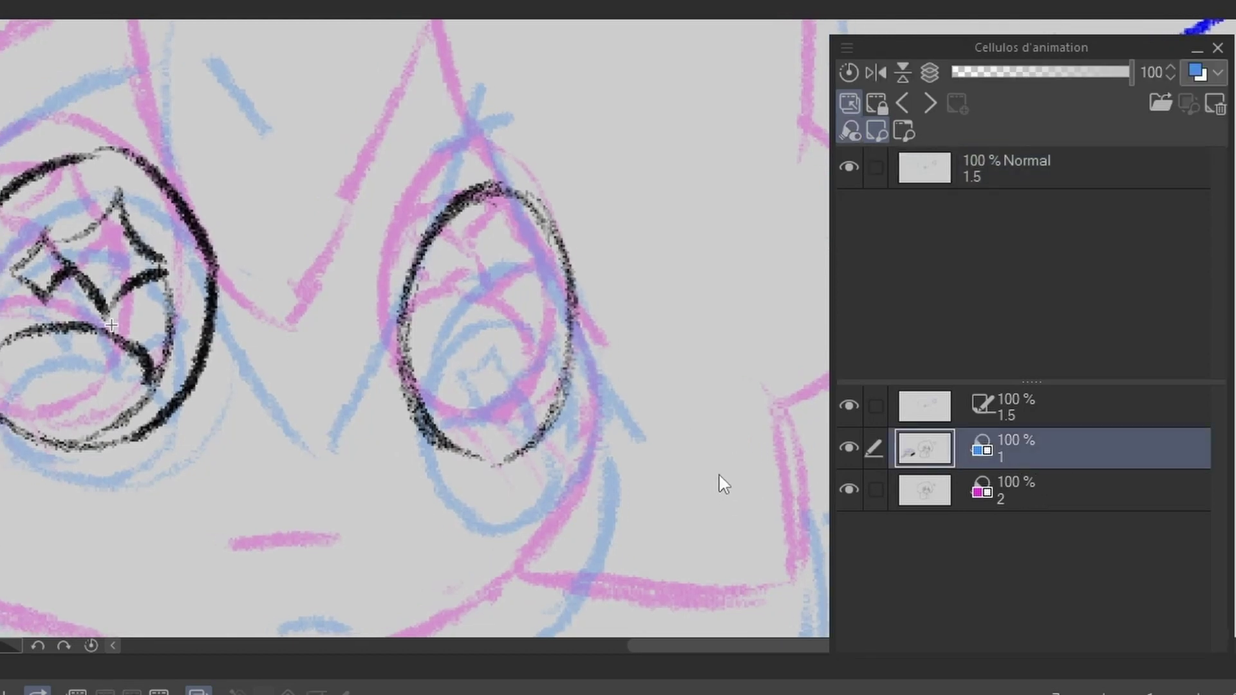
drag(719, 473, 700, 412)
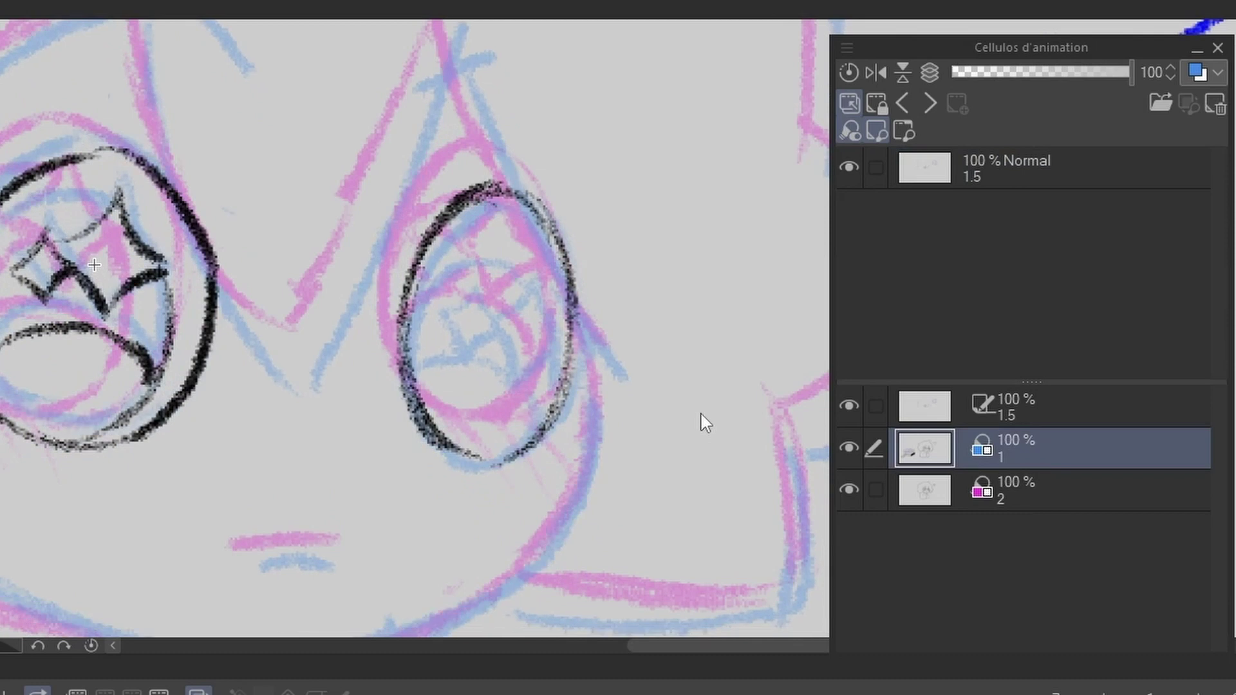
click(1032, 491)
drag(649, 344, 654, 374)
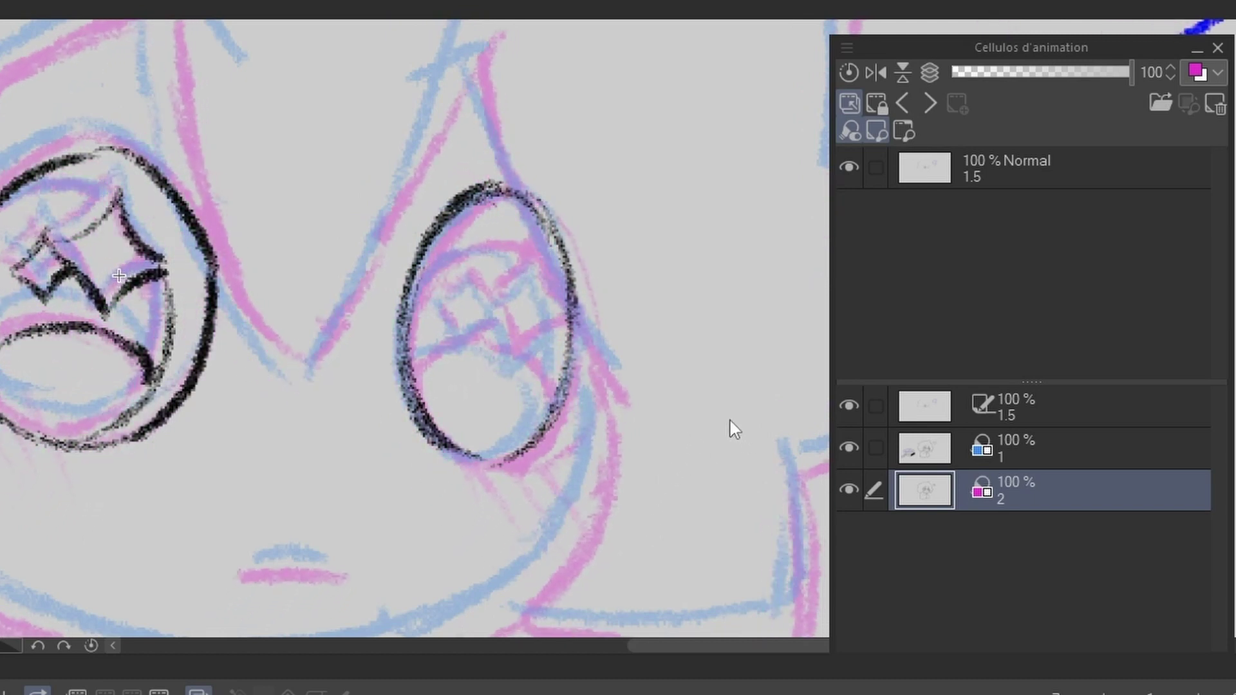
Step: Select the cel 1 reference again and check its eye alignment against the drawn outline up close
click(957, 458)
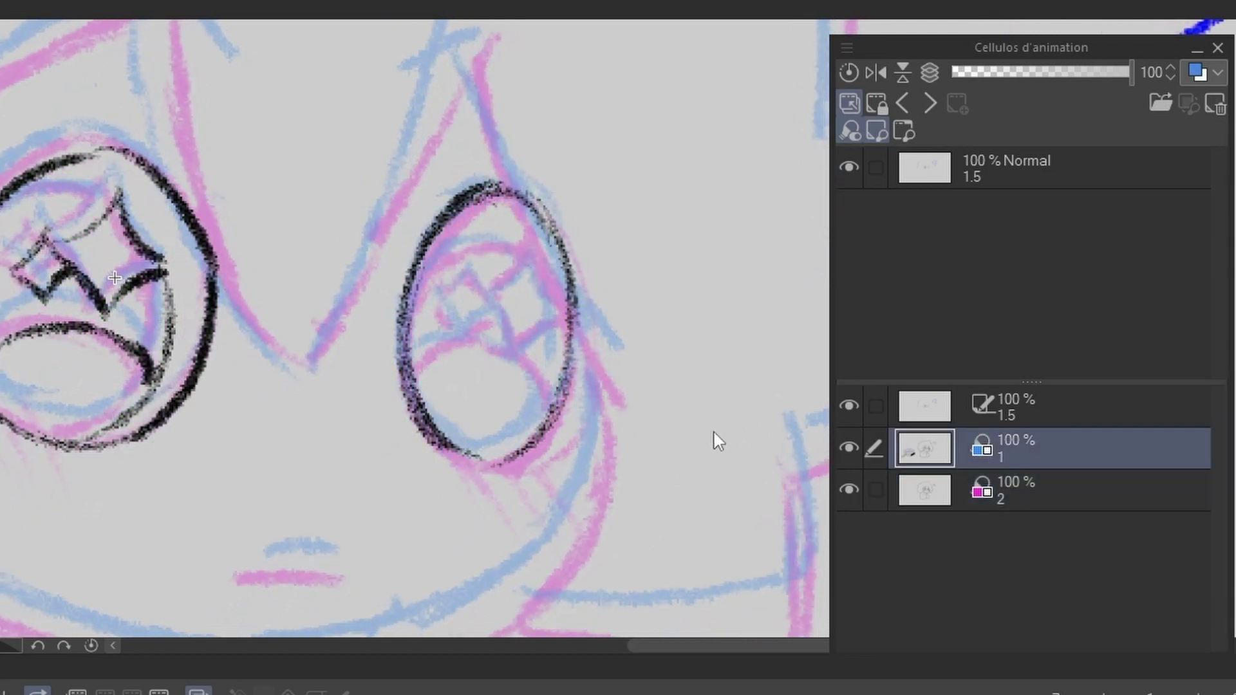
click(496, 316)
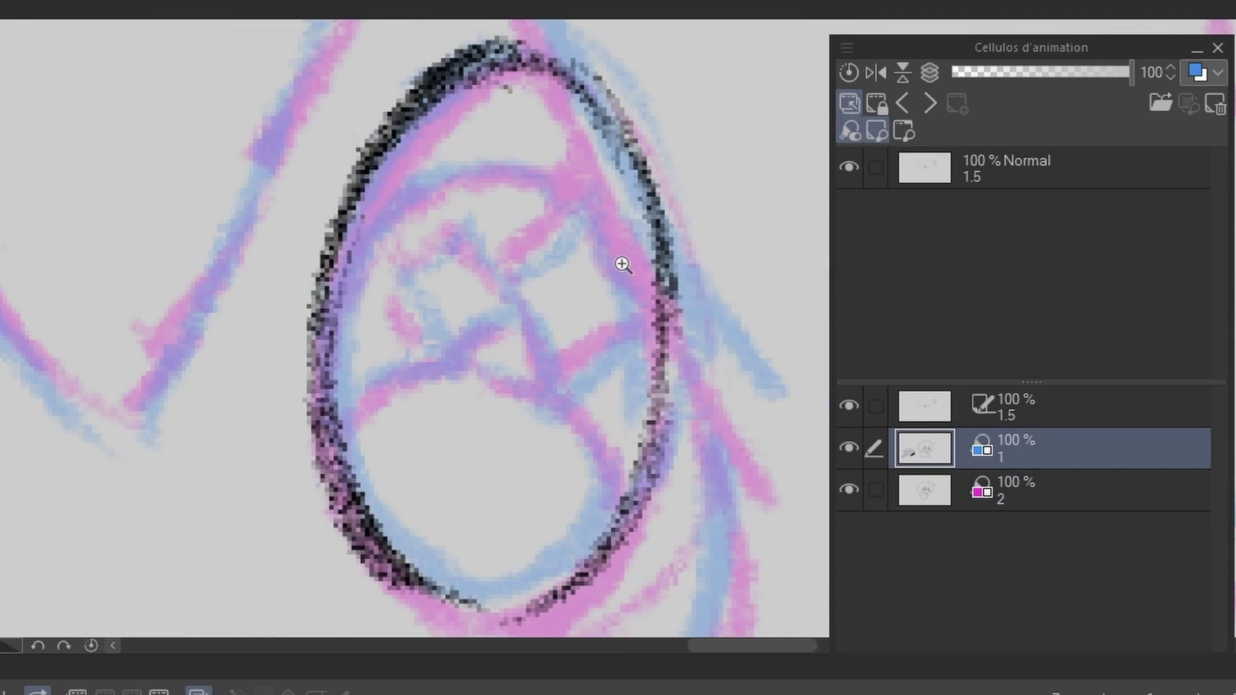
scroll(622, 265, down, 2)
mouse_move(735, 316)
mouse_down()
mouse_move(745, 299)
mouse_move(738, 322)
mouse_up()
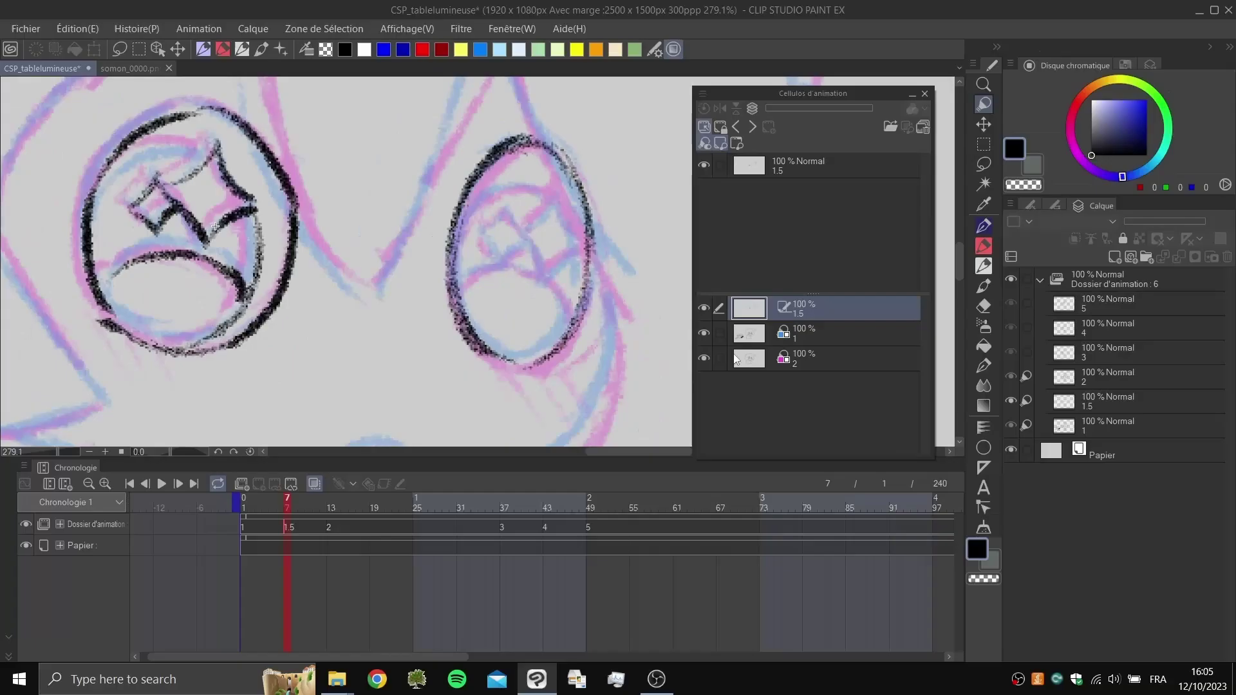
Step: Activate a drawing tool and select the editable cel 1.5 above the light table entries
click(981, 267)
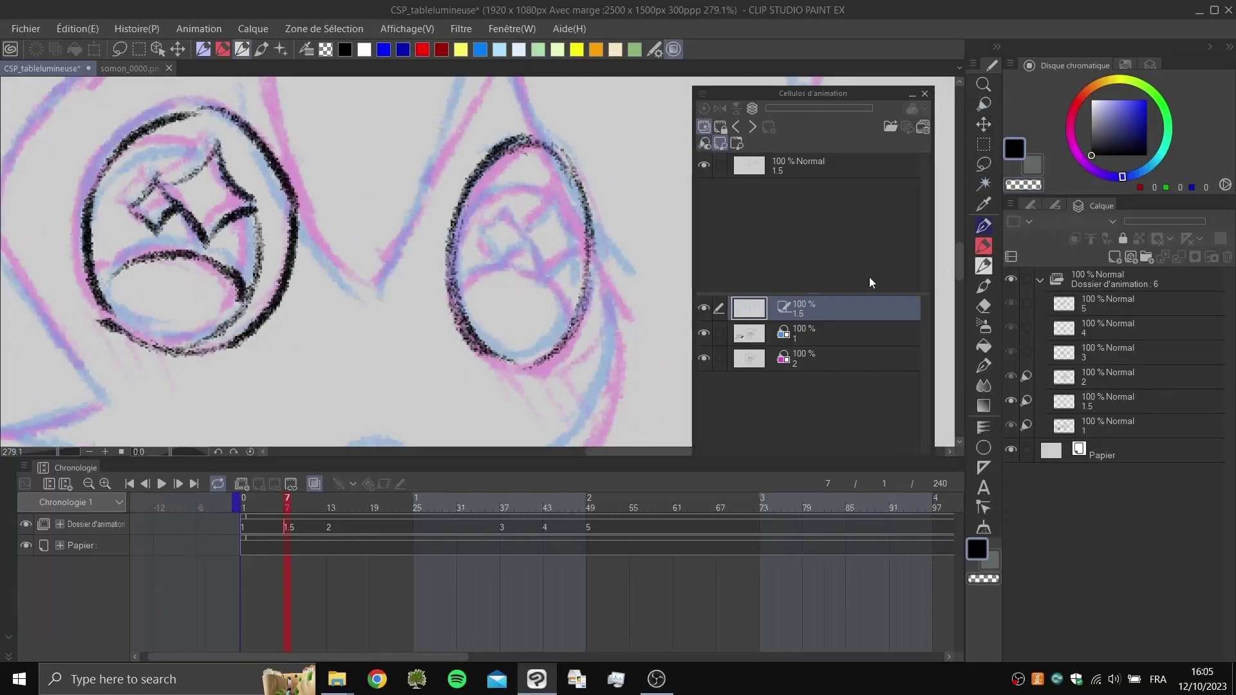
drag(509, 280, 495, 267)
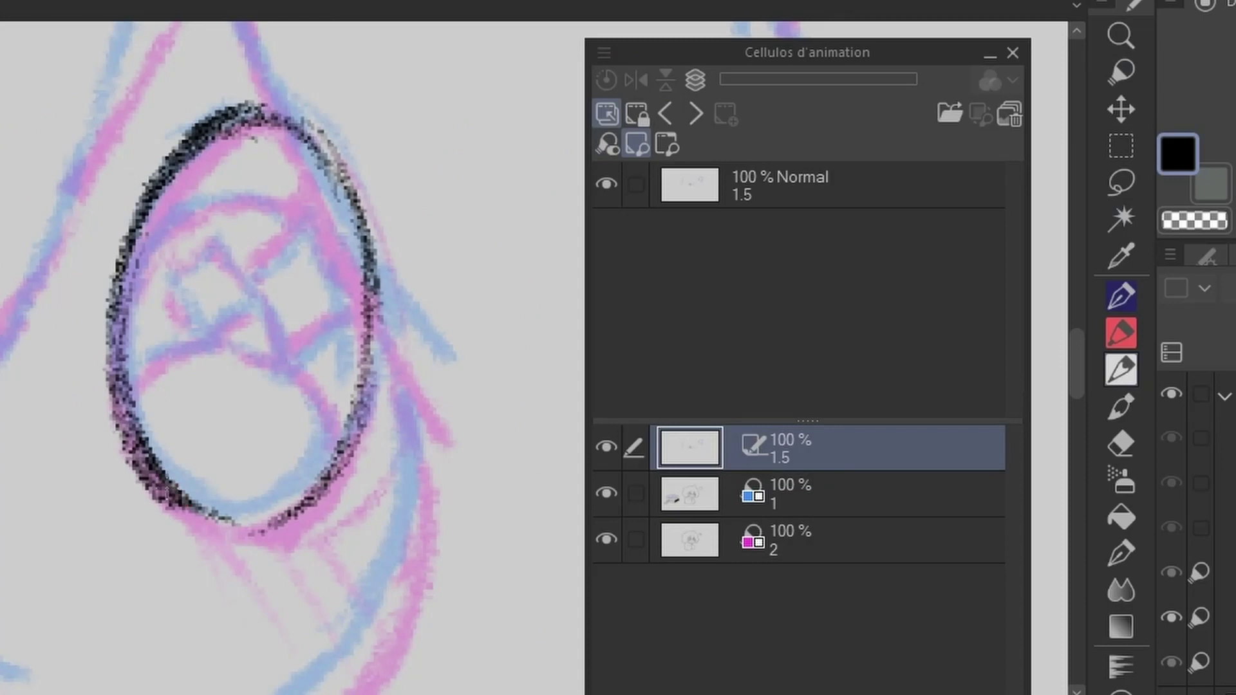
drag(169, 493, 199, 507)
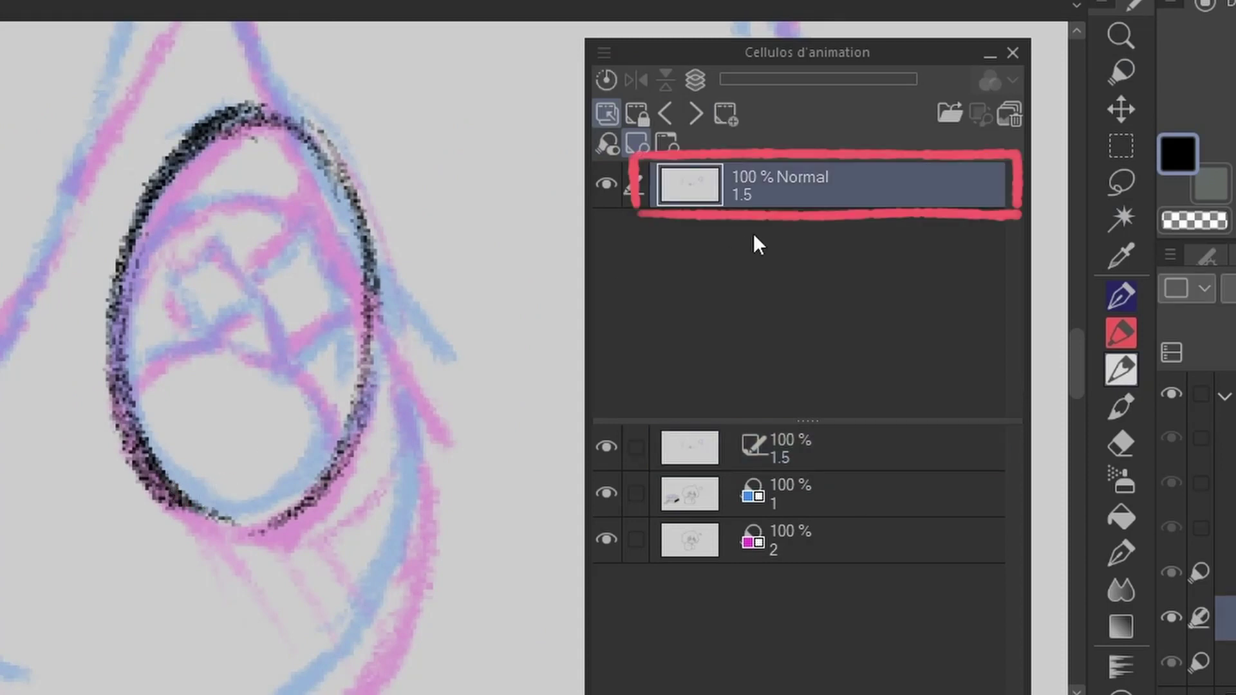
click(799, 466)
double_click(778, 199)
key(Return)
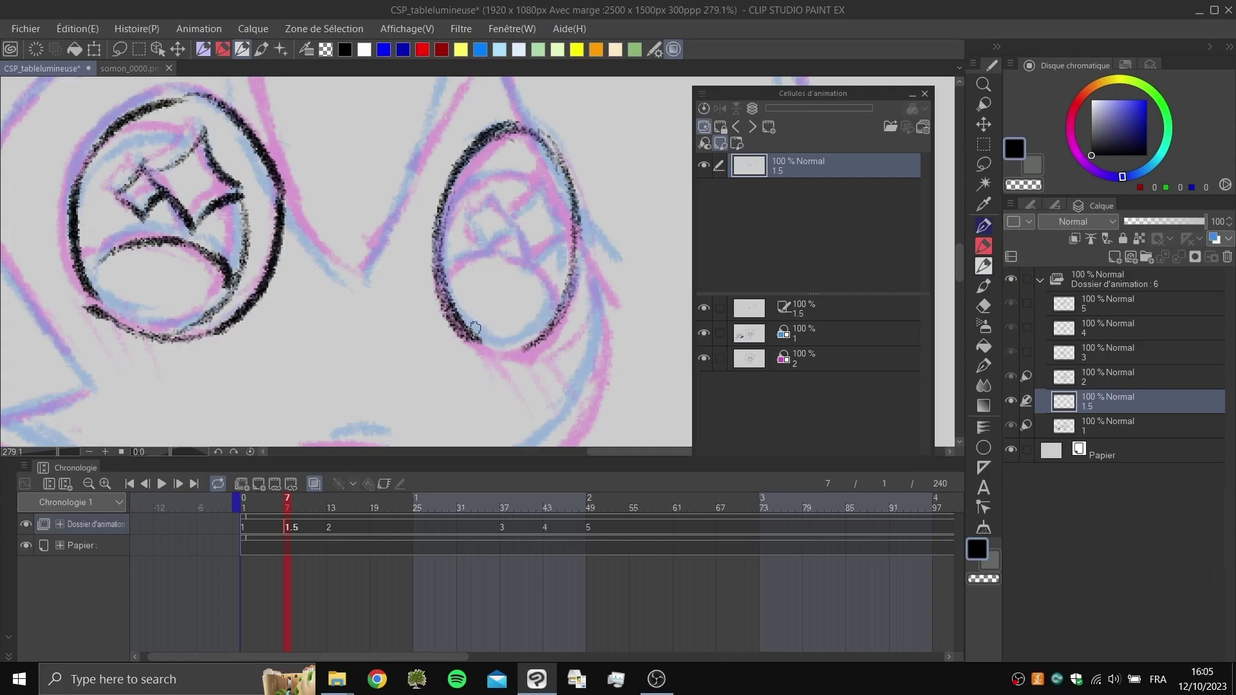
Step: Close the bottom of the right-hand eye outline on cel 1.5 and draw the curved line across its lower iris
mouse_move(475, 330)
mouse_down()
mouse_move(508, 352)
mouse_move(535, 339)
mouse_up()
mouse_move(452, 276)
mouse_down()
mouse_move(511, 261)
mouse_move(500, 254)
mouse_move(560, 305)
mouse_up()
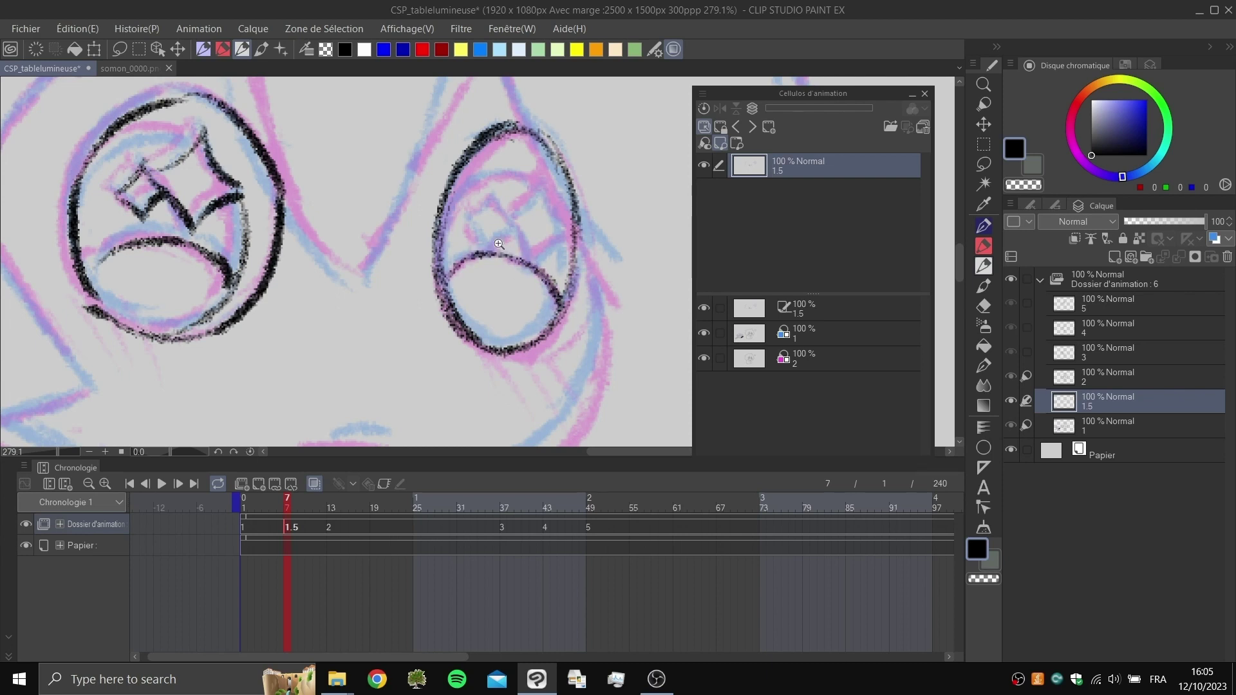
Step: Draw the small diamond and the larger four-pointed star highlights in the right-hand eye, redoing strokes that miss the shape
scroll(479, 233, up, 3)
mouse_move(455, 209)
mouse_down()
mouse_move(491, 269)
mouse_move(530, 237)
mouse_move(503, 176)
mouse_up()
drag(504, 175, 534, 226)
mouse_move(528, 186)
mouse_down()
mouse_move(535, 259)
mouse_move(571, 239)
mouse_up()
key(ctrl+z)
mouse_move(525, 278)
mouse_down()
mouse_move(568, 208)
mouse_move(622, 316)
mouse_up()
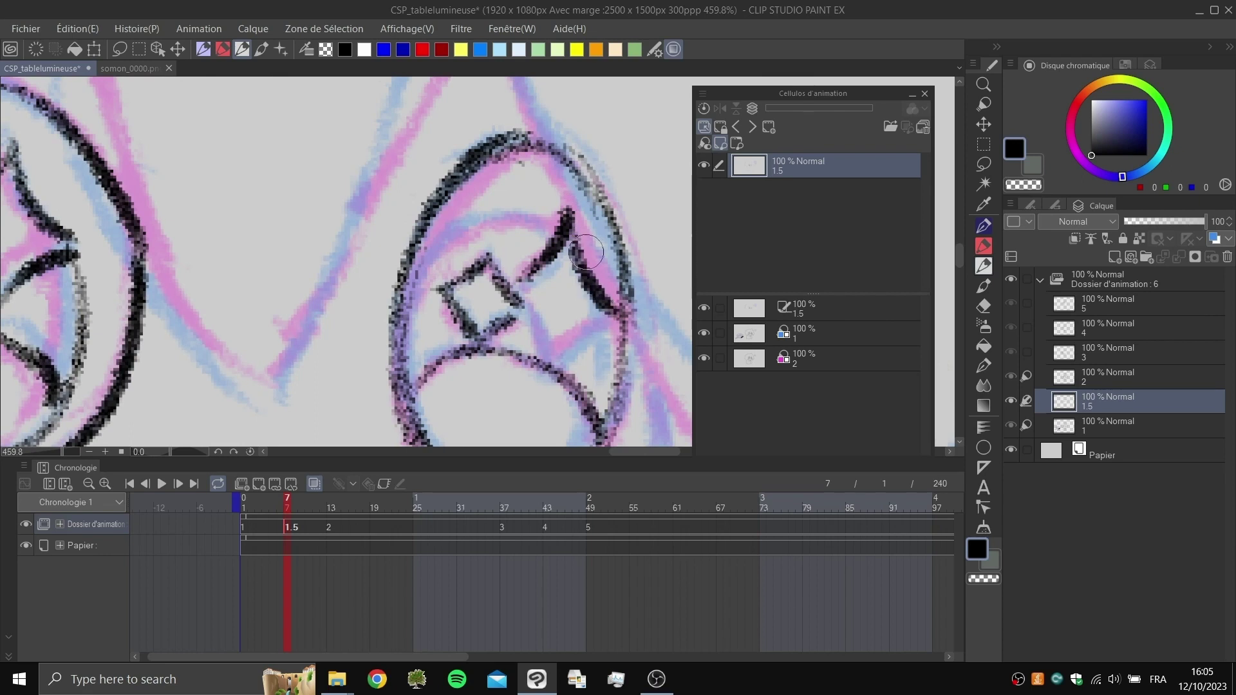
key(ctrl+z)
drag(574, 231, 618, 296)
mouse_move(522, 305)
mouse_down()
mouse_move(557, 372)
mouse_move(621, 316)
mouse_up()
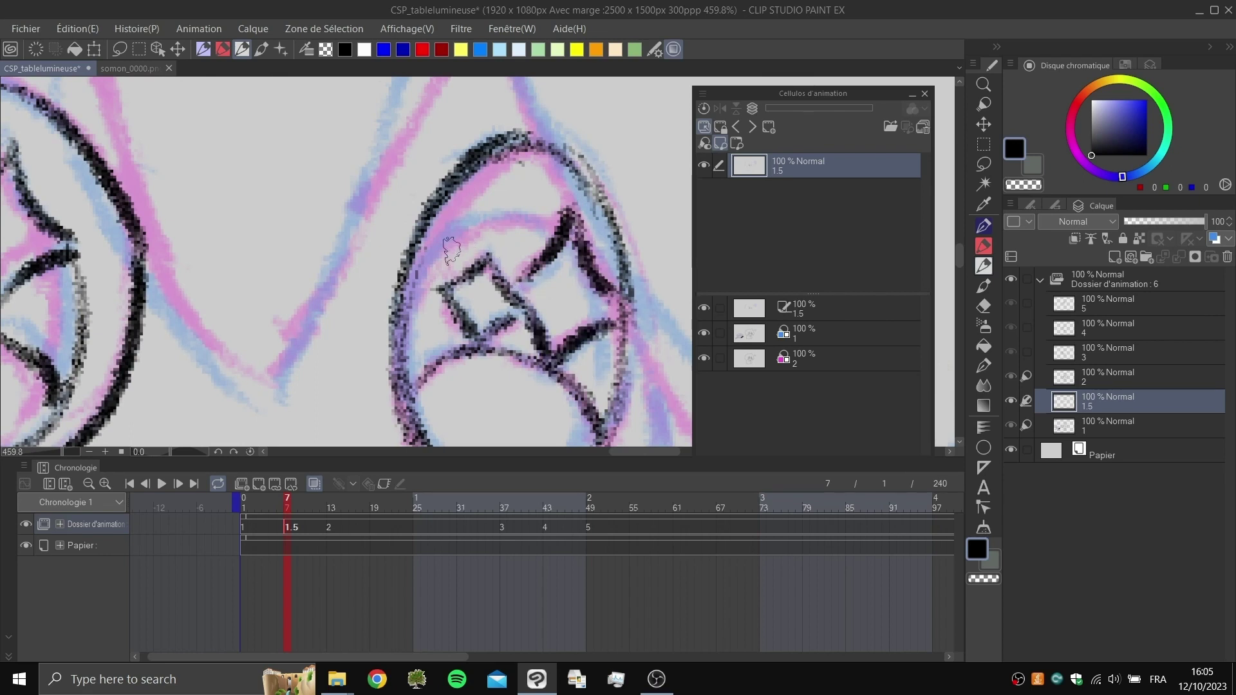
Step: Draw the arc above the highlights in the right-hand eye and check the finished eye against the references
mouse_move(415, 283)
mouse_down()
mouse_move(480, 222)
mouse_move(553, 224)
mouse_up()
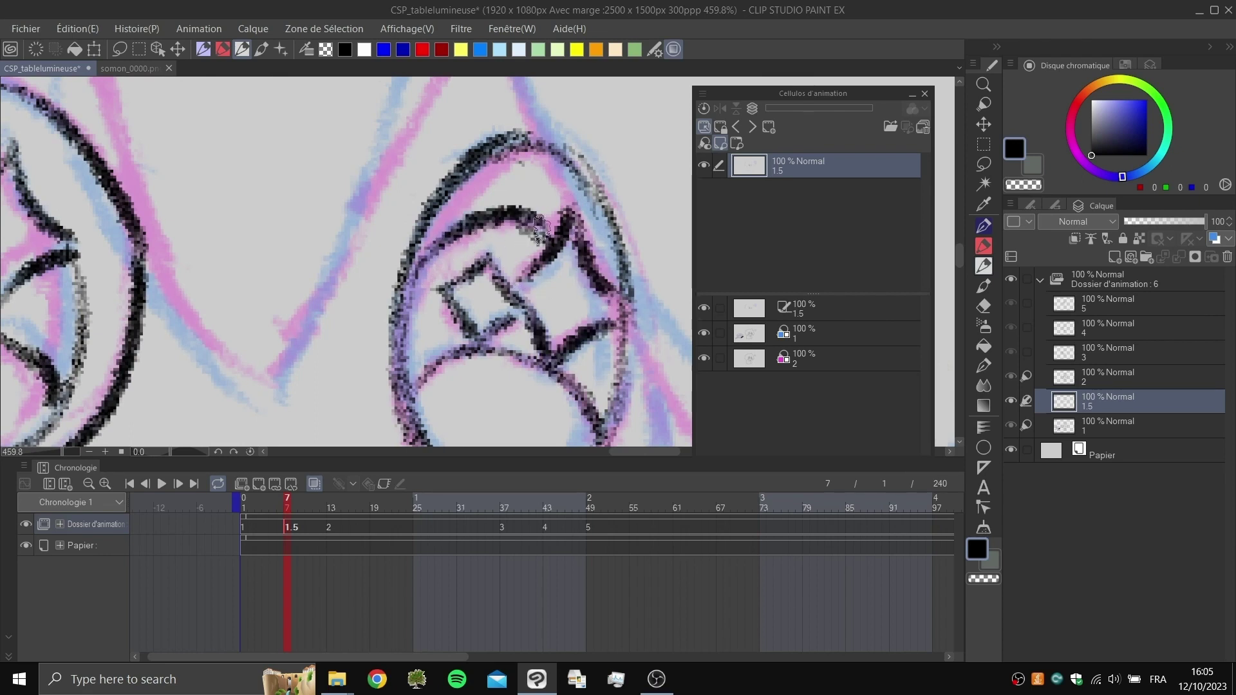
scroll(562, 291, down, 2)
scroll(562, 291, down, 3)
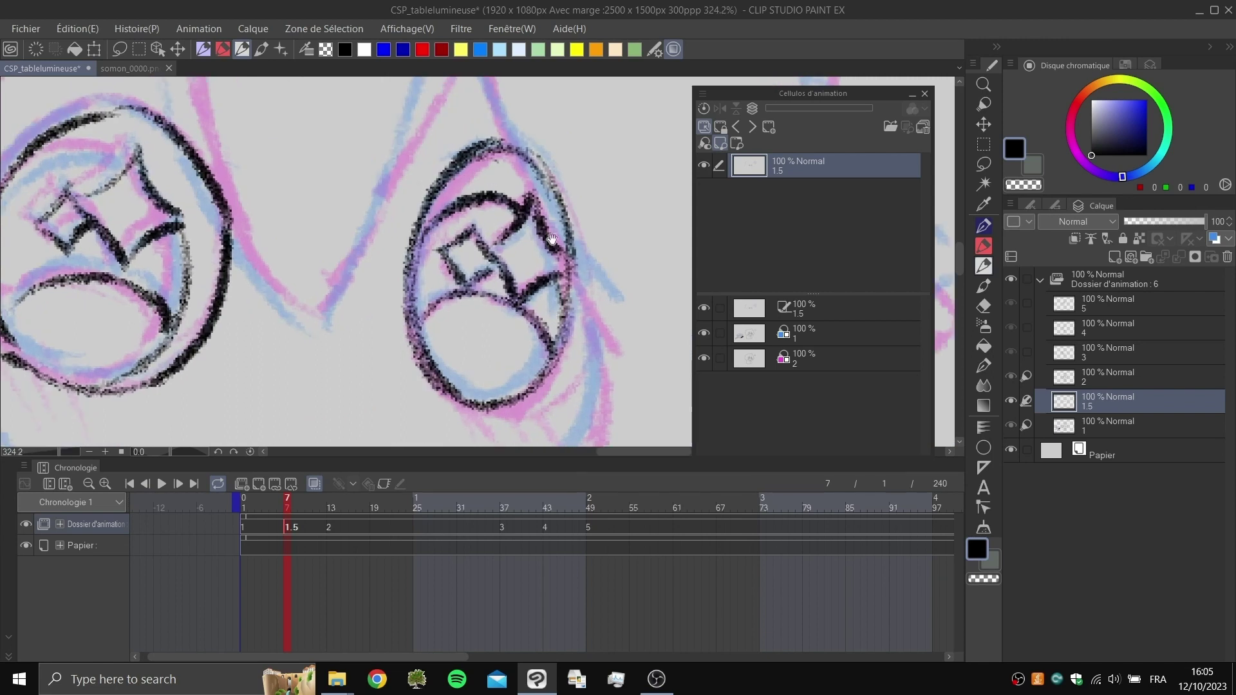
scroll(525, 255, up, 4)
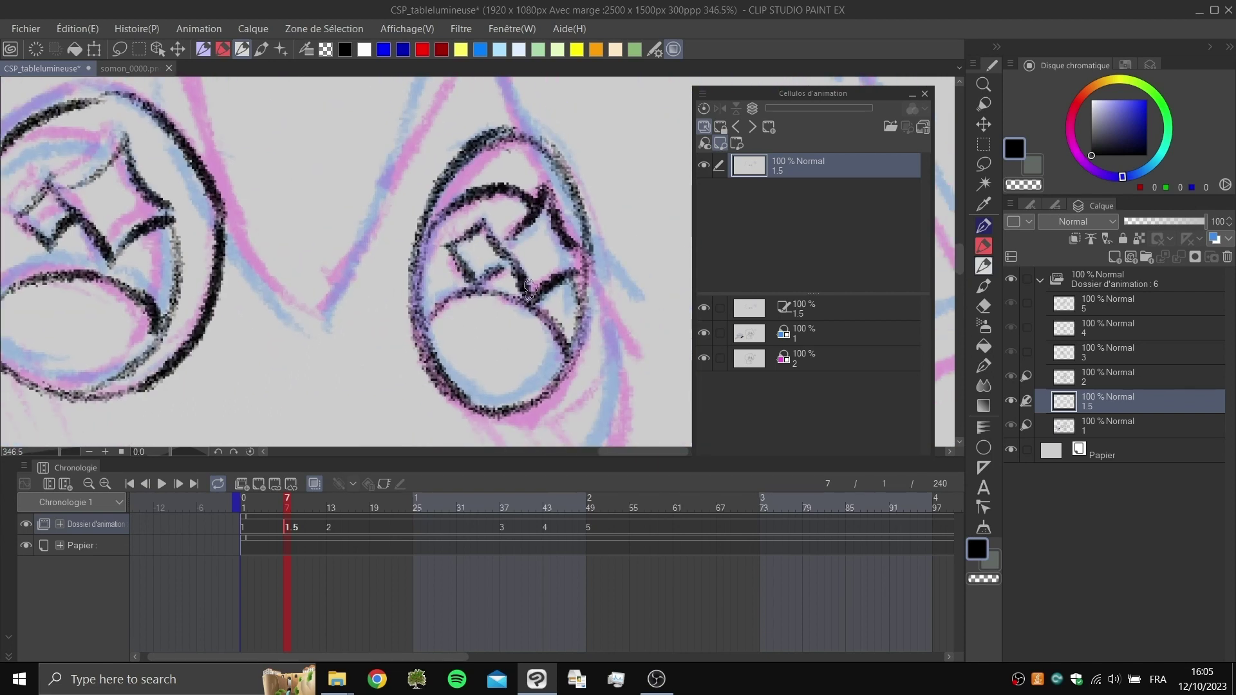
scroll(530, 289, down, 3)
drag(508, 290, 551, 293)
scroll(544, 309, down, 2)
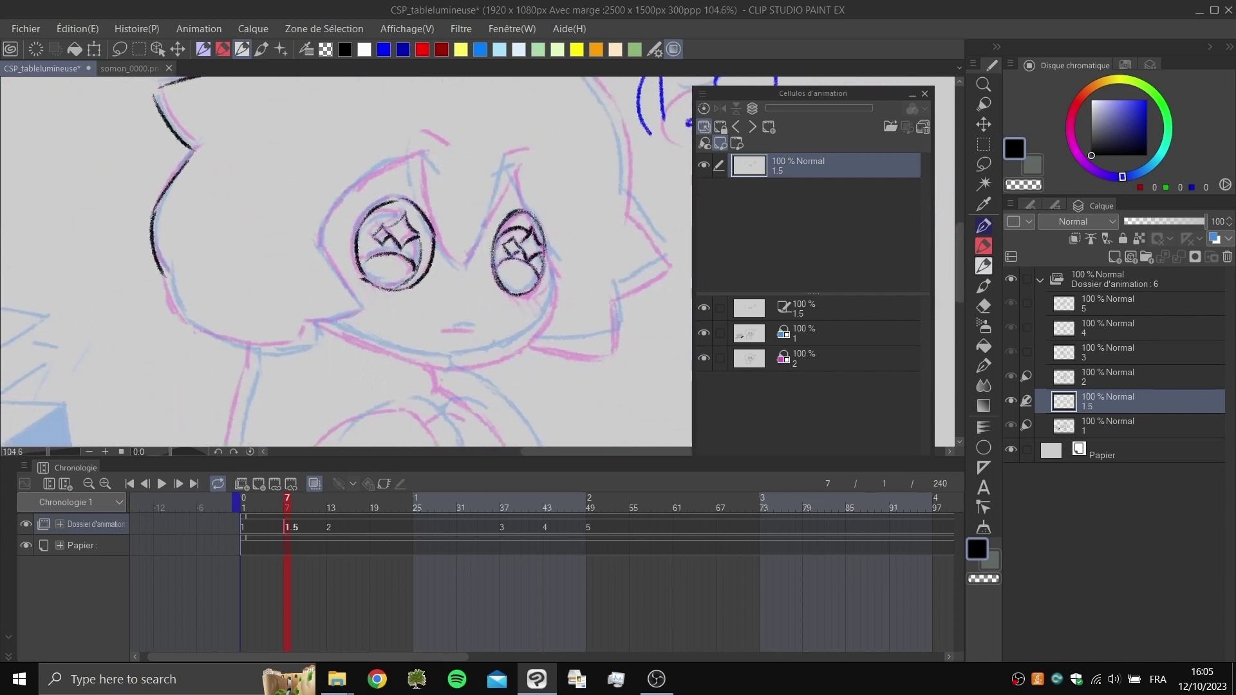
Step: Flip between cels 1, 1.5 and 2 to compare the in-between eyes, ending on cel 1.5
key(Left)
key(Right)
key(Right)
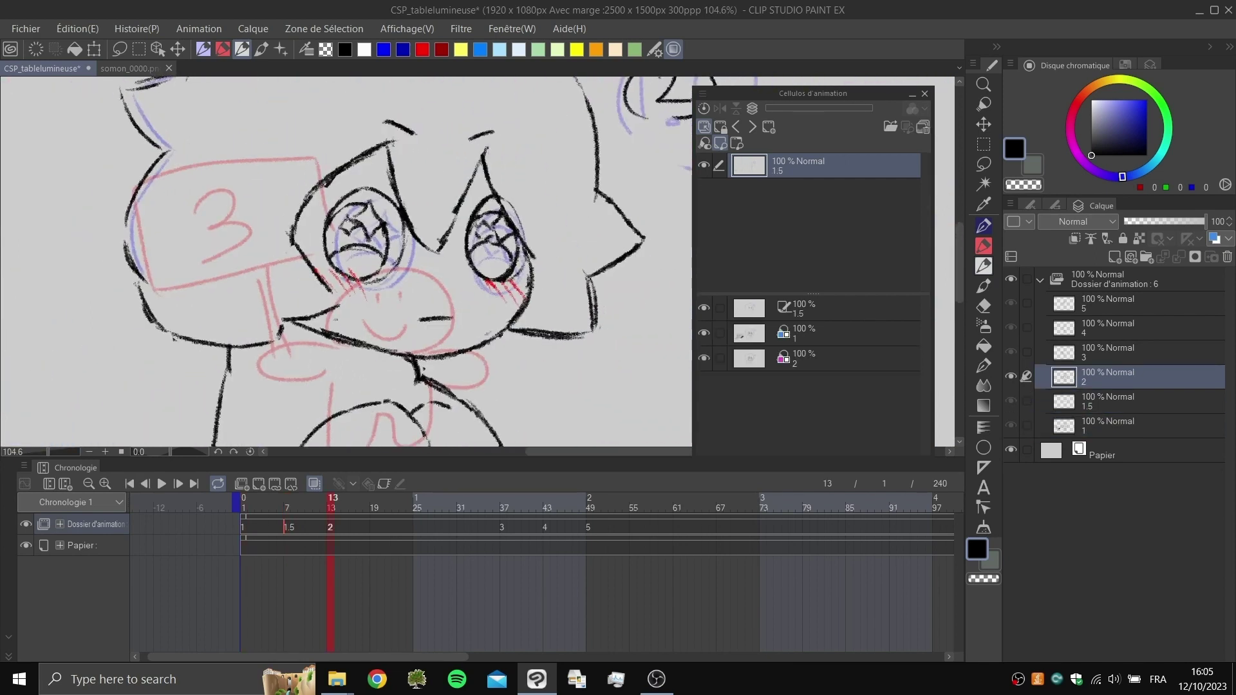
key(Left)
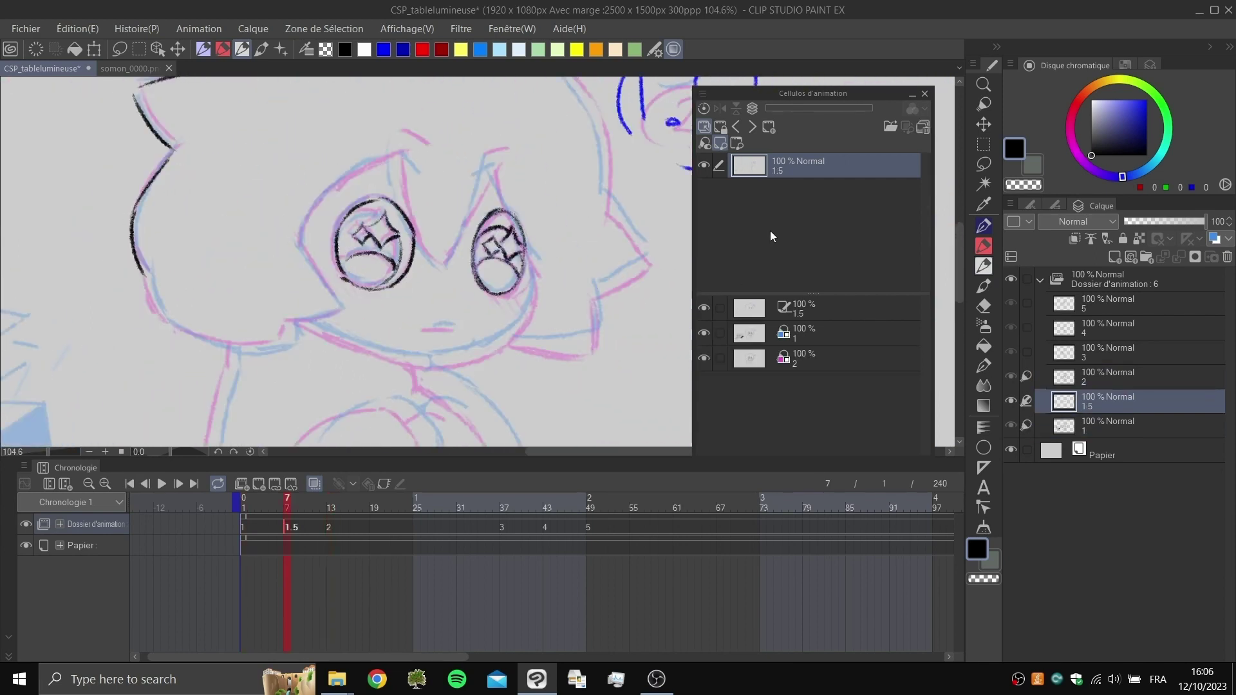
drag(539, 234, 544, 247)
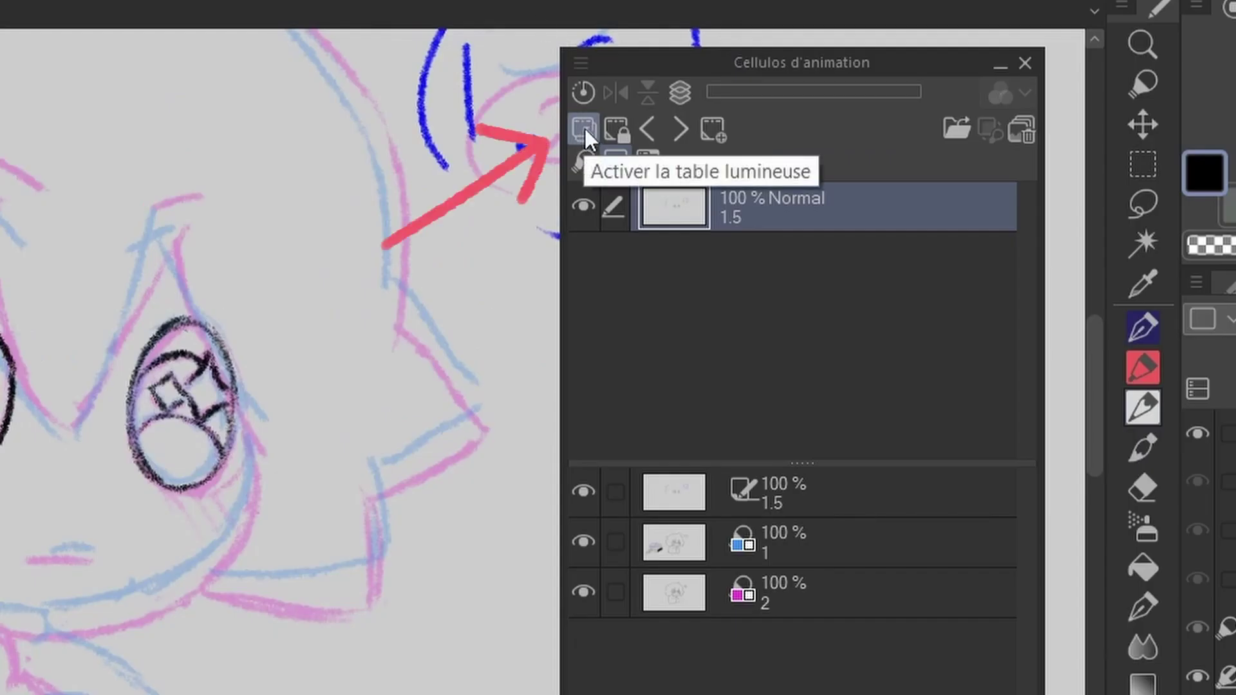
Step: Turn off the light table and the onion skin display
click(704, 127)
scroll(197, 332, down, 2)
drag(193, 332, 209, 361)
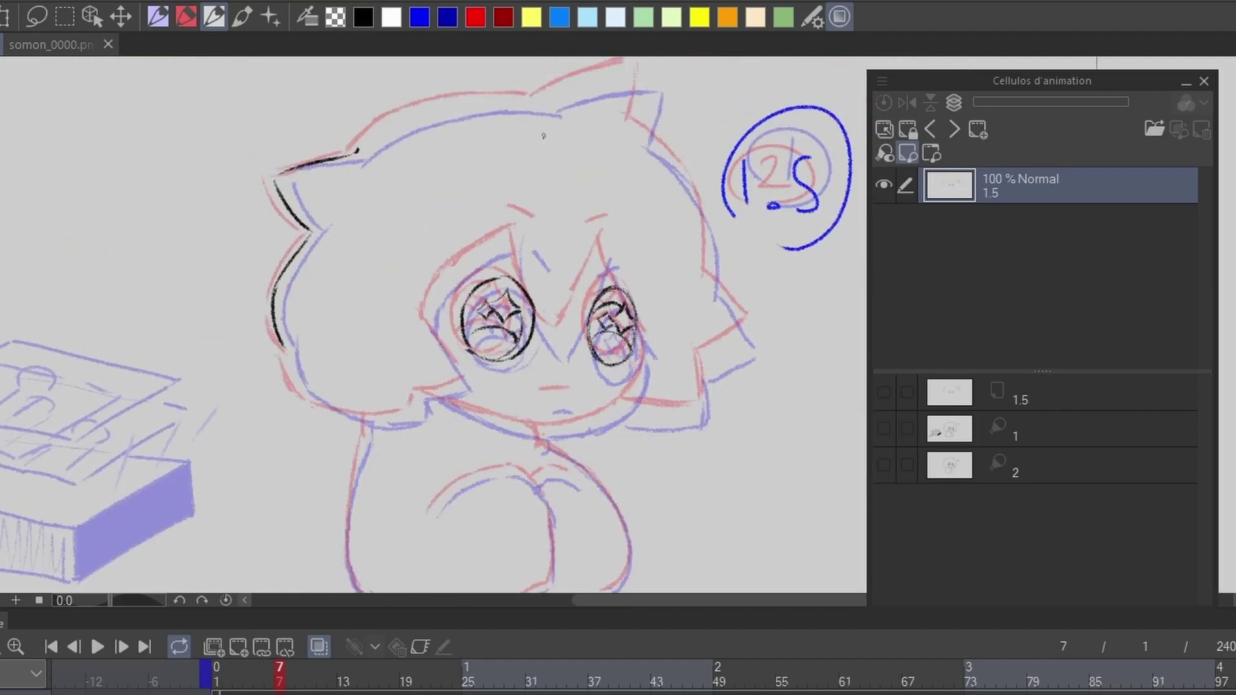
key(o)
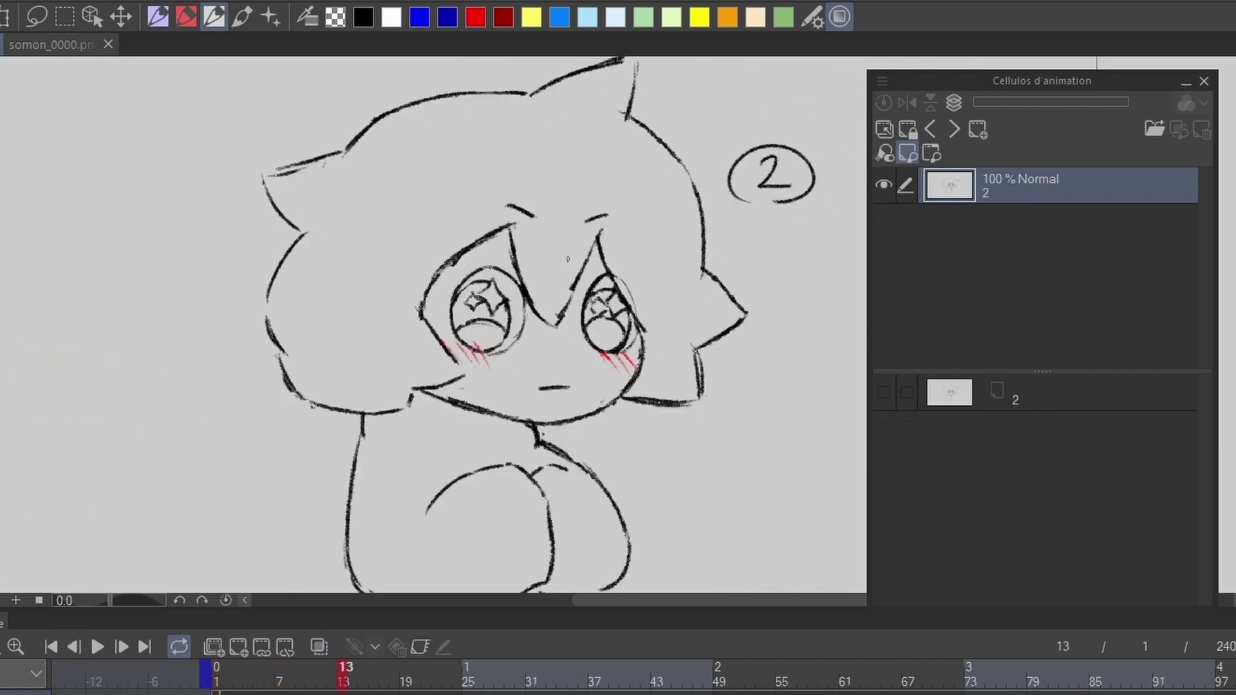
Step: Flip back and forth through cels 1, 1.5 and 2 without references to examine the eye movement, ending on cel 1.5
key(Right)
key(Right)
scroll(579, 311, up, 2)
key(Left)
key(Left)
key(Right)
key(Right)
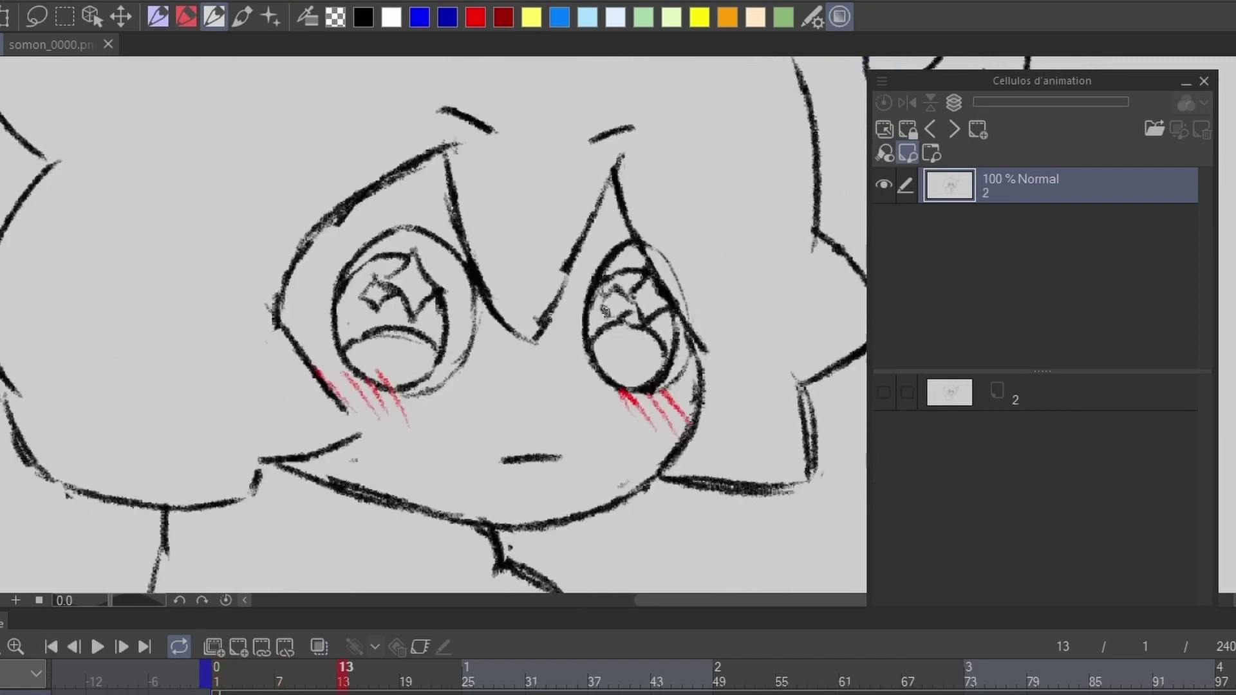
key(Left)
key(Left)
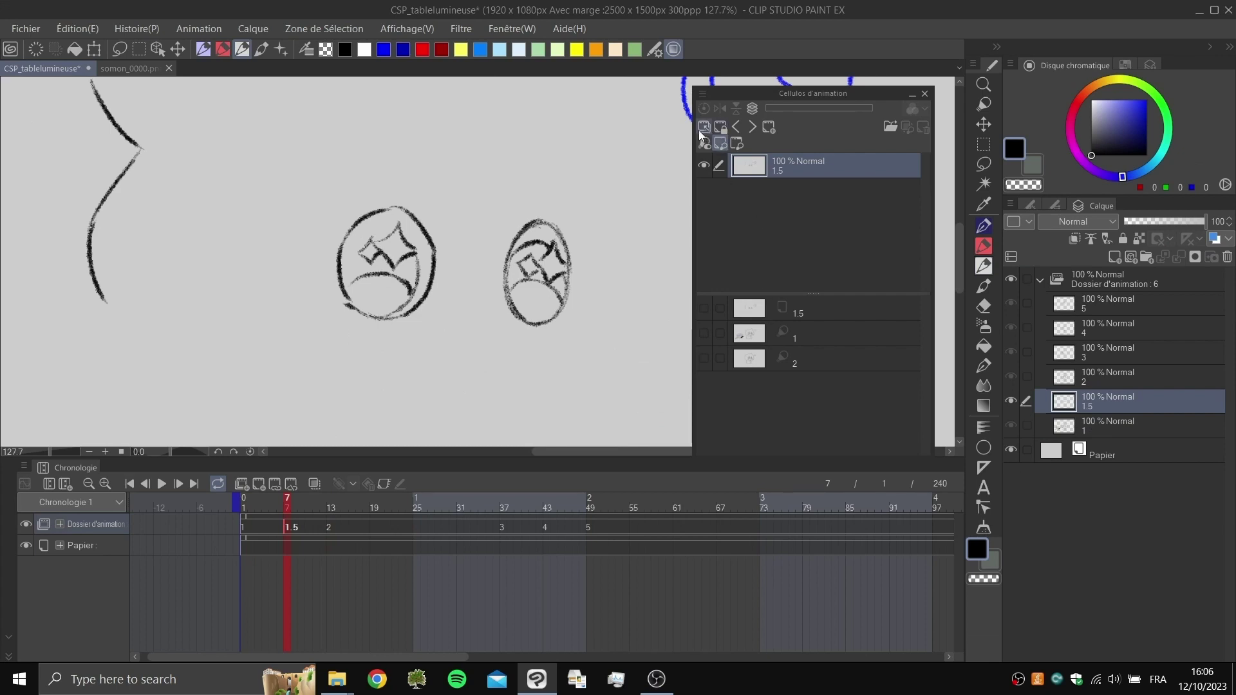
Step: Turn the light table back on and switch the selection between its cel 1 entry and the editable cel 1.5
click(703, 128)
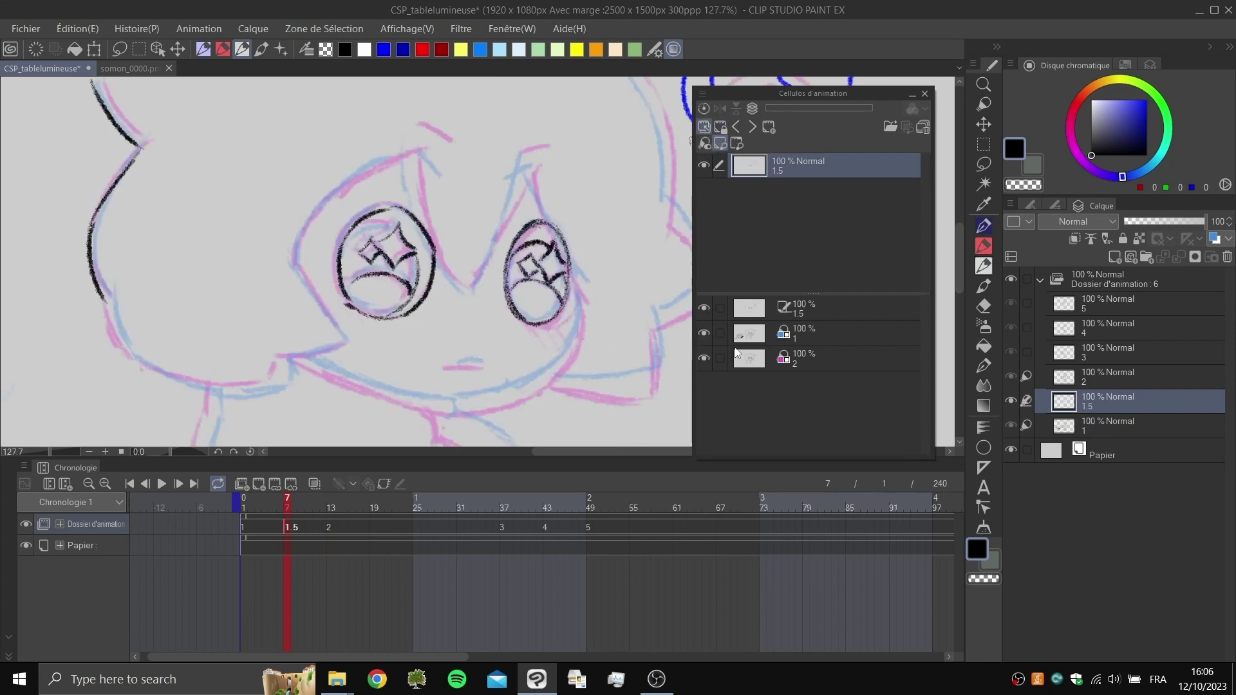
click(798, 311)
click(815, 162)
click(804, 340)
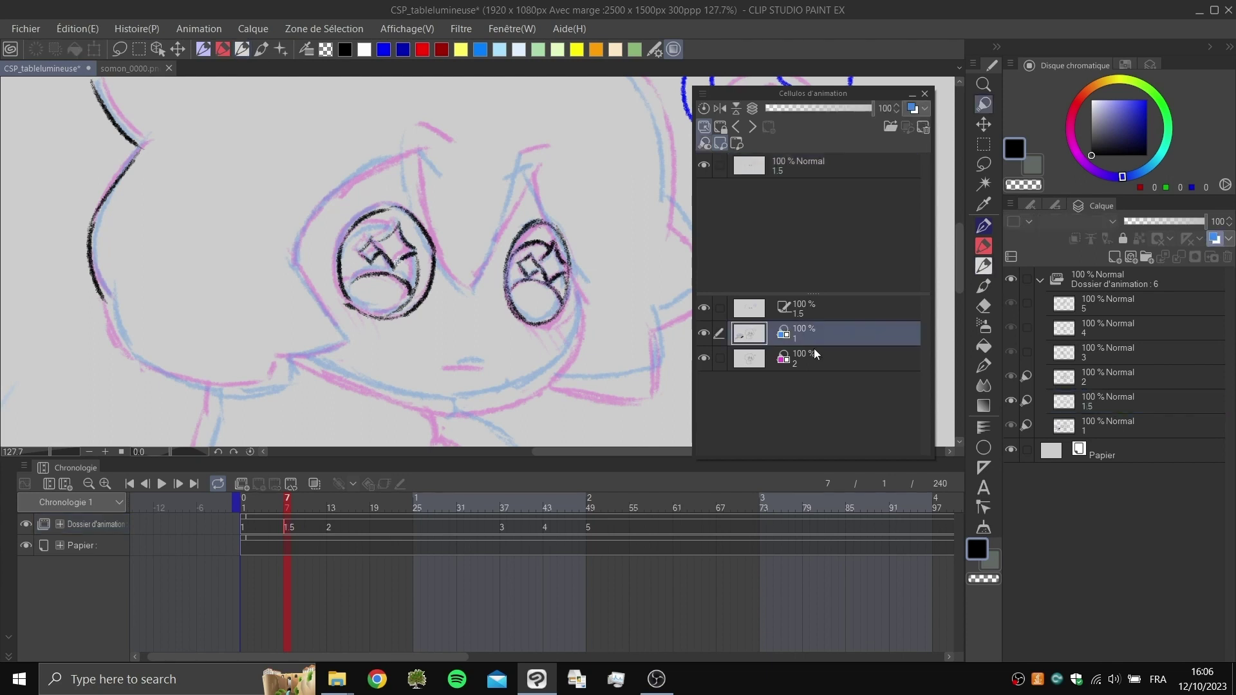
click(818, 312)
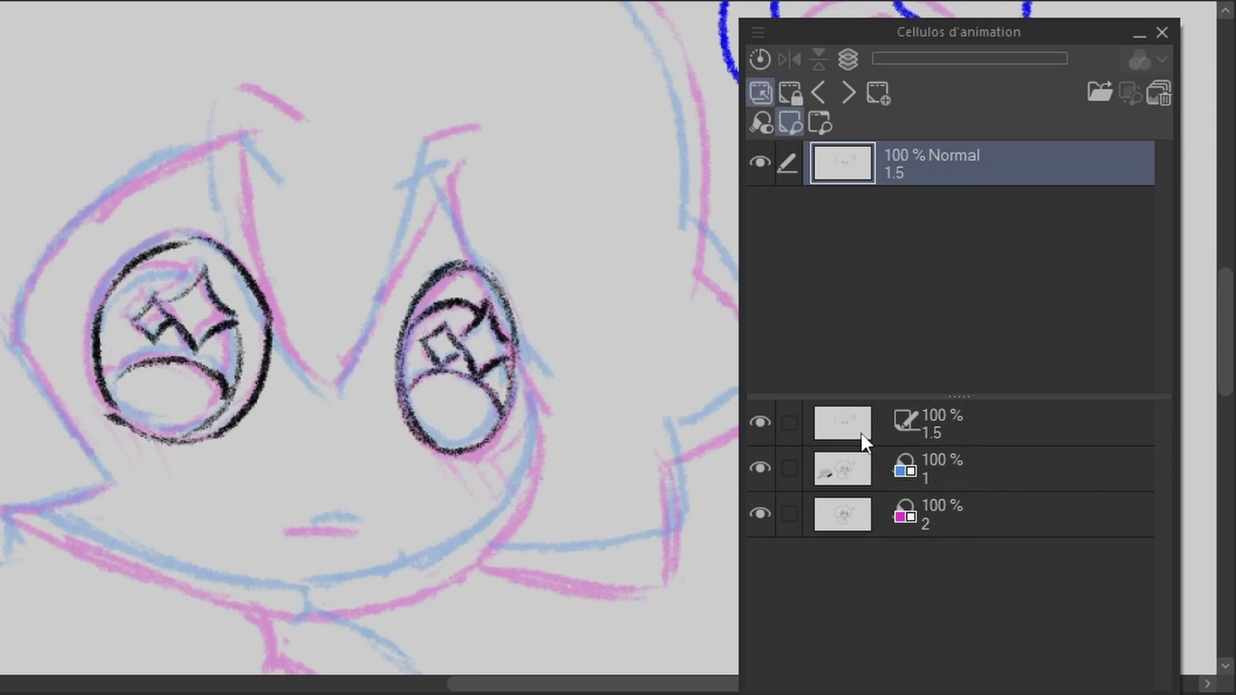
Step: Go to cel 2 and add cels 3 and 4 to its light table as references
key(Left)
click(875, 530)
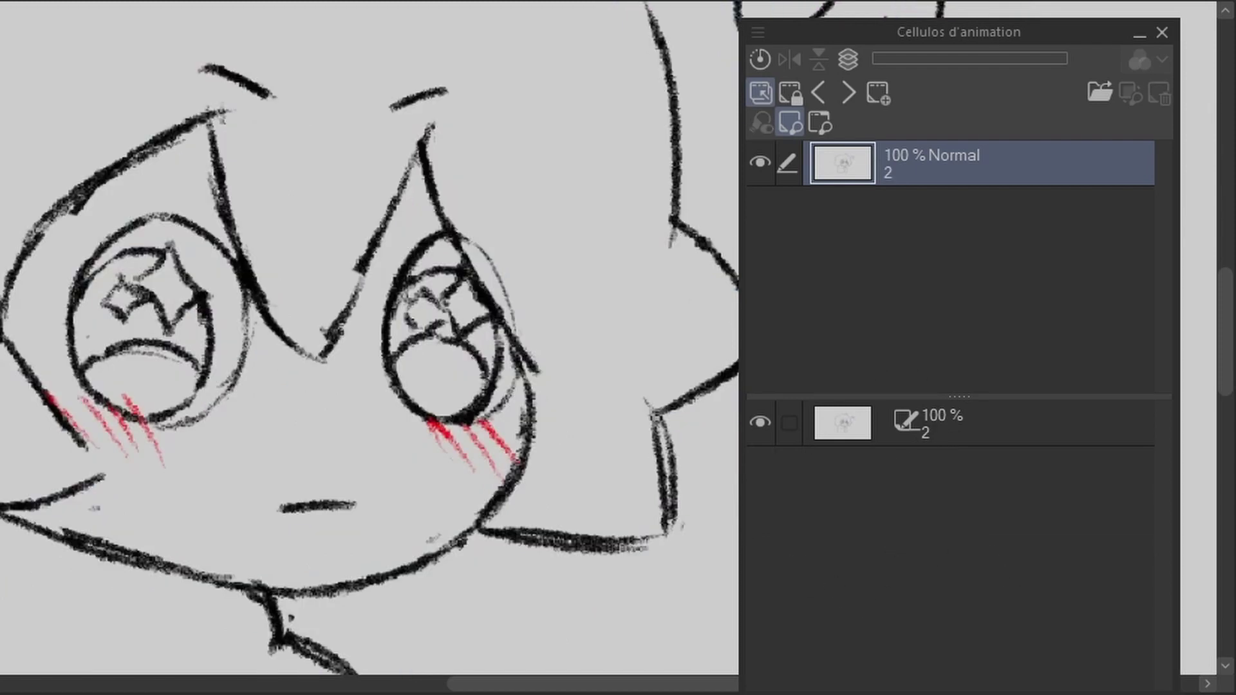
drag(1233, 580, 901, 560)
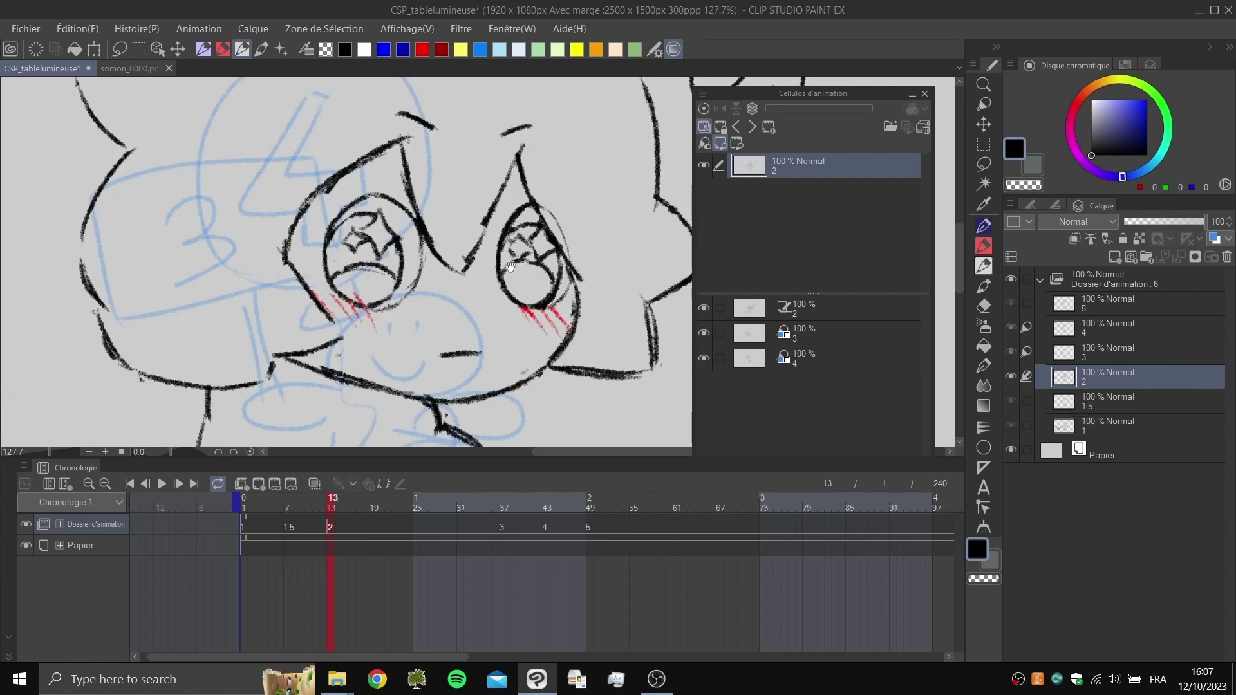
drag(510, 267, 462, 266)
scroll(463, 265, up, 3)
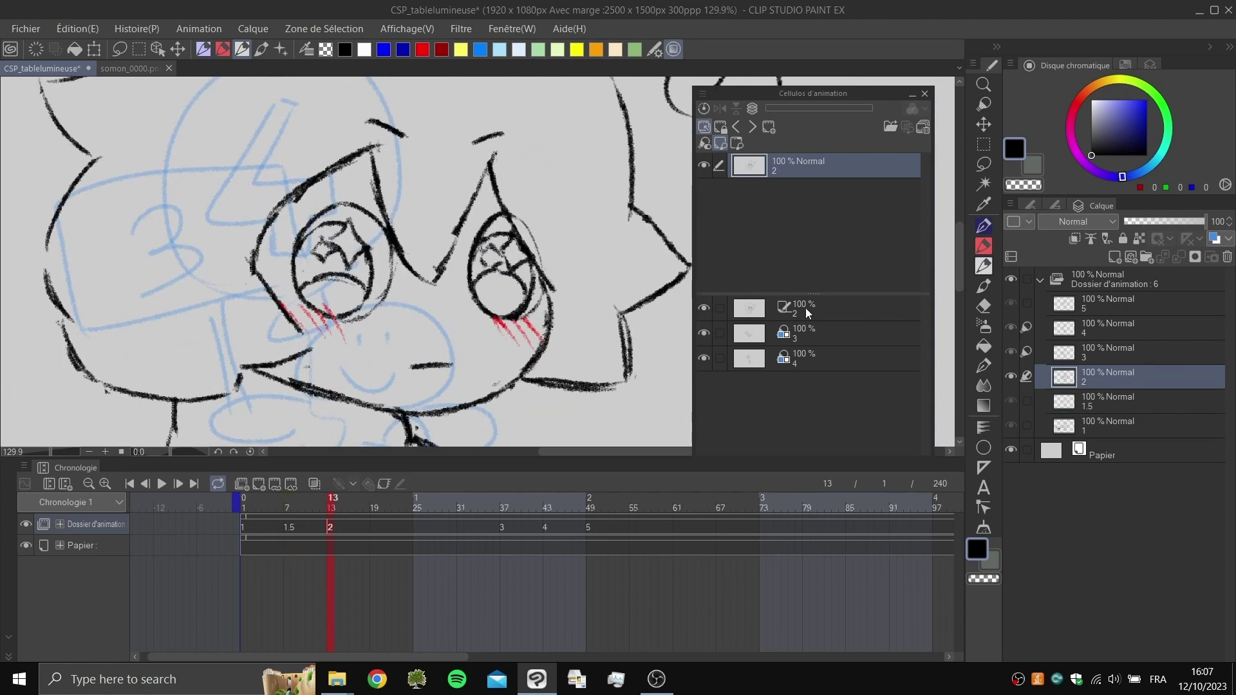
Step: Undo the additions to cel 2's light table, check cel 2 and go back to cel 1.5
key(ctrl+z)
key(ctrl+z)
key(ctrl+z)
key(ctrl+z)
key(ctrl+z)
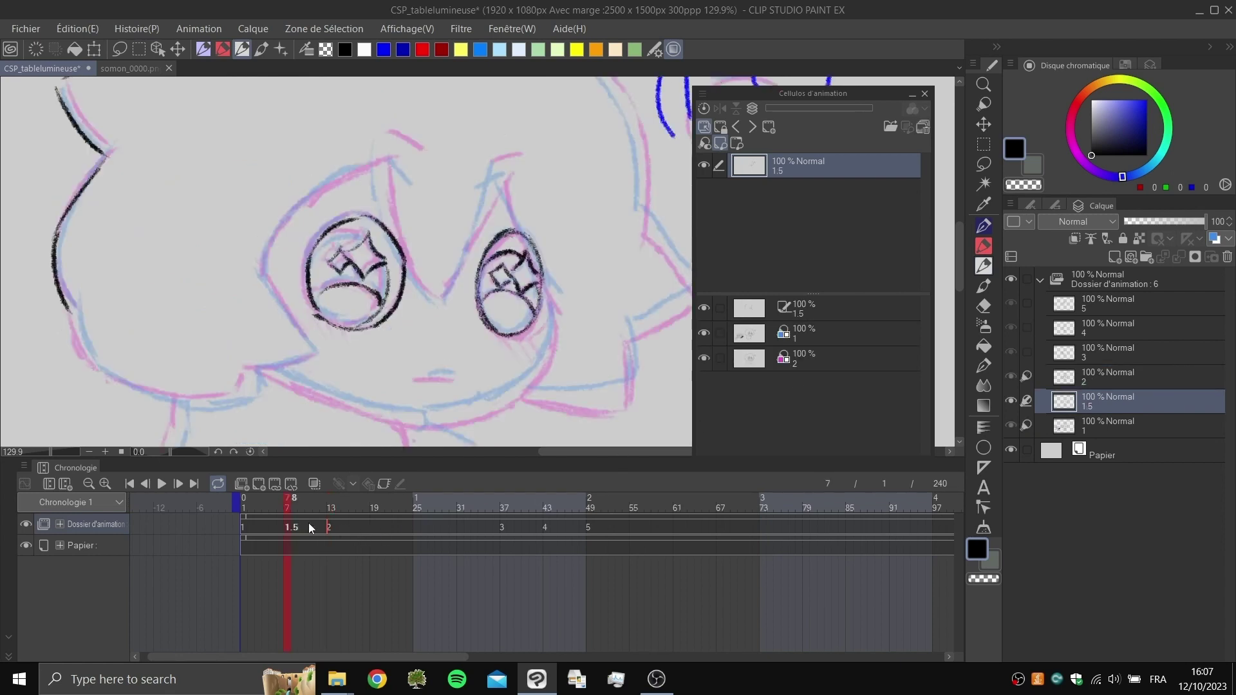
key(Right)
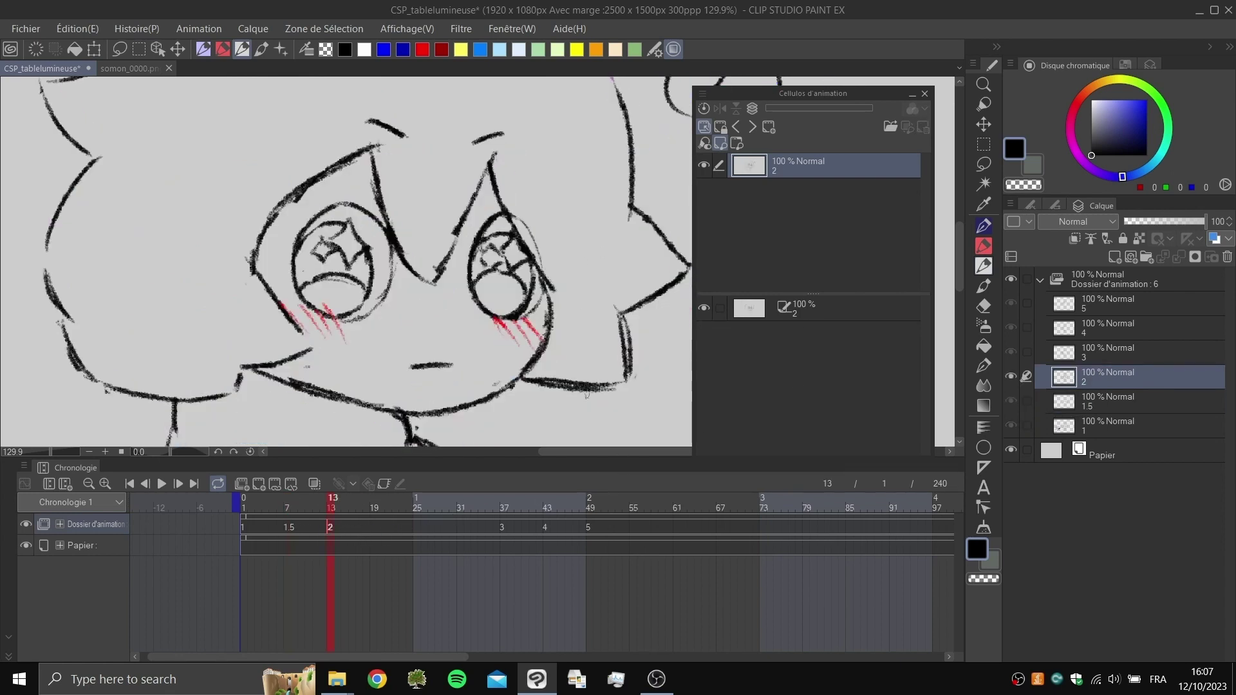
key(Left)
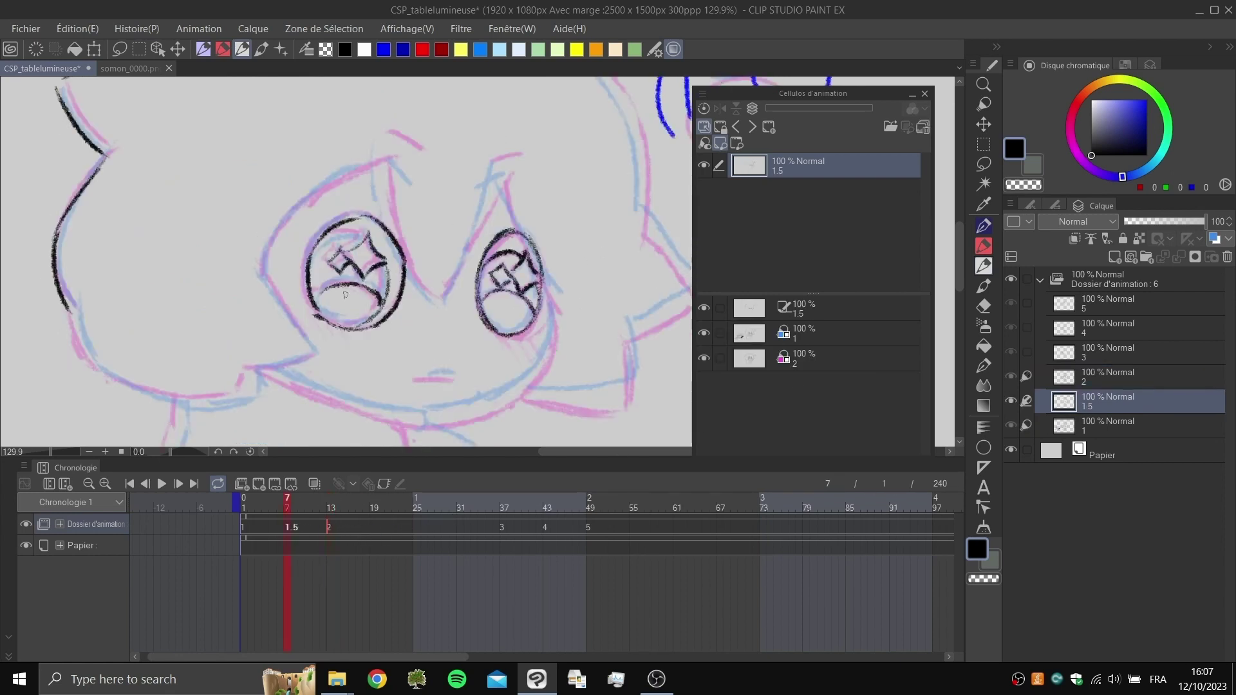
Step: Select the cel 1, cel 2 and cel 1.5 entries in turn on the light table, ending on cel 1
click(832, 336)
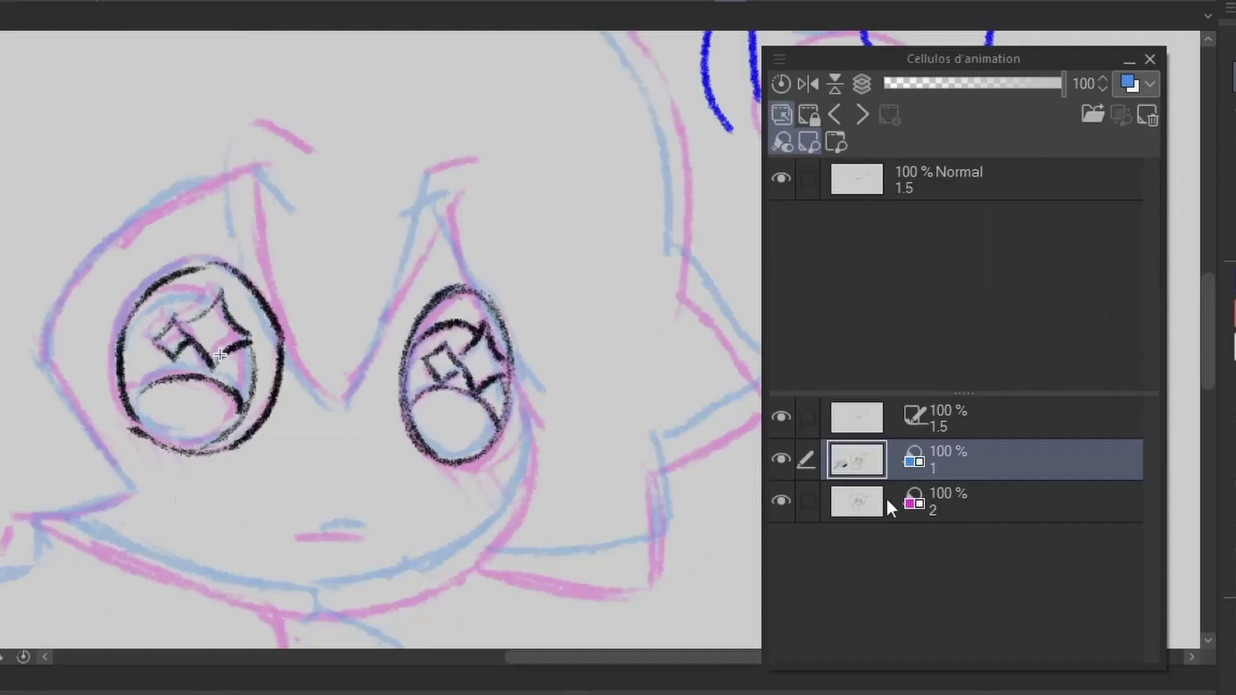
drag(784, 460, 782, 491)
click(783, 494)
click(979, 492)
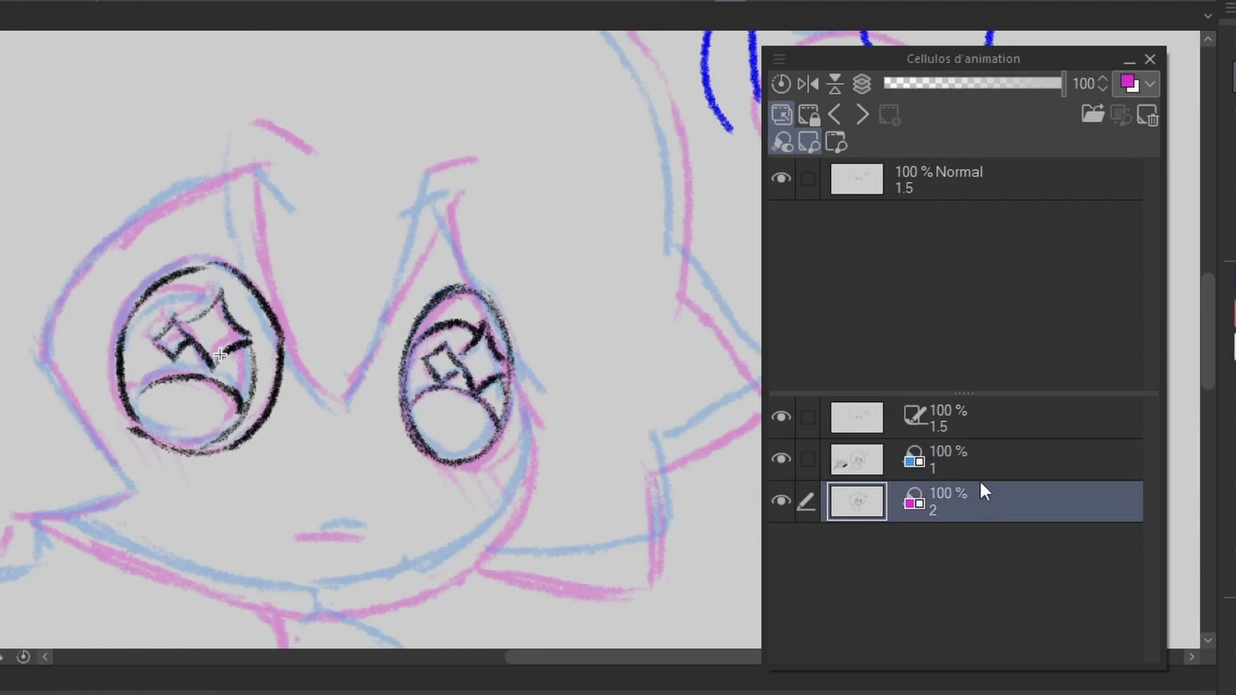
click(979, 478)
click(987, 425)
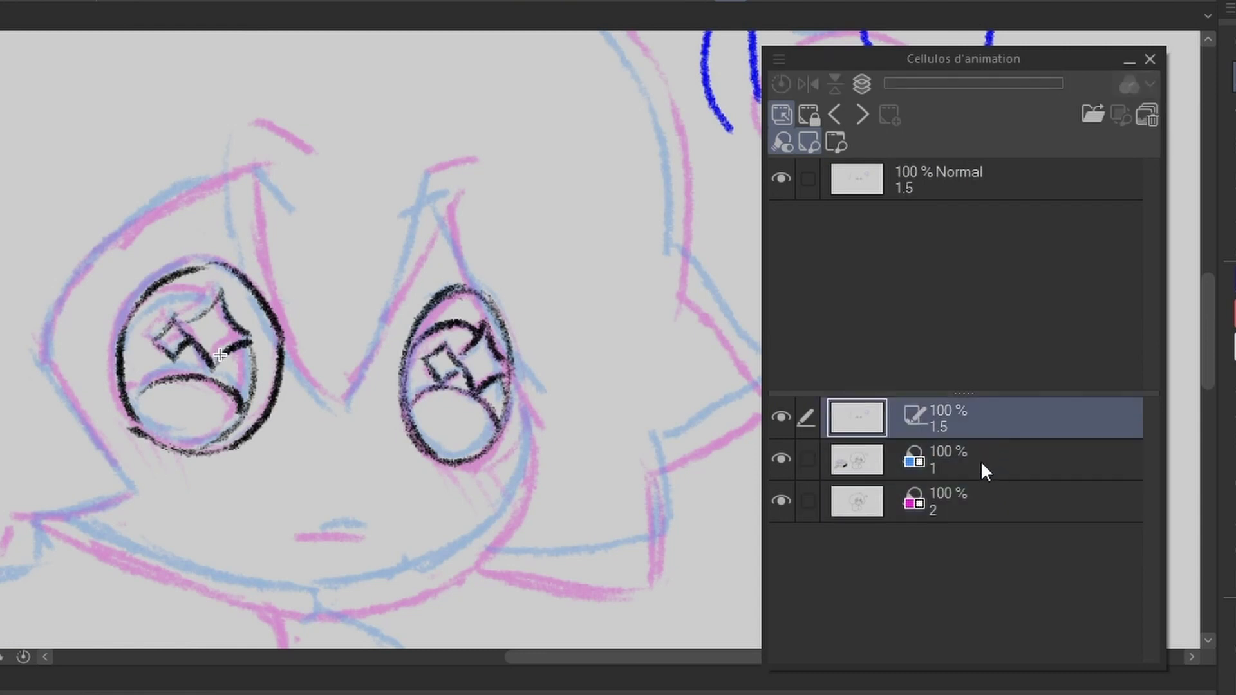
click(980, 461)
click(978, 488)
click(974, 466)
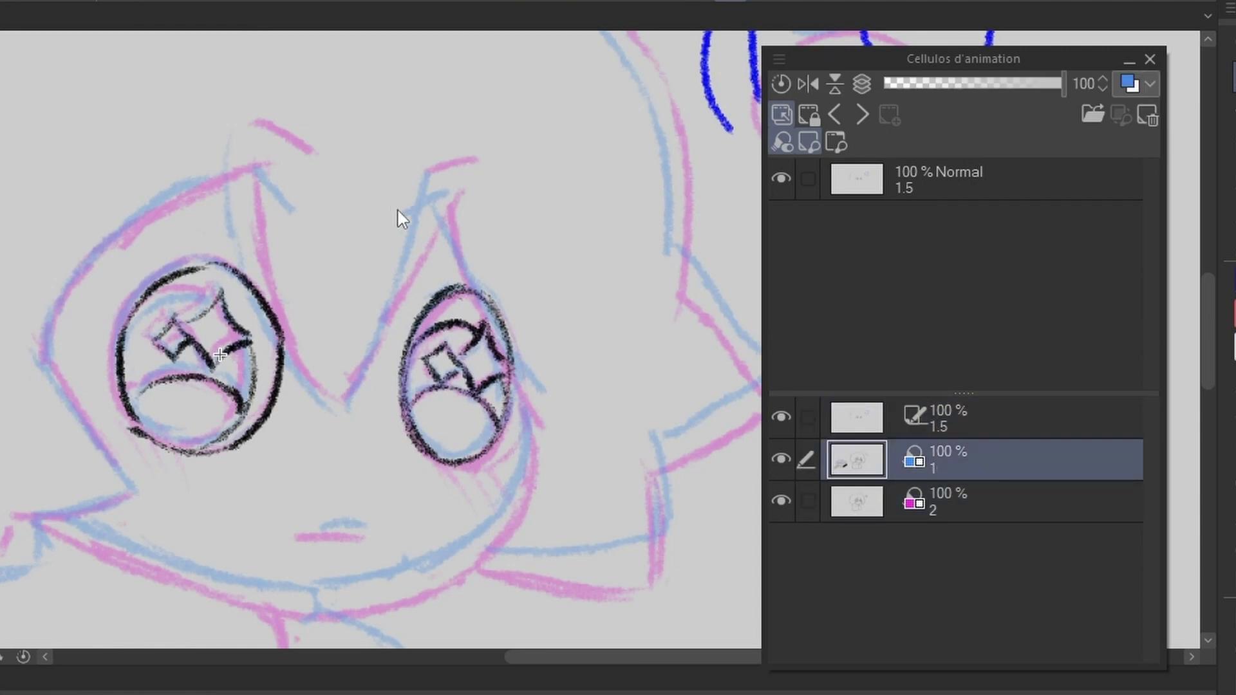
drag(428, 224, 433, 214)
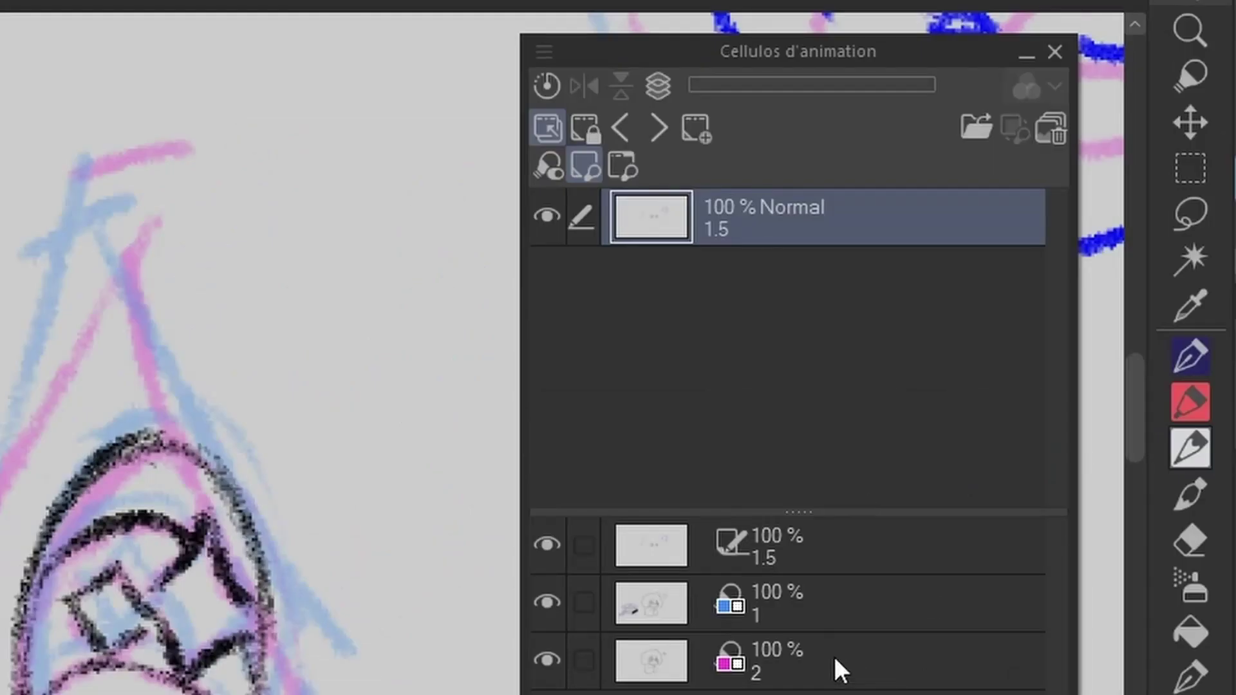
Step: Adjust the overall light table opacity to 36, leave that mode, and set the cel 1 reference's own opacity to 95%
click(657, 87)
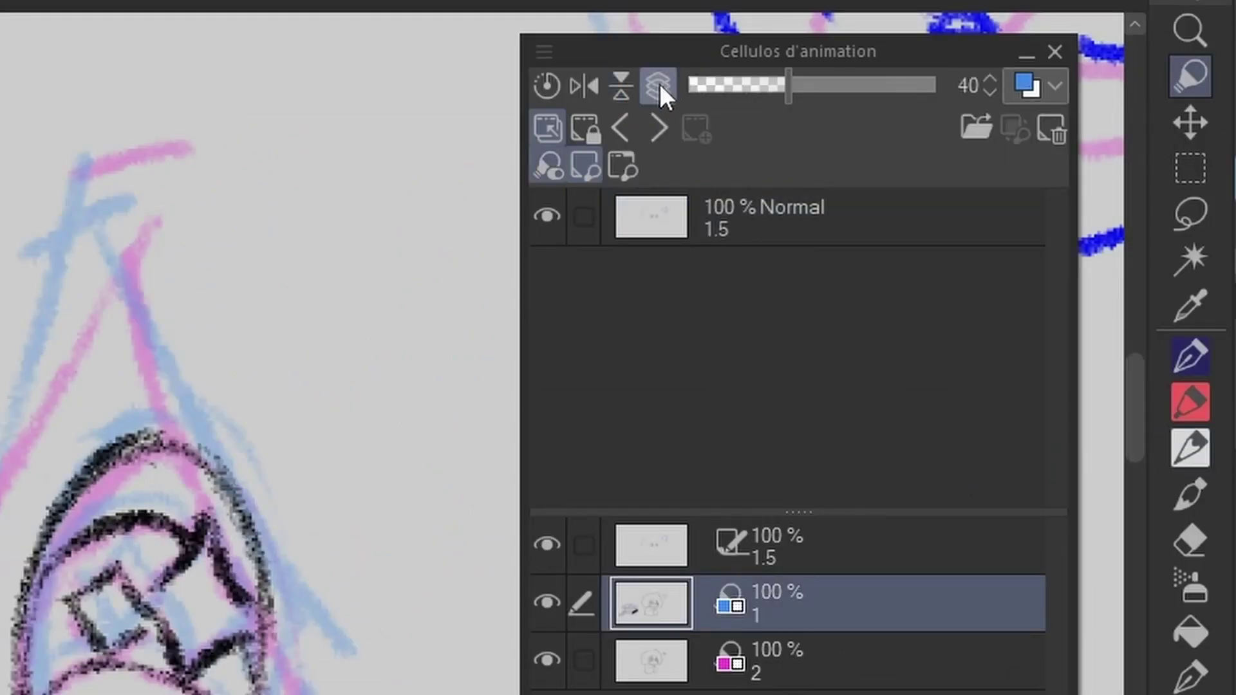
drag(788, 84, 818, 82)
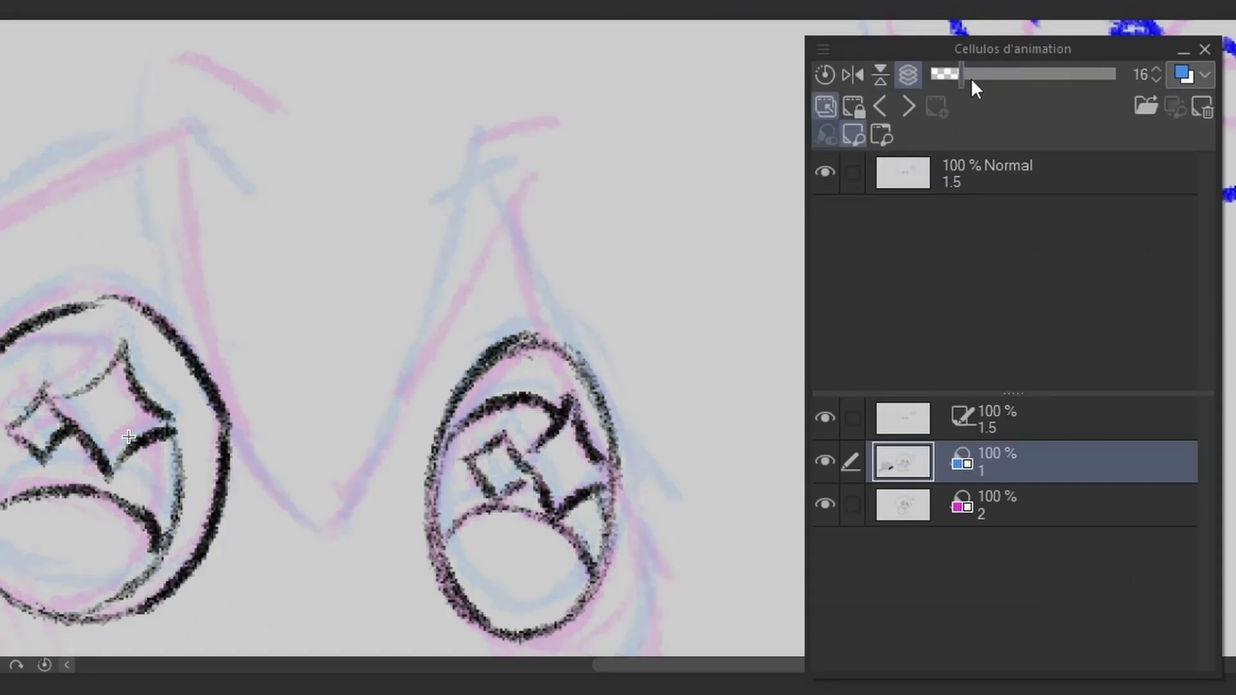
mouse_move(1028, 69)
mouse_down()
mouse_move(1081, 71)
mouse_move(983, 87)
mouse_move(1037, 67)
mouse_move(983, 75)
mouse_up()
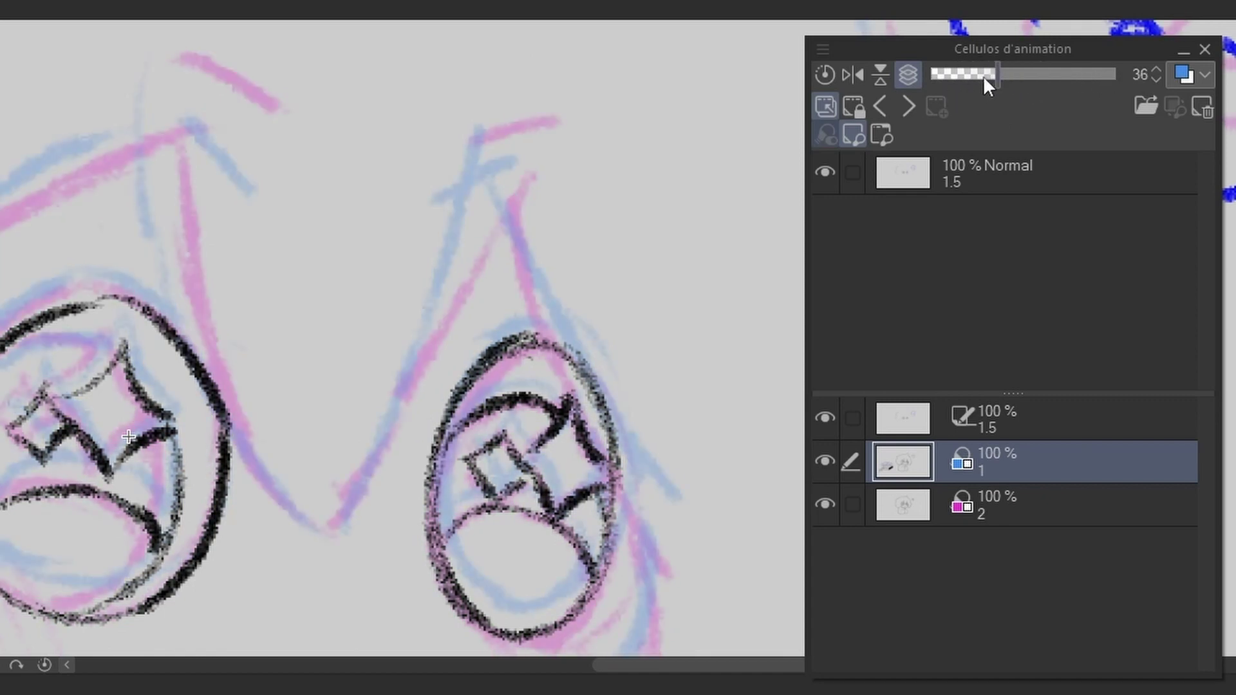
click(914, 80)
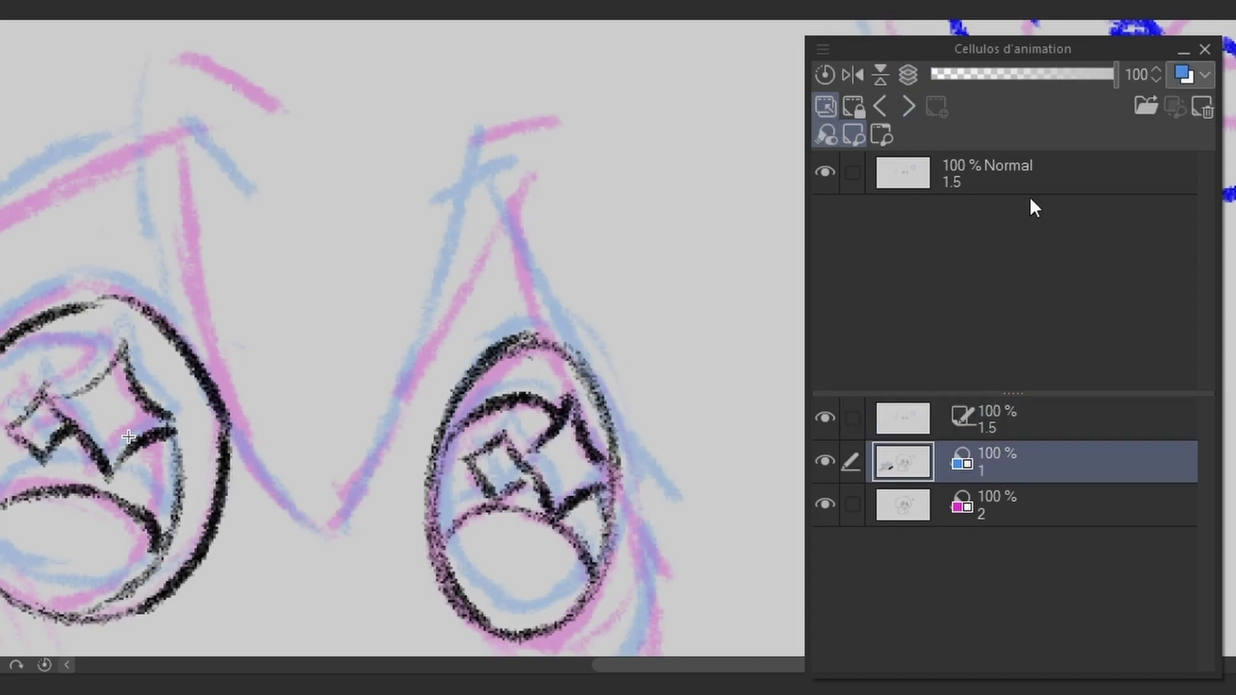
drag(1018, 78, 1113, 68)
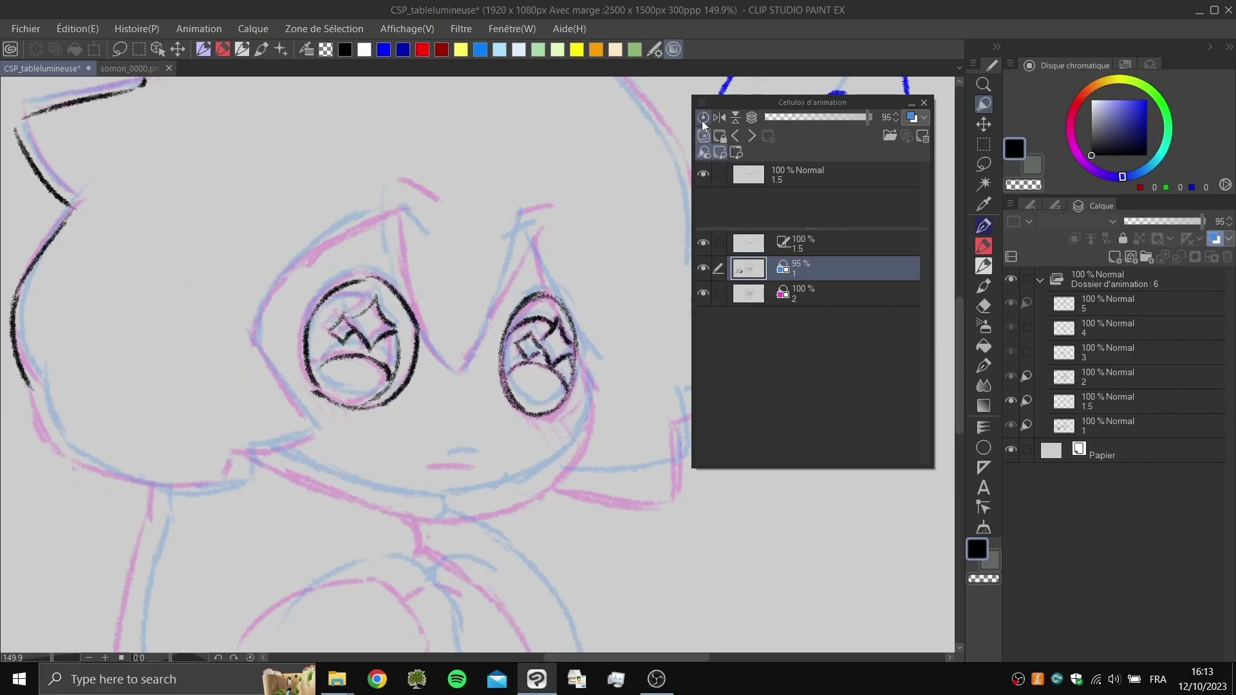
Step: Reset the position of the cel 1 reference and of the cel 2 reference on the light table
click(702, 121)
click(791, 295)
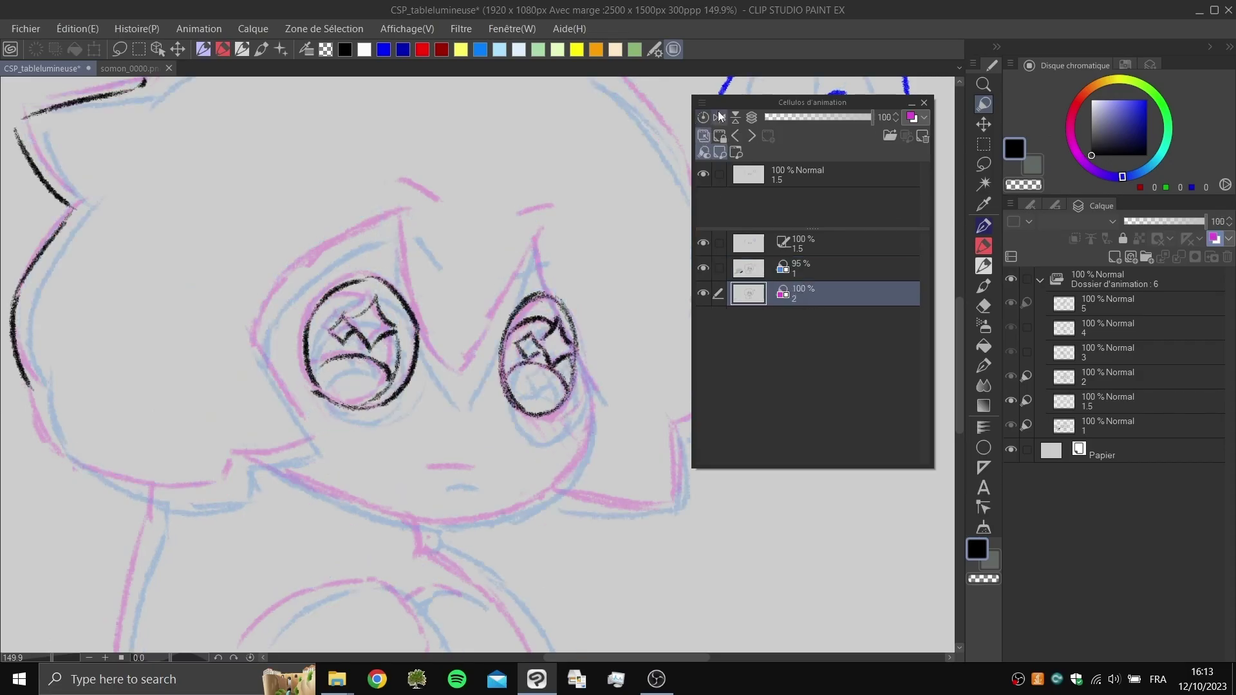
click(702, 121)
drag(448, 339, 548, 325)
scroll(512, 302, up, 4)
scroll(524, 309, down, 7)
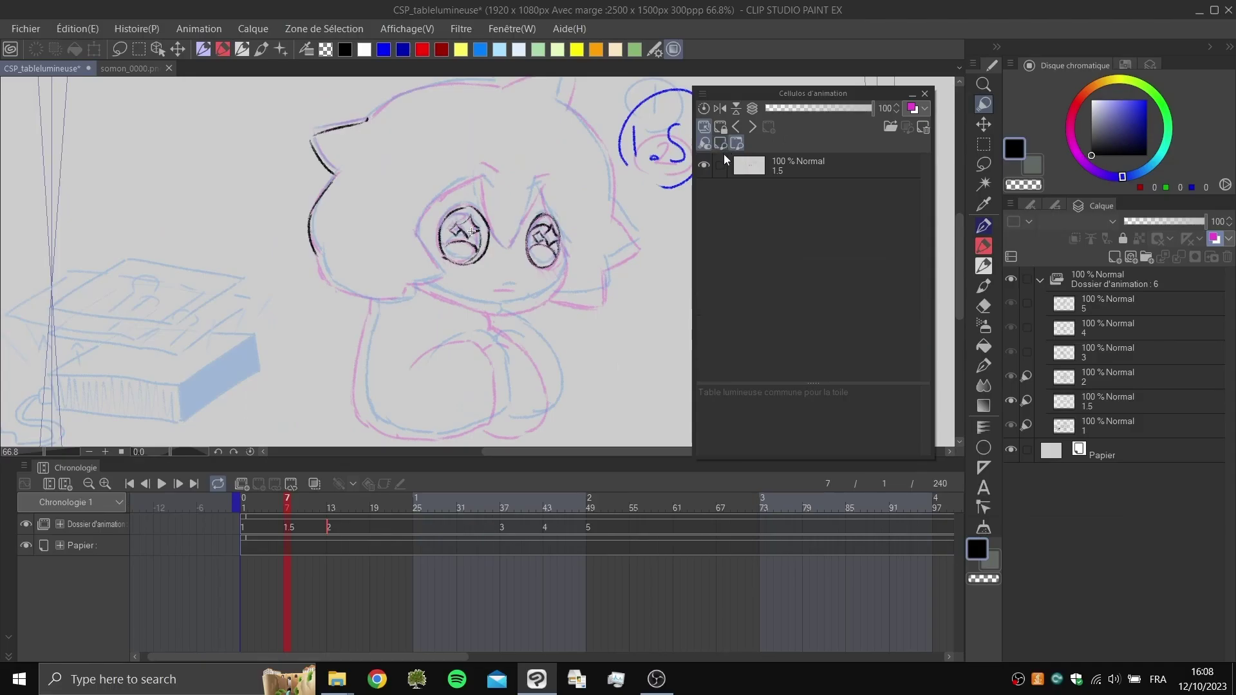
Step: Make cel 1.5 active, enlarge the canvas-wide light table section and register cel 5 on it
click(789, 166)
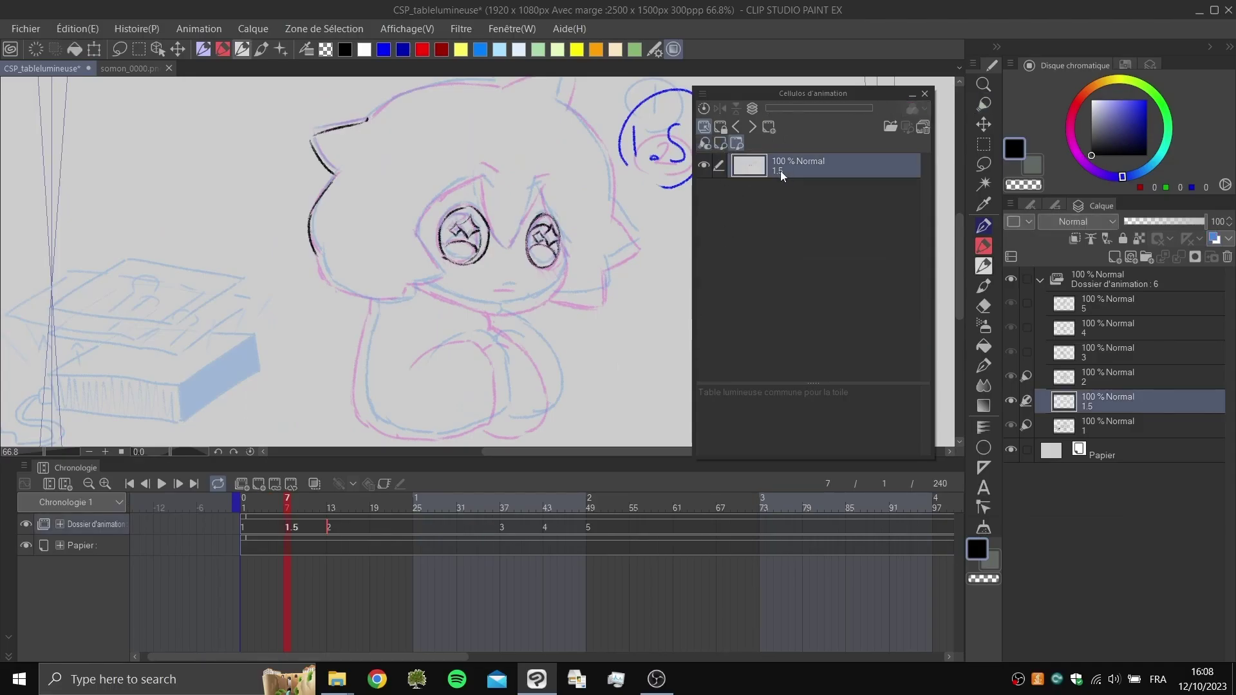
drag(814, 383, 813, 279)
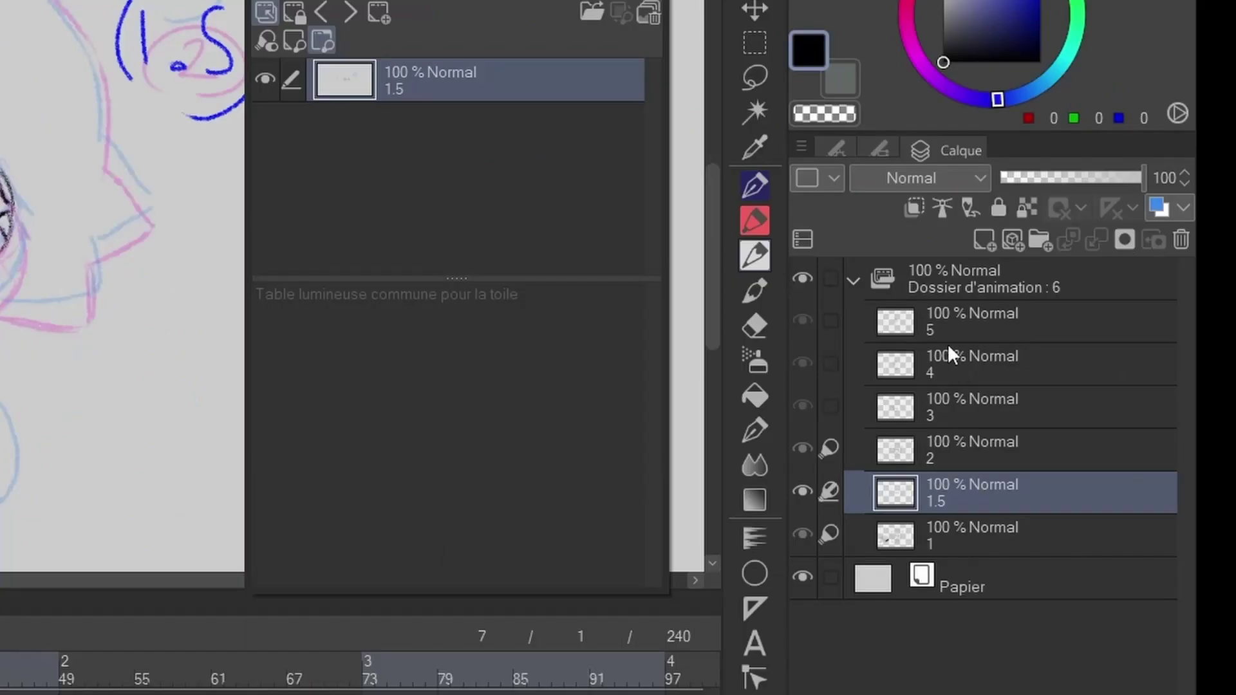
drag(1082, 307, 845, 331)
drag(513, 370, 412, 365)
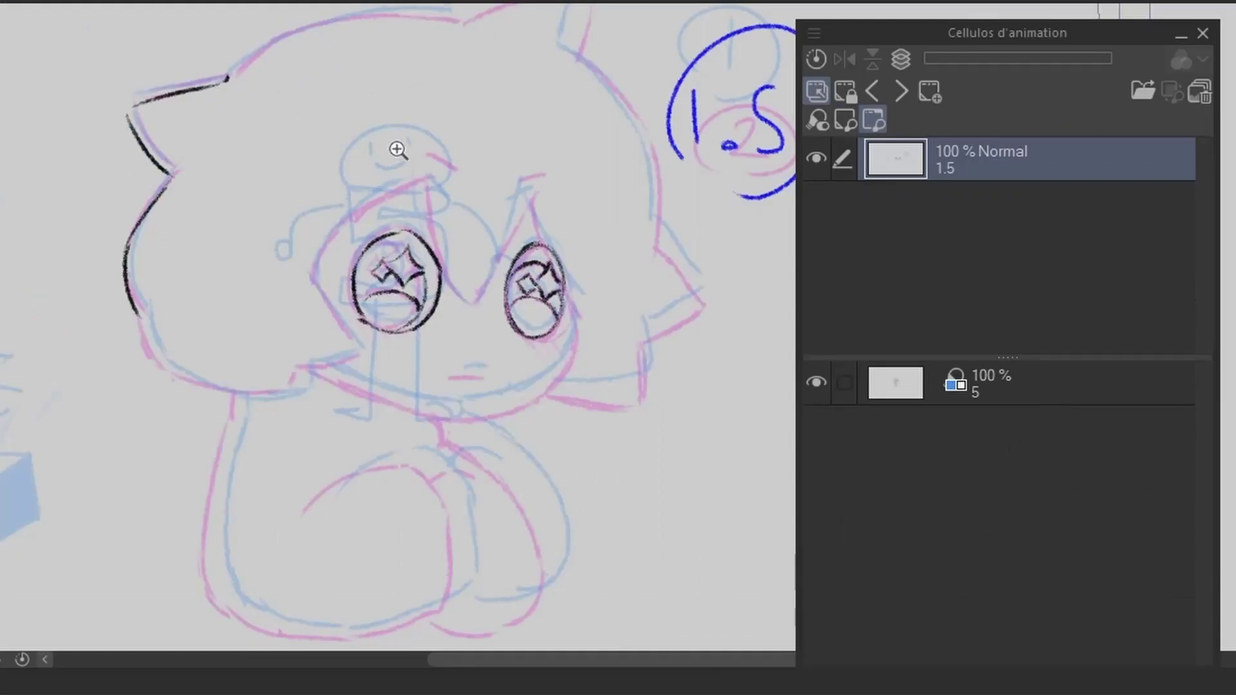
drag(398, 152, 460, 139)
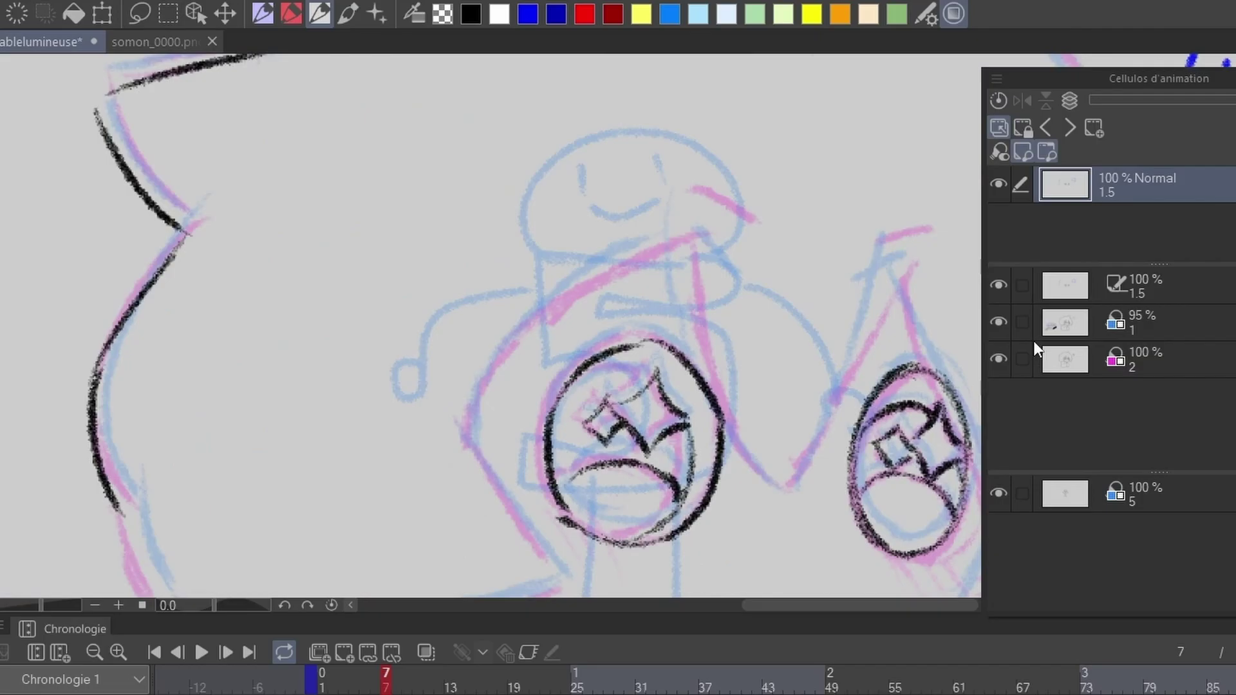
Step: Select the cel 1 and cel 2 references together on cel 1.5's light table and hide both
drag(1021, 322, 1021, 360)
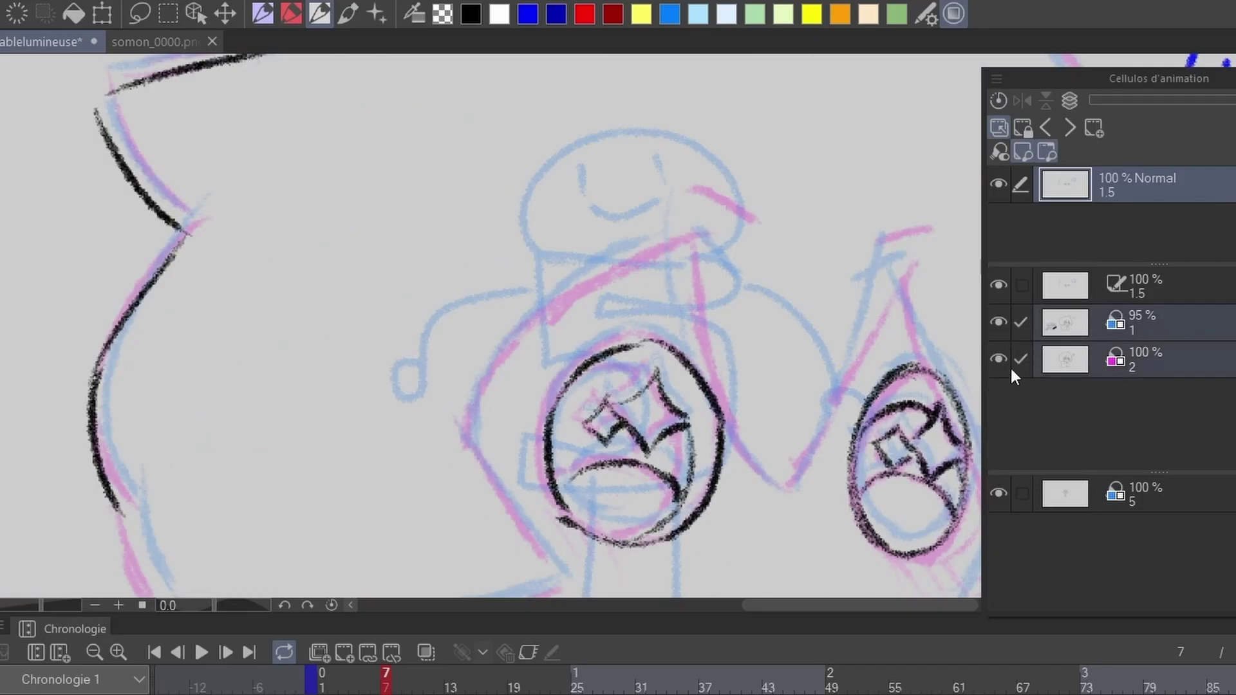
click(998, 322)
click(998, 361)
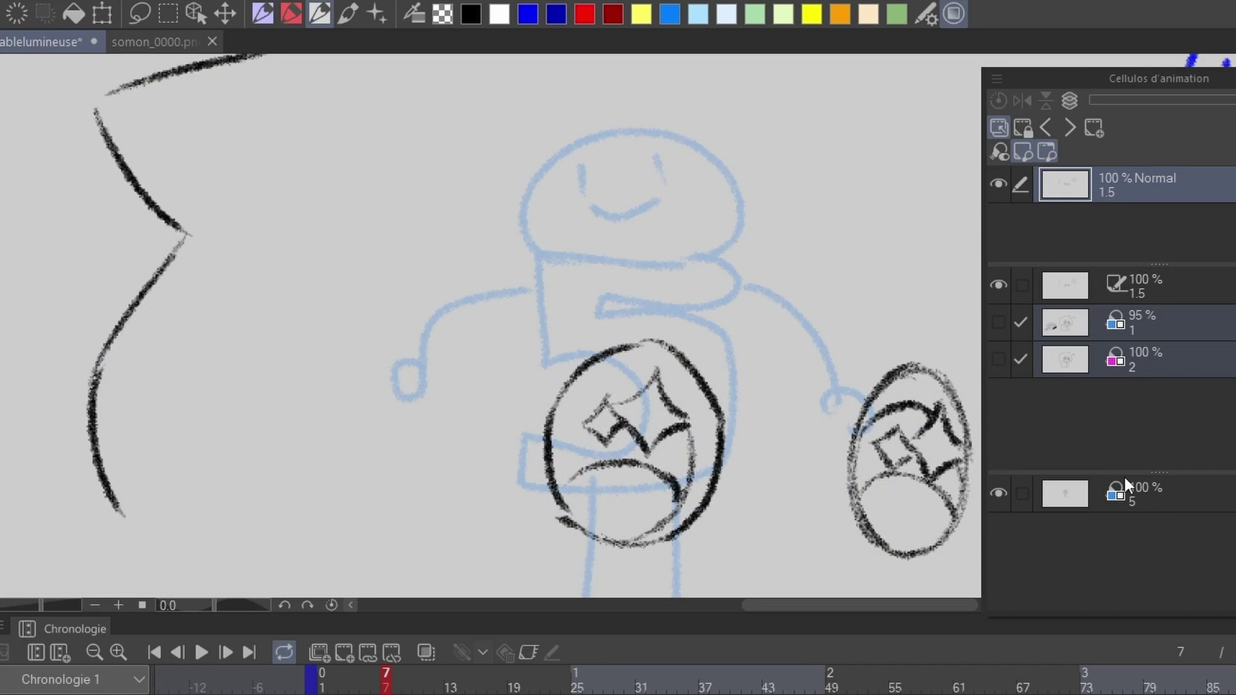
Step: Browse the timeline's cels, including cel 3, to check how the shared cel 5 reference displays, ending on cel 2
drag(689, 207, 650, 200)
drag(649, 200, 628, 251)
key(Right)
click(705, 686)
click(387, 686)
click(705, 686)
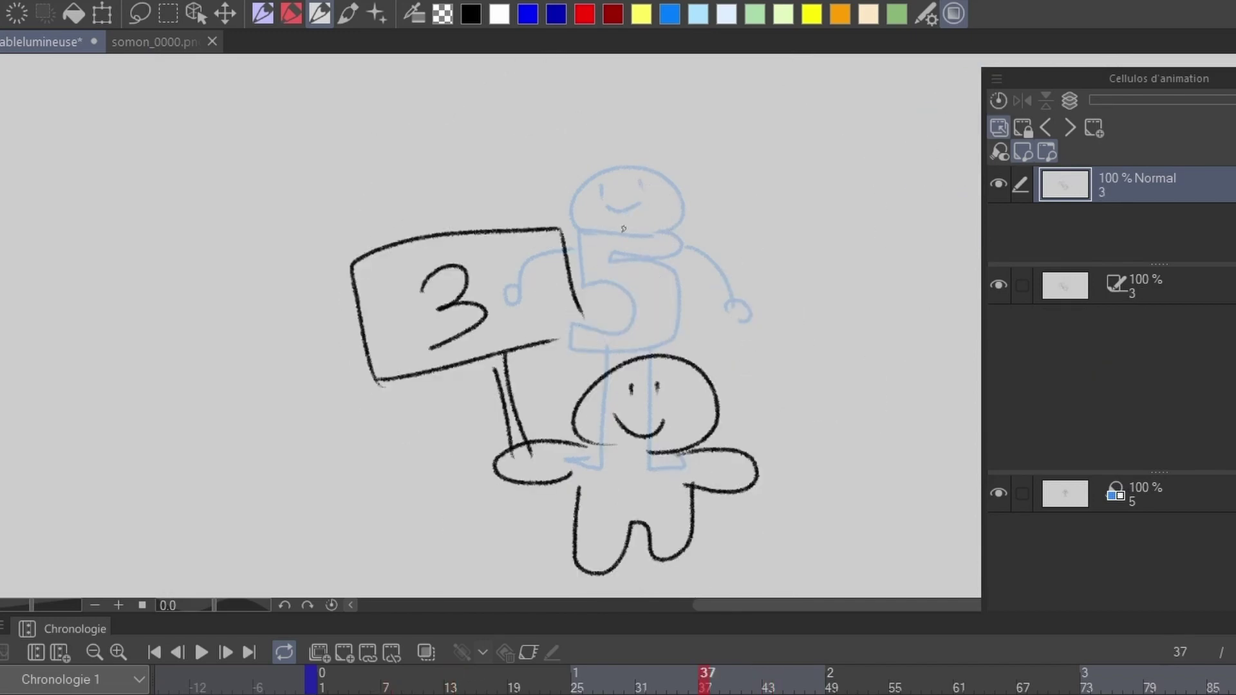
key(Left)
key(Left)
key(Left)
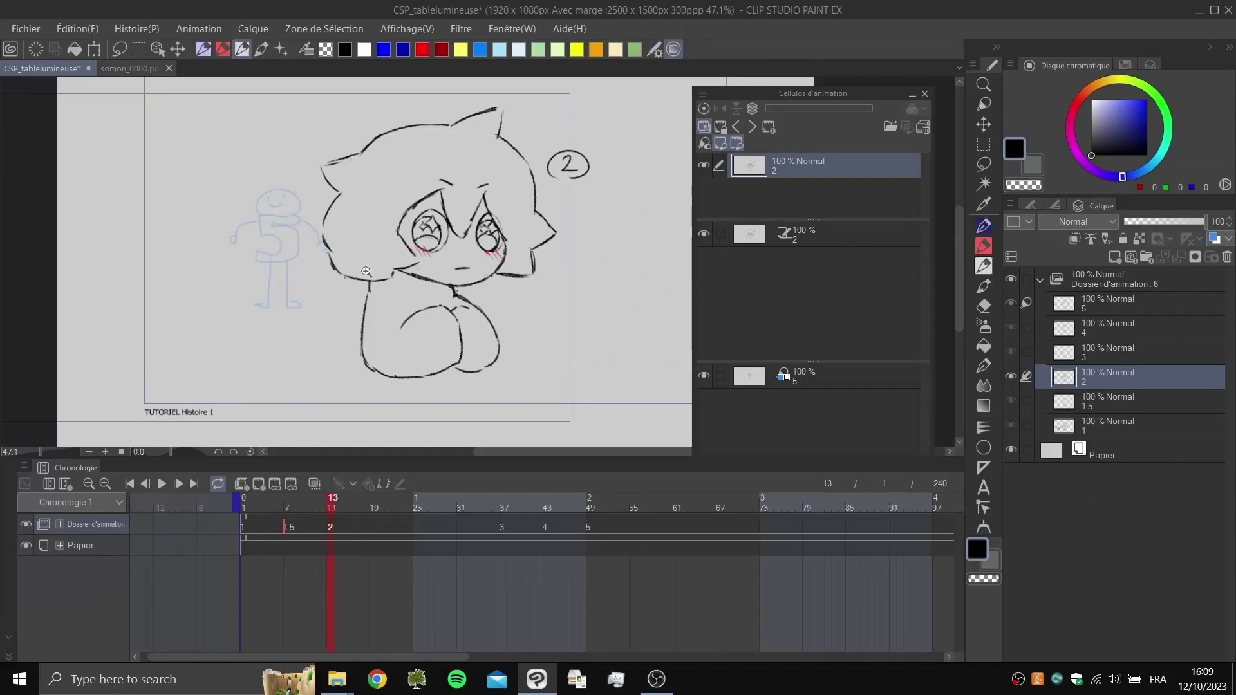
Step: Flip back and forth between cels 1, 1.5 and 2 to compare them over the cel 5 reference
drag(364, 254, 330, 273)
key(comma)
key(comma)
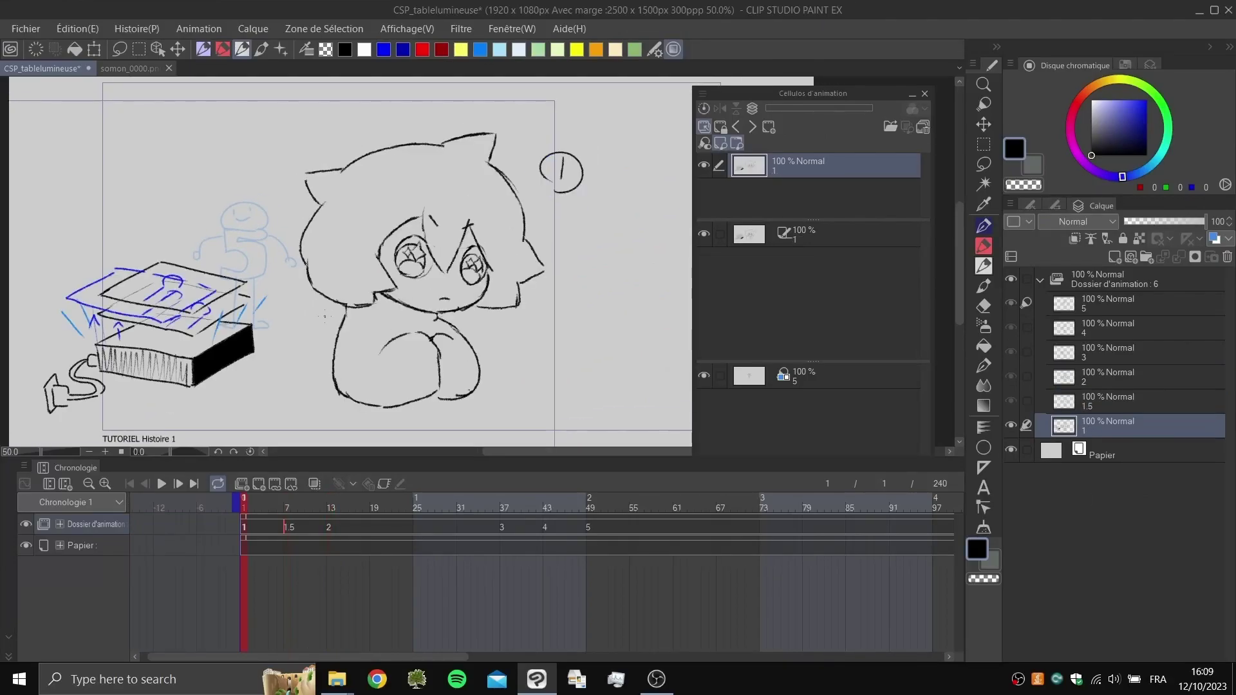
key(period)
key(period)
key(Left)
key(Left)
key(Right)
key(Right)
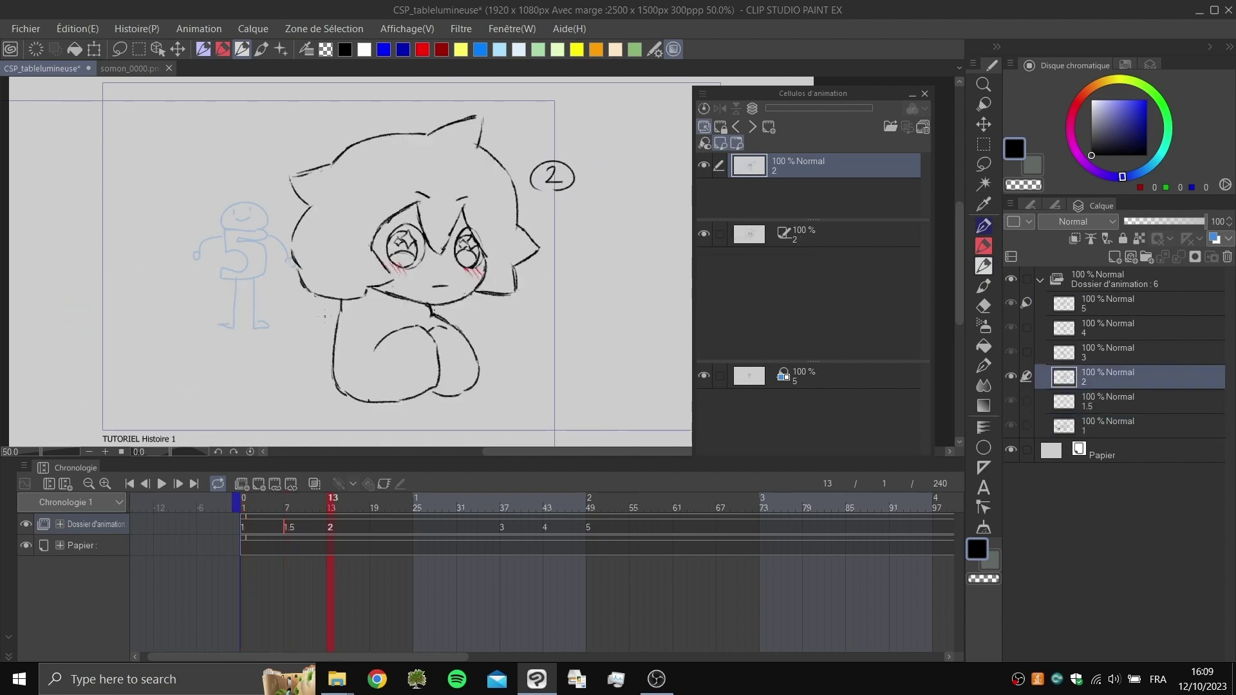
key(Left)
key(Left)
key(space)
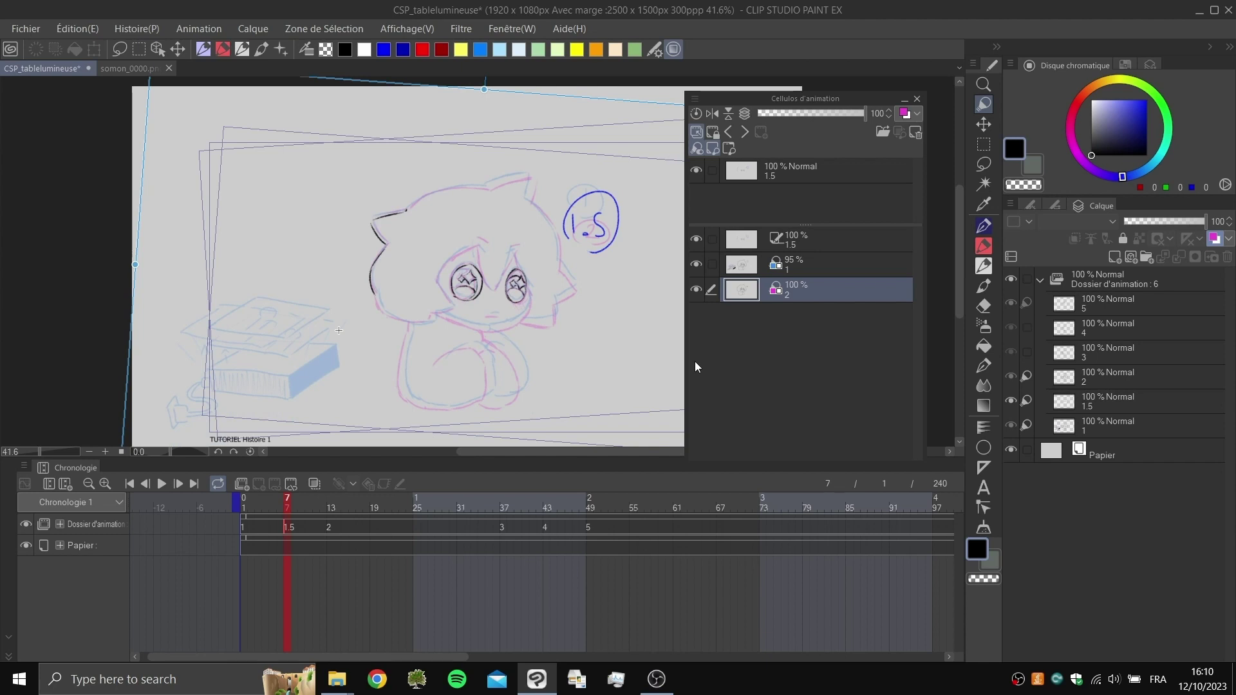
Step: Reposition the floating animation cels palette slightly over the canvas
mouse_move(809, 98)
mouse_down()
mouse_move(822, 76)
mouse_move(820, 105)
mouse_up()
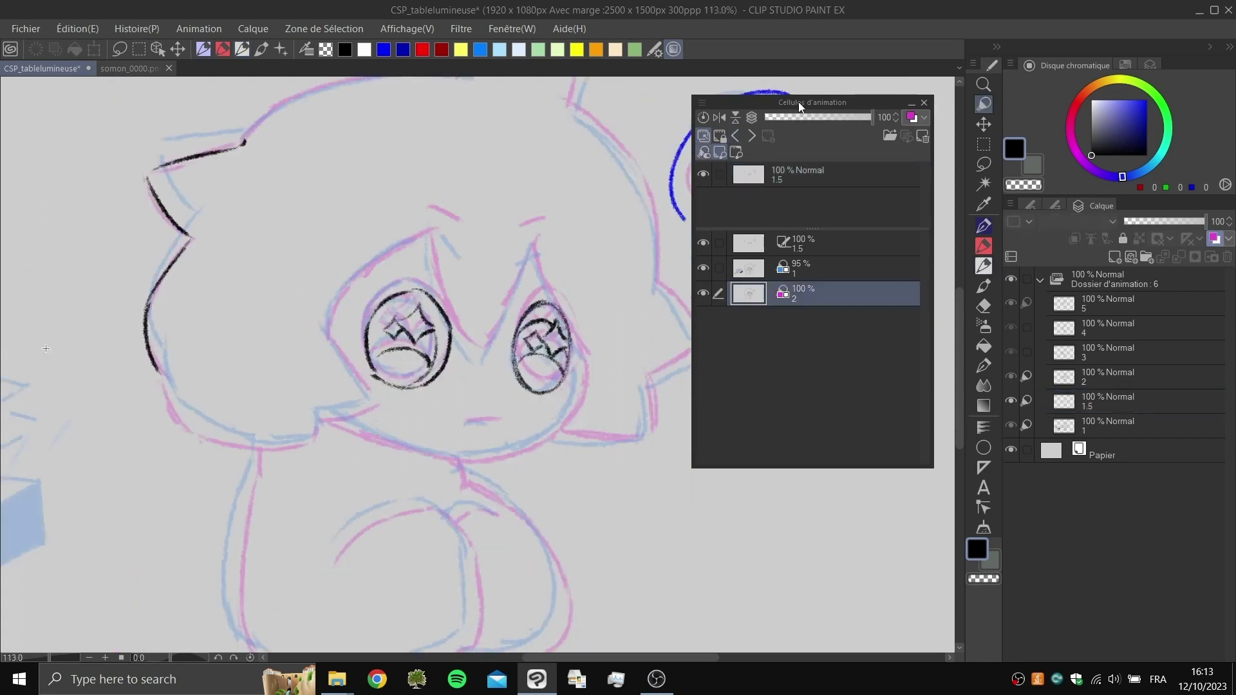
mouse_move(801, 102)
mouse_down()
mouse_move(805, 86)
mouse_move(771, 86)
mouse_move(827, 87)
mouse_move(816, 87)
mouse_up()
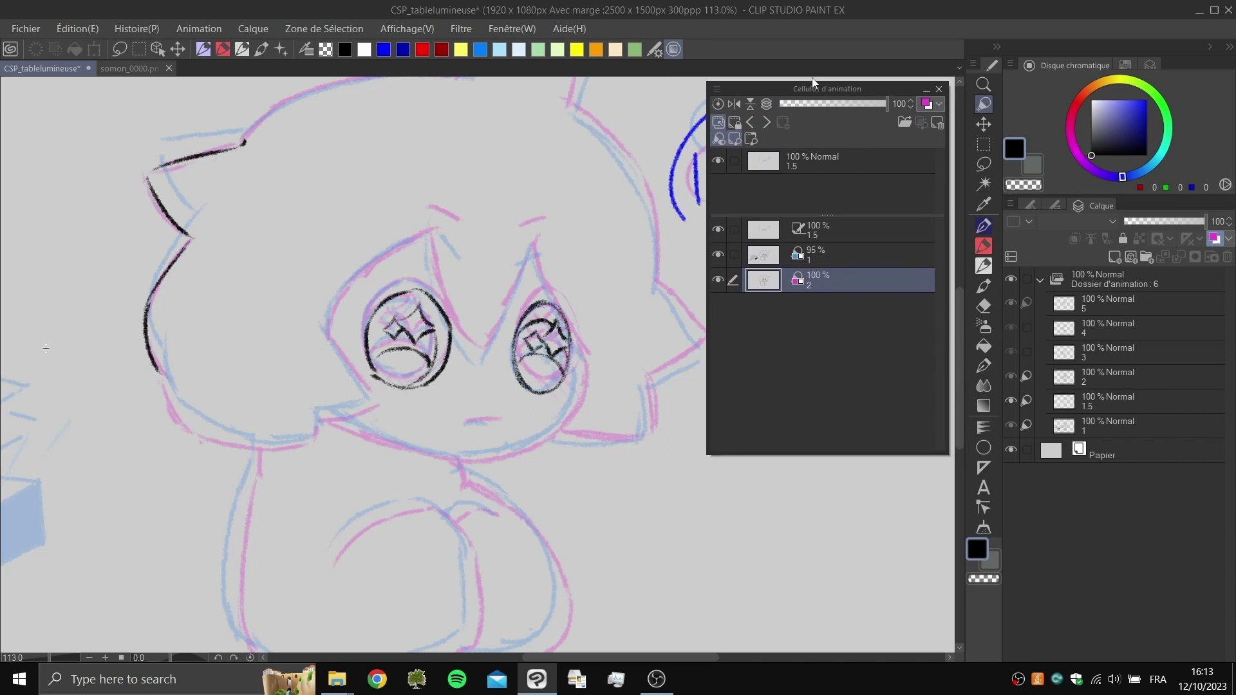